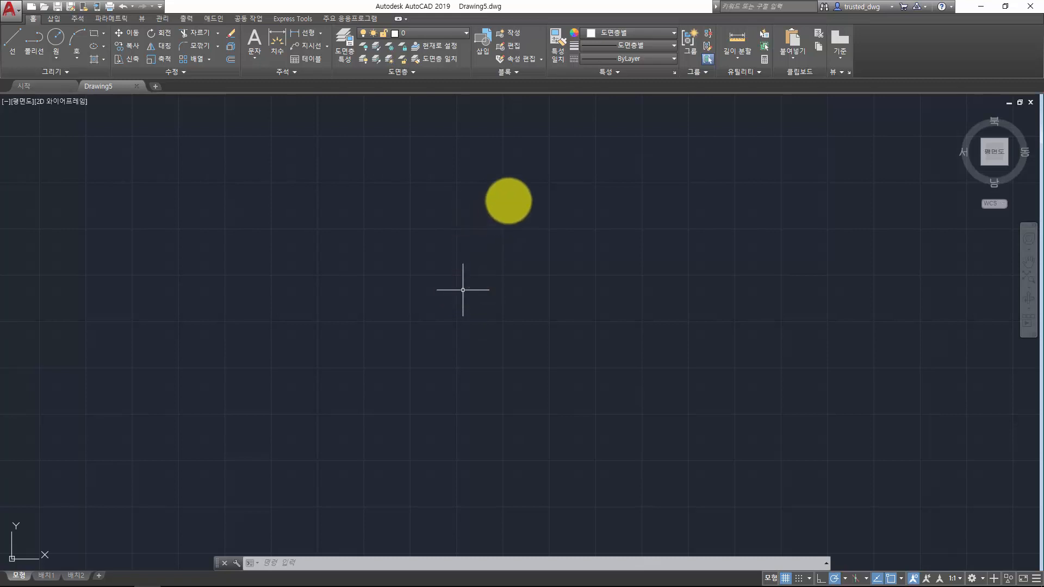
Open the Properties palette and close it again.
key(Escape)
key(Escape)
key(Escape)
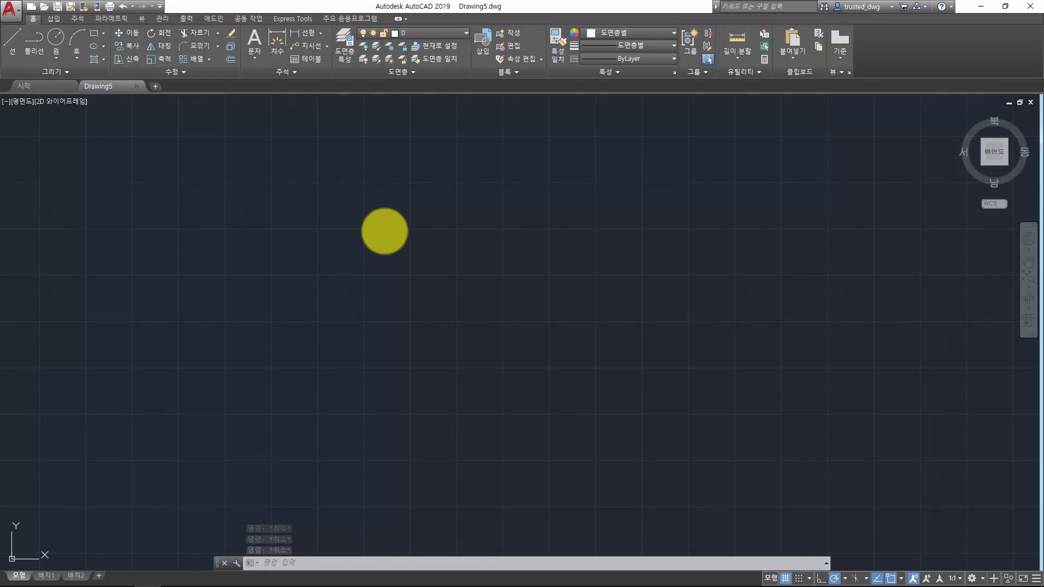
key(ctrl+1)
key(ctrl+1)
key(ctrl+1)
key(ctrl+1)
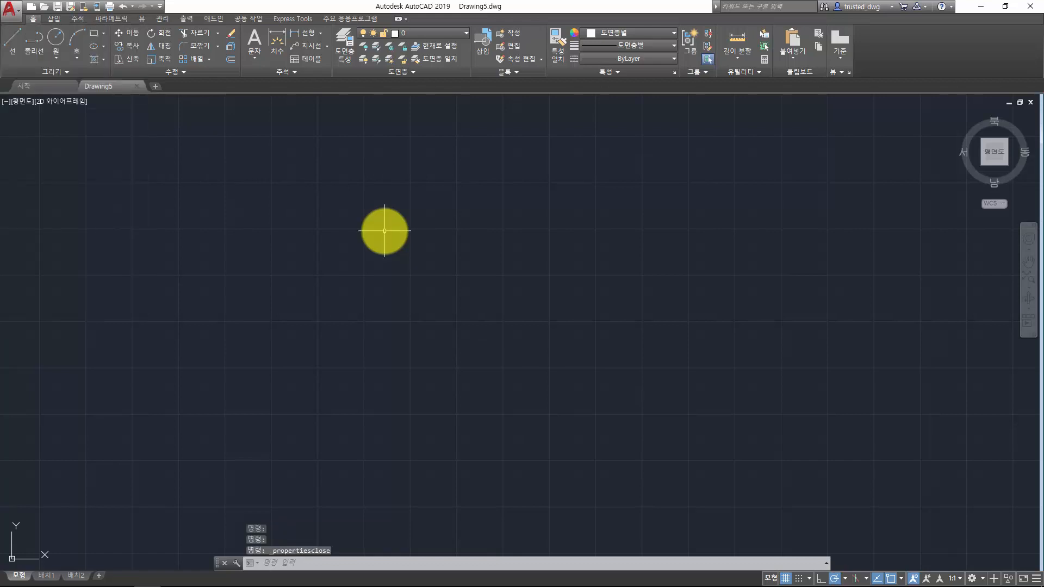
Show the Tool Palettes window in the drawing area.
key(ctrl+3)
key(ctrl+3)
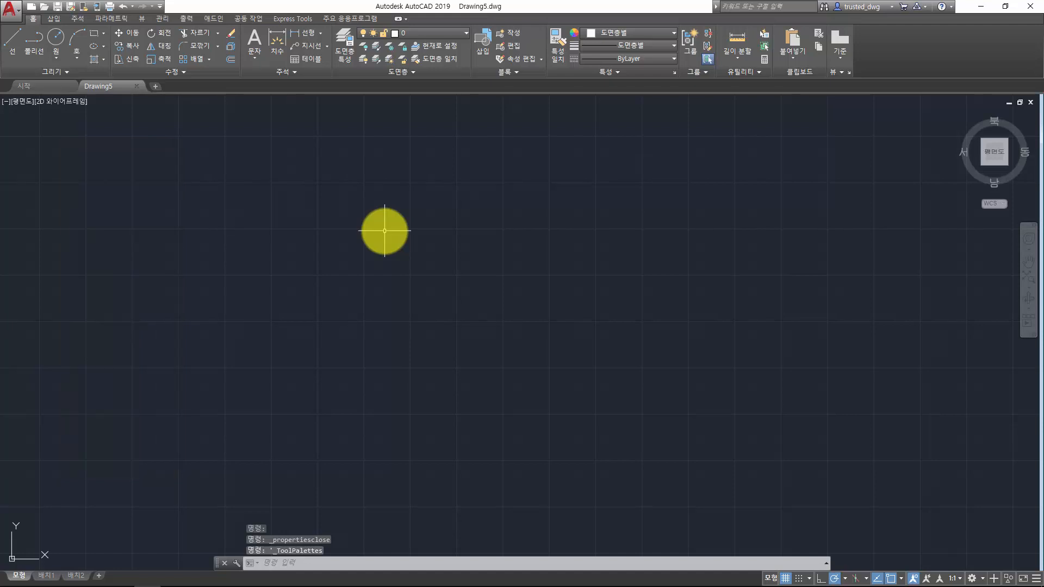
key(ctrl+3)
key(ctrl+3)
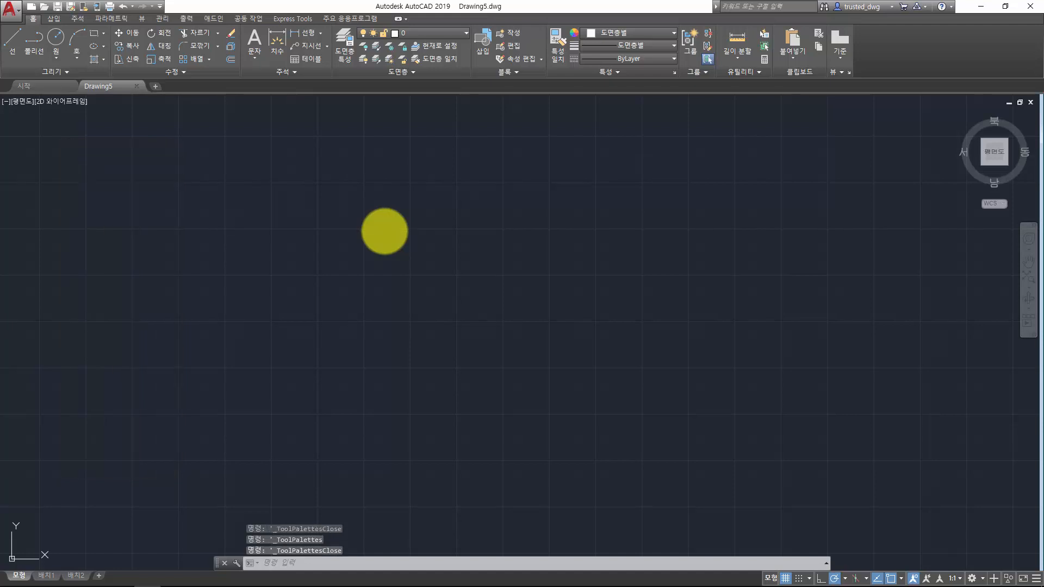
key(ctrl+3)
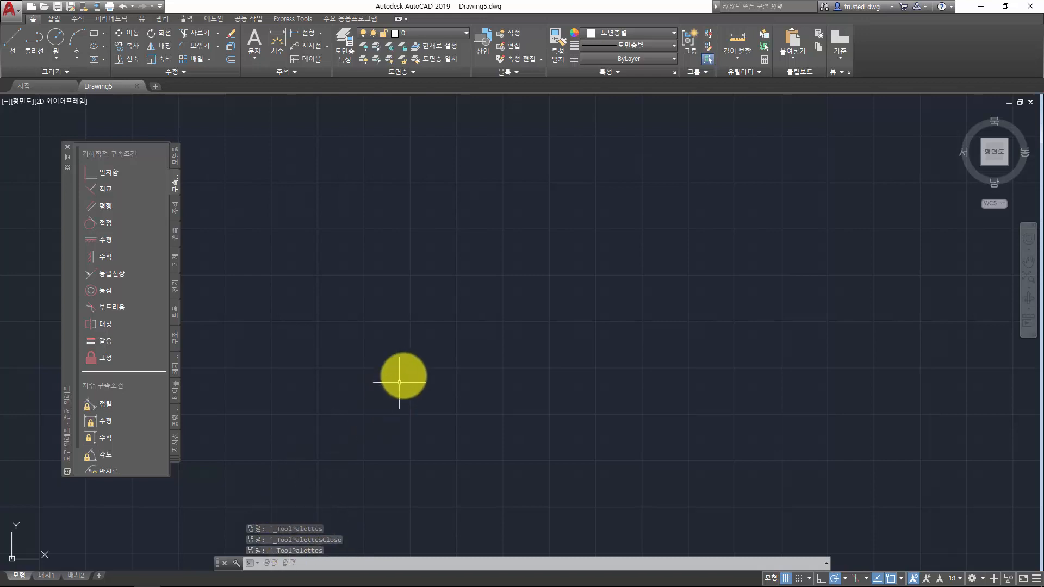
text(3DO)
key(Escape)
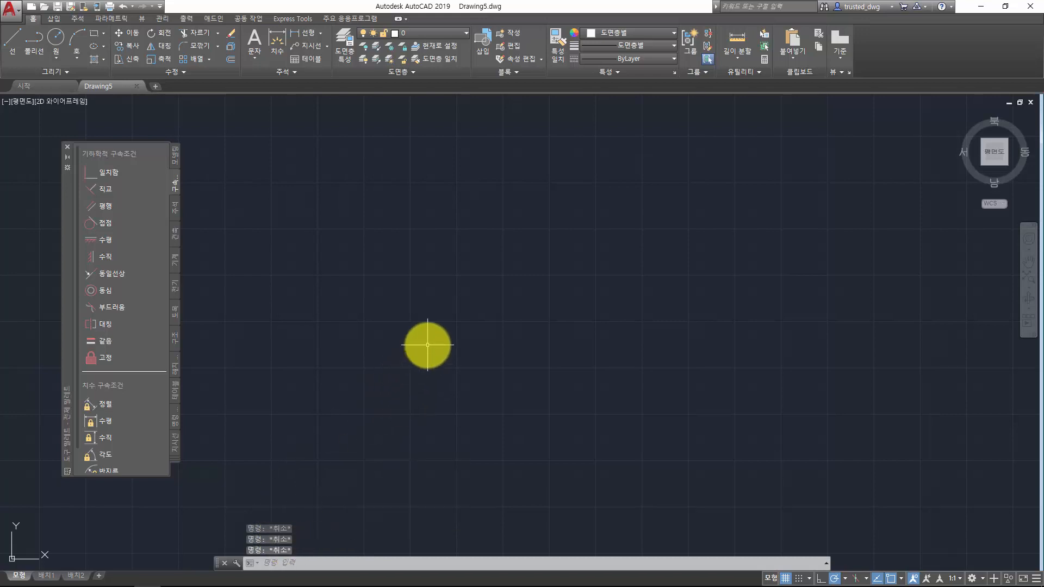
text(la)
key(Return)
text(11a)
key(Return)
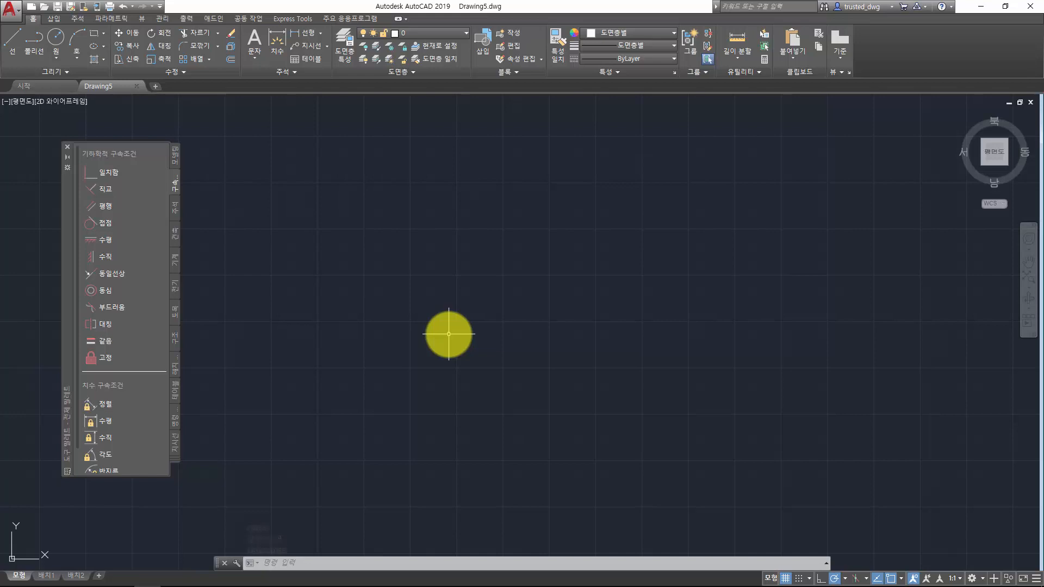
Hide the Tool Palettes window and show it again.
key(ctrl+3)
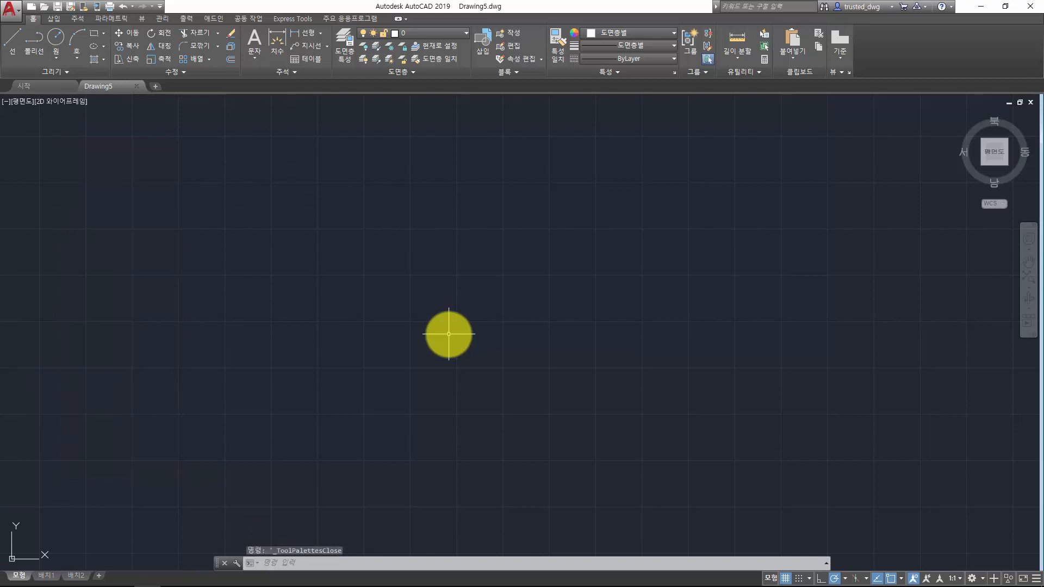
key(ctrl+3)
key(ctrl+3)
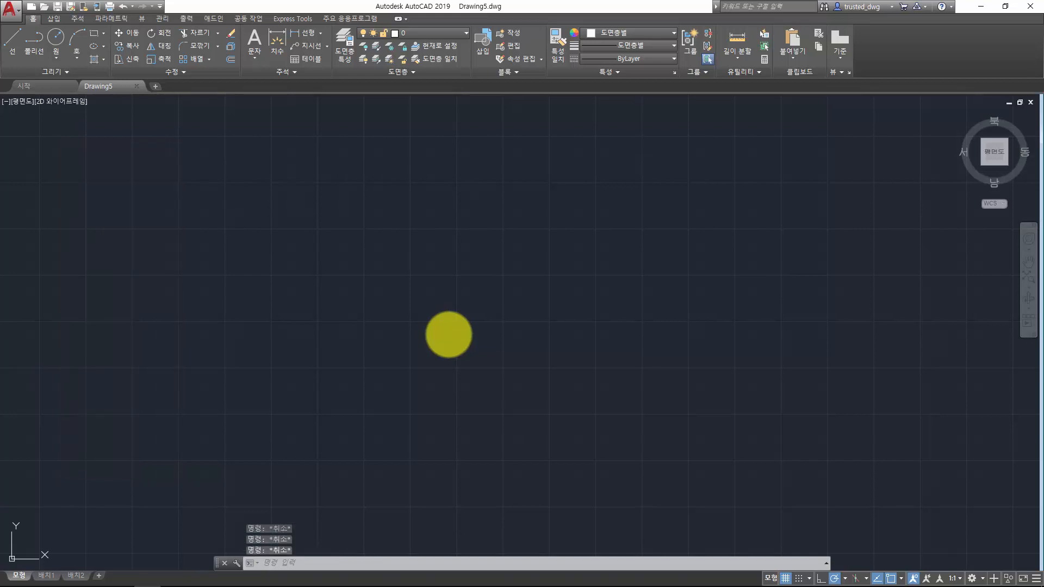
key(ctrl+3)
key(Escape)
key(Escape)
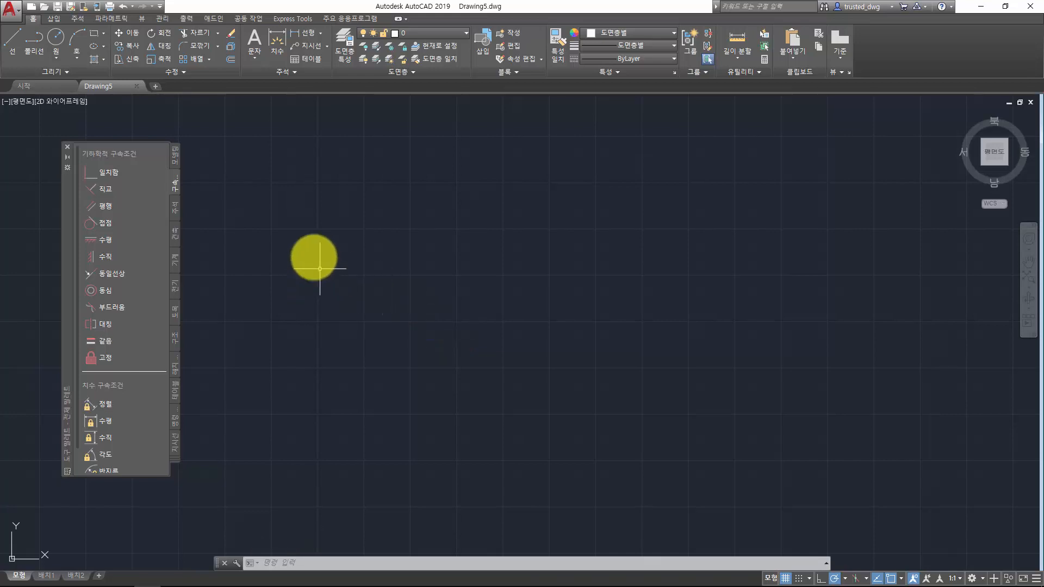
Browse the mechanical, electrical and civil tool palettes, then return to the architectural (건축) palette.
click(176, 236)
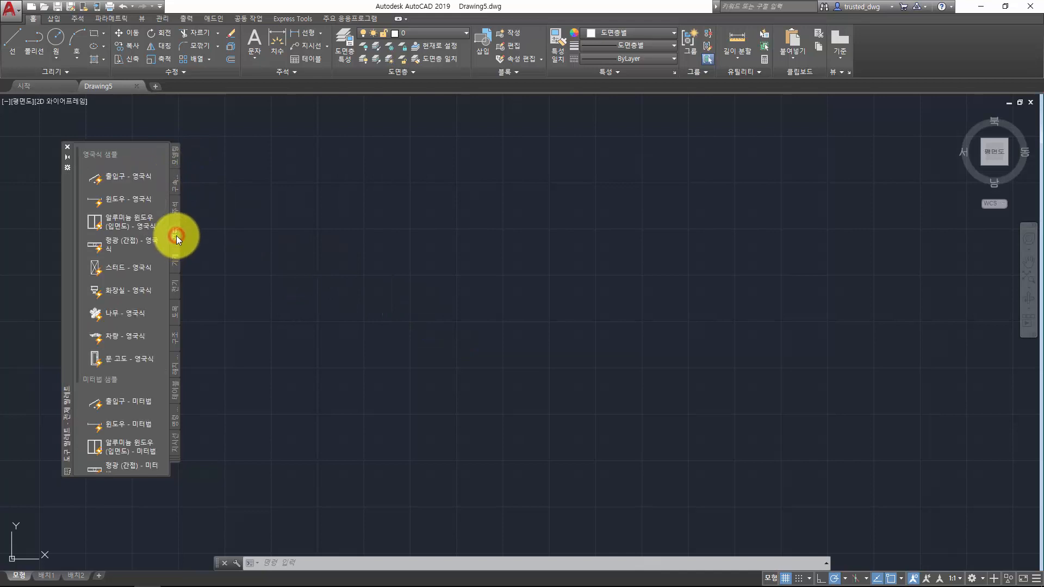
click(175, 253)
click(177, 283)
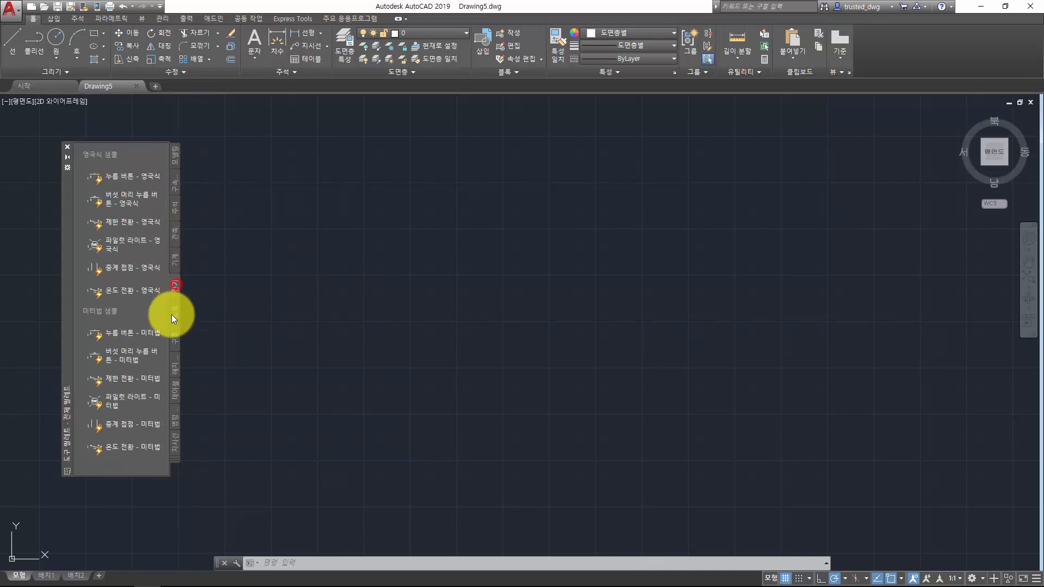
click(171, 315)
click(175, 263)
click(176, 243)
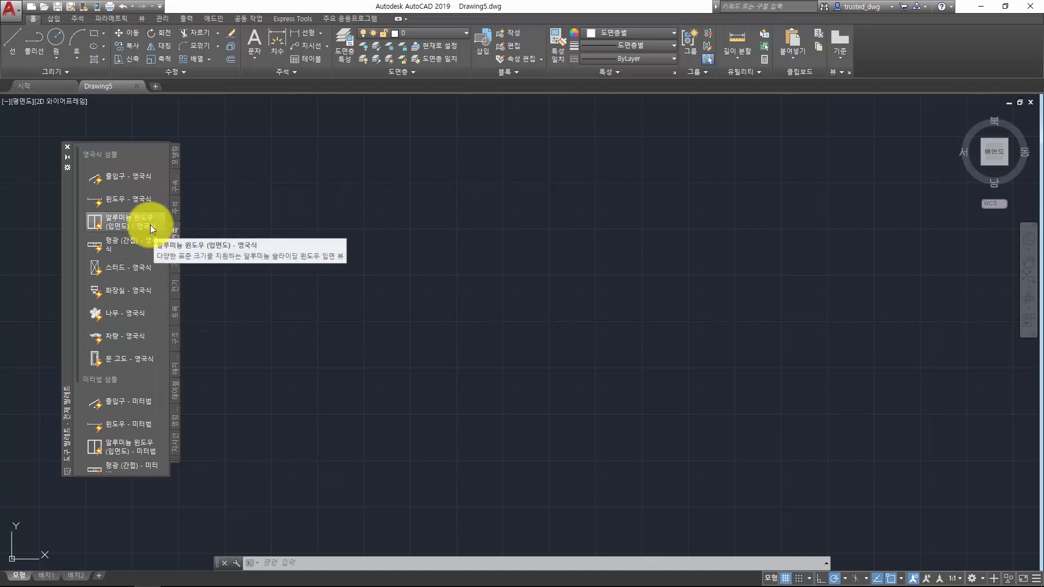
Insert the 영국식 aluminium window elevation block and place the 영국식 스터드 (stud) block to its lower right.
right_click(127, 218)
click(97, 220)
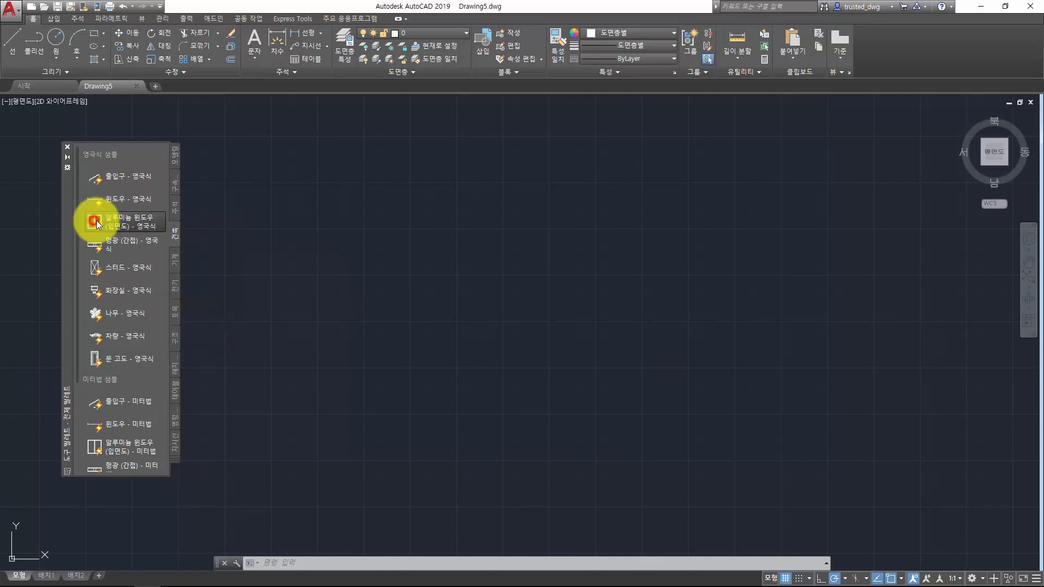
click(444, 318)
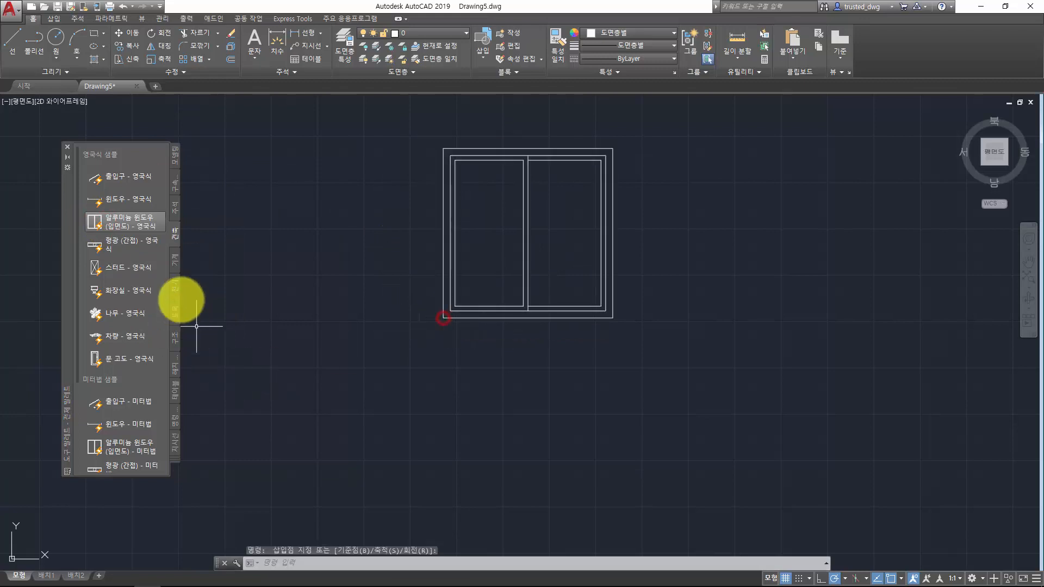
click(120, 278)
click(672, 337)
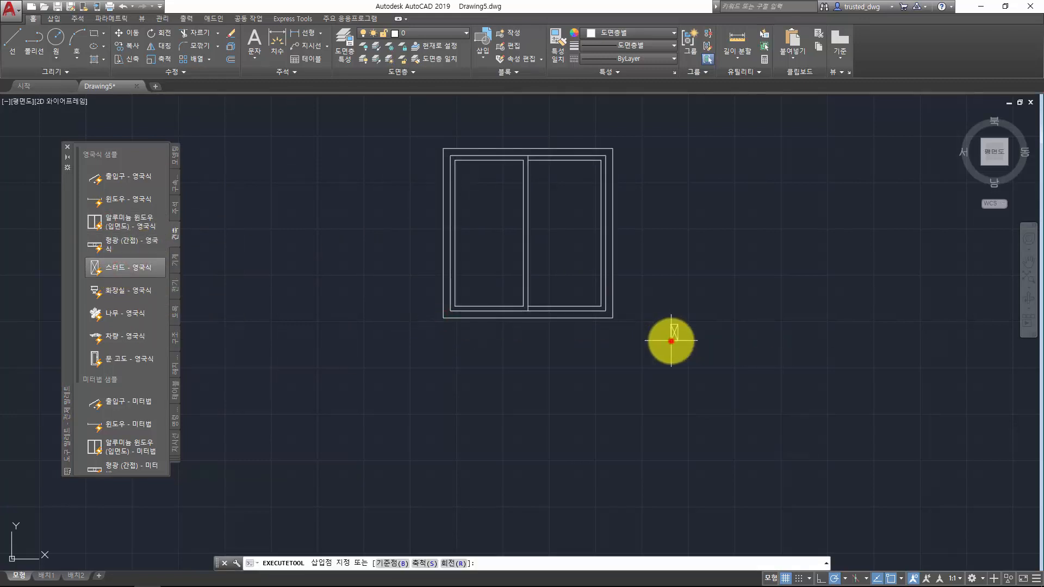
Insert the 나무 - 영국식 (tree) block right of the window and the 출입구 - 영국식 (door) block at its upper left.
click(142, 313)
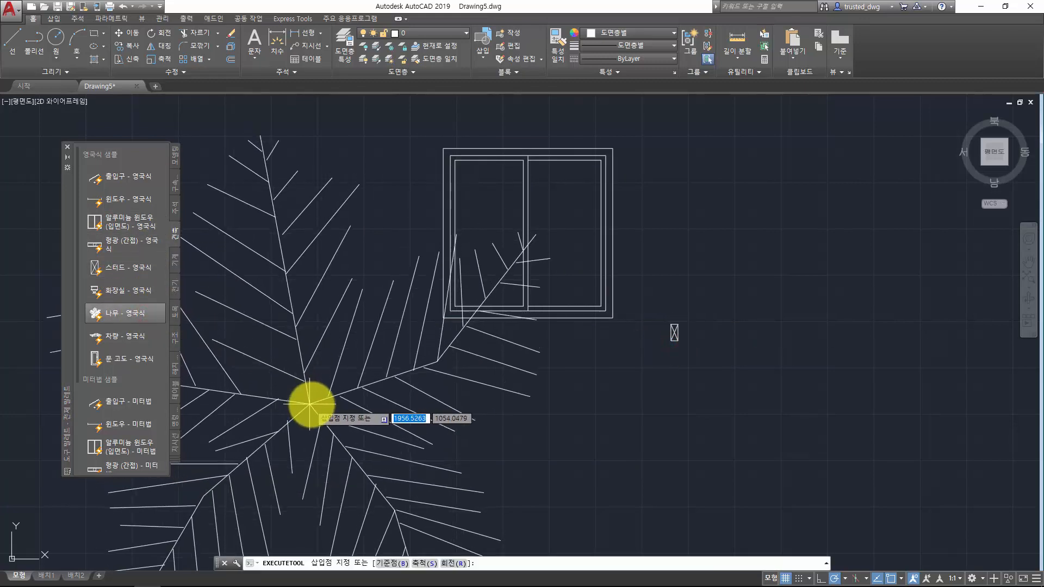
scroll(746, 303, down, 4)
click(814, 270)
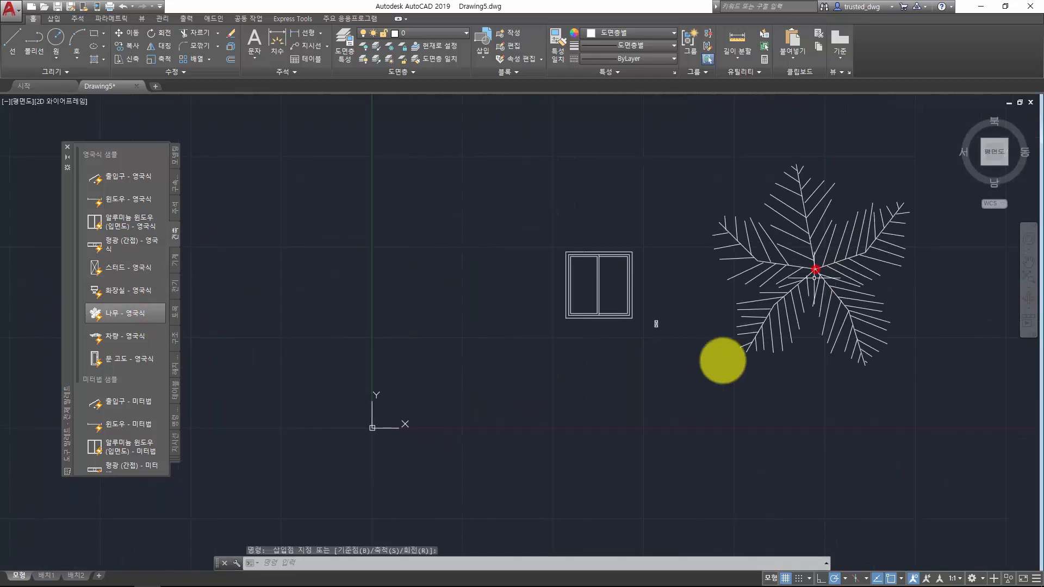
middle_drag(649, 226, 615, 249)
click(131, 176)
click(350, 203)
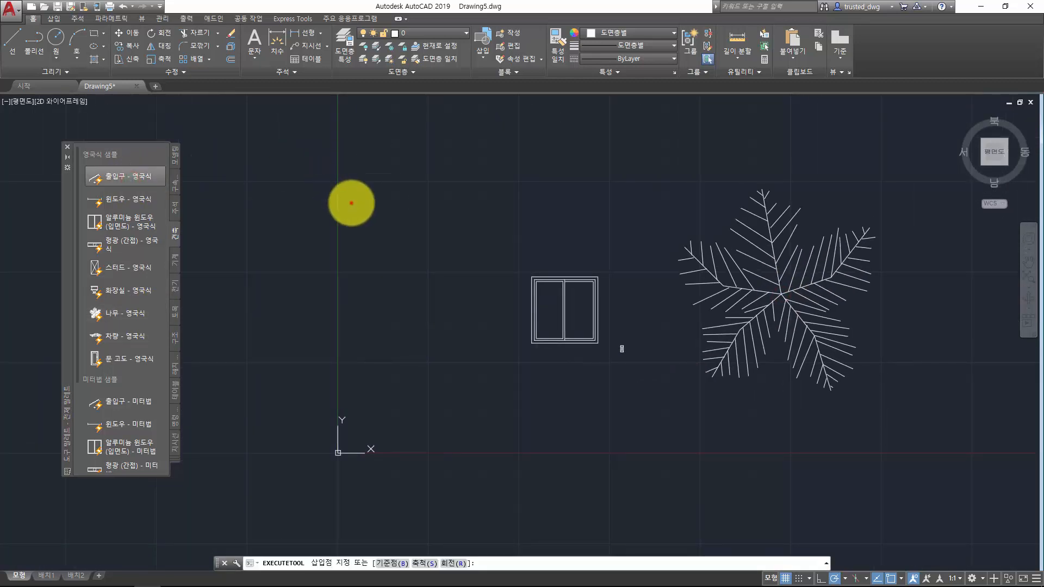
Insert a second 영국식 aluminium window elevation below the door and a 형광 (간접) - 영국식 light fixture above the first window.
click(117, 223)
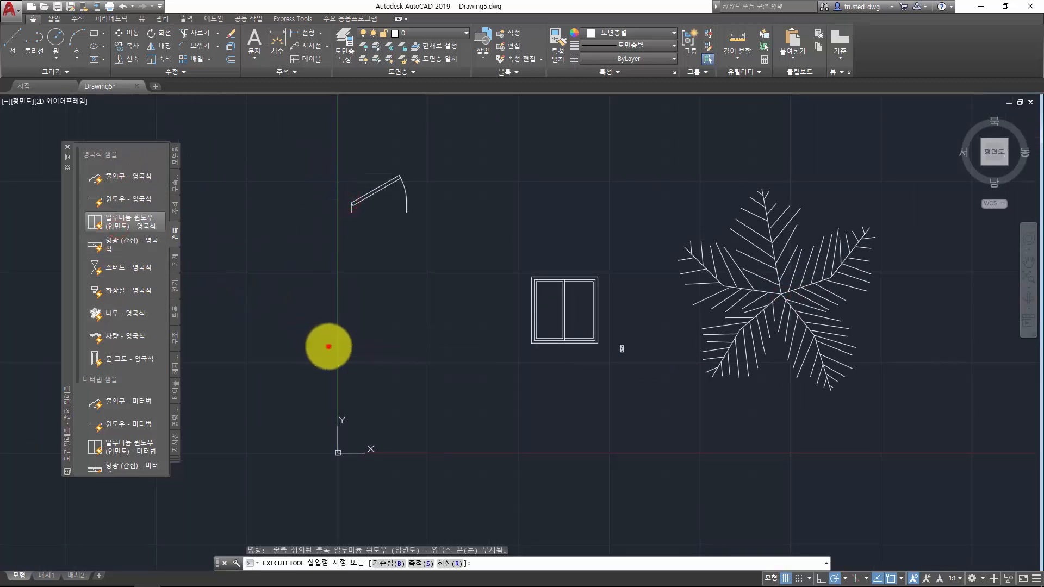
click(329, 346)
click(115, 251)
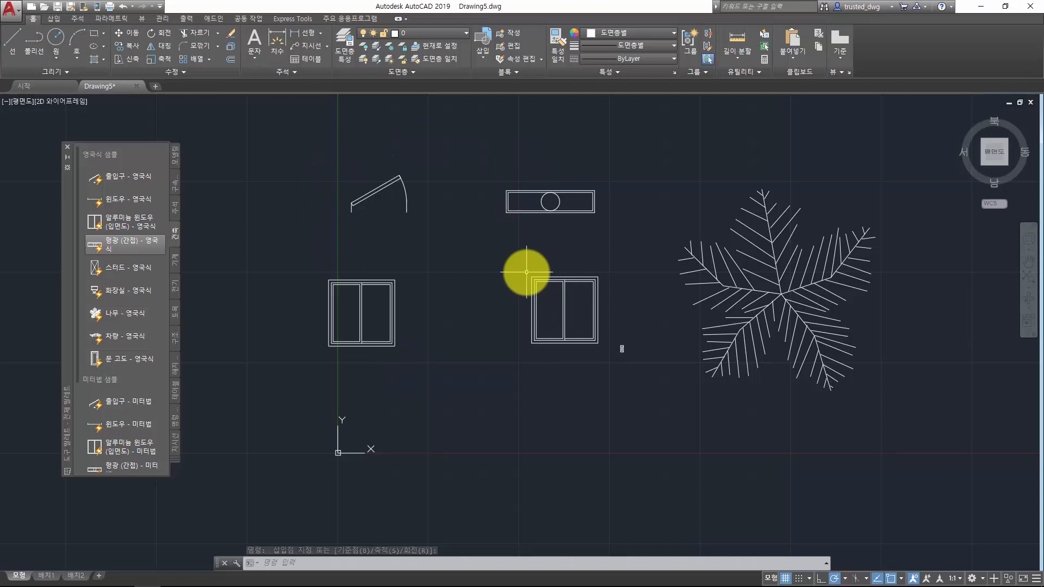
key(Escape)
key(Escape)
Select all the inserted blocks with a crossing window and erase them.
click(766, 432)
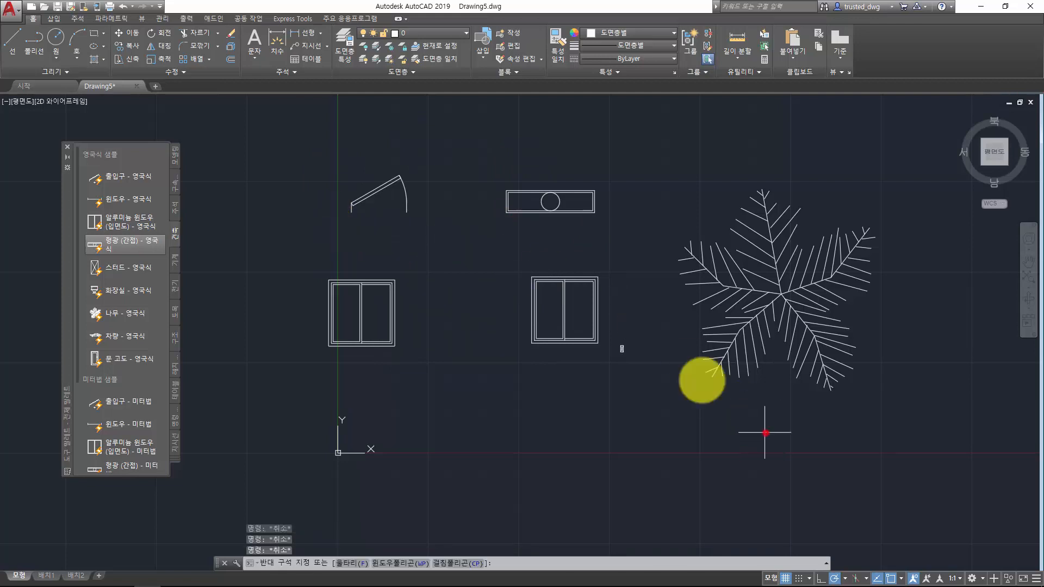
click(361, 178)
key(Delete)
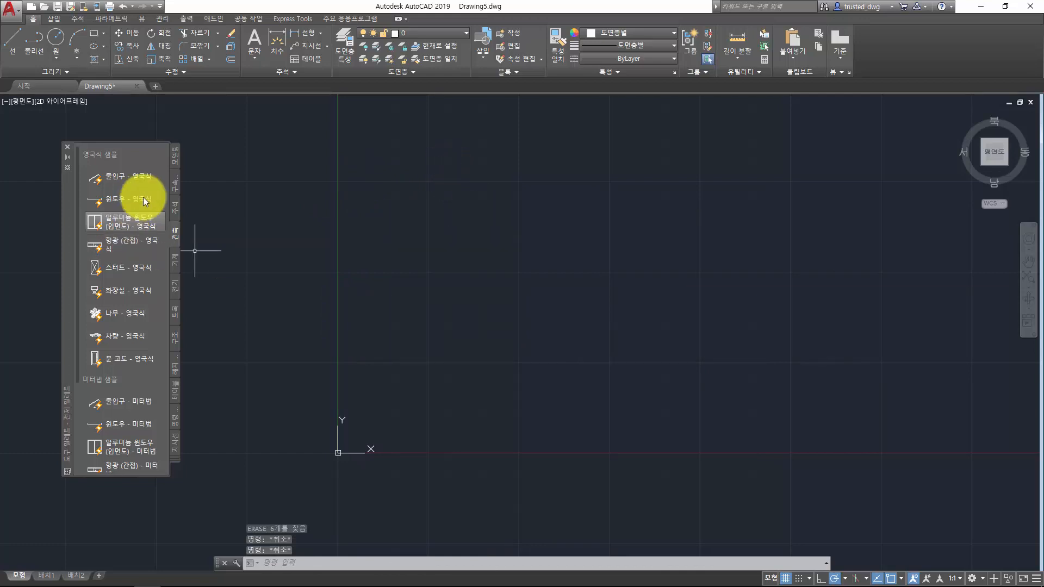
click(148, 176)
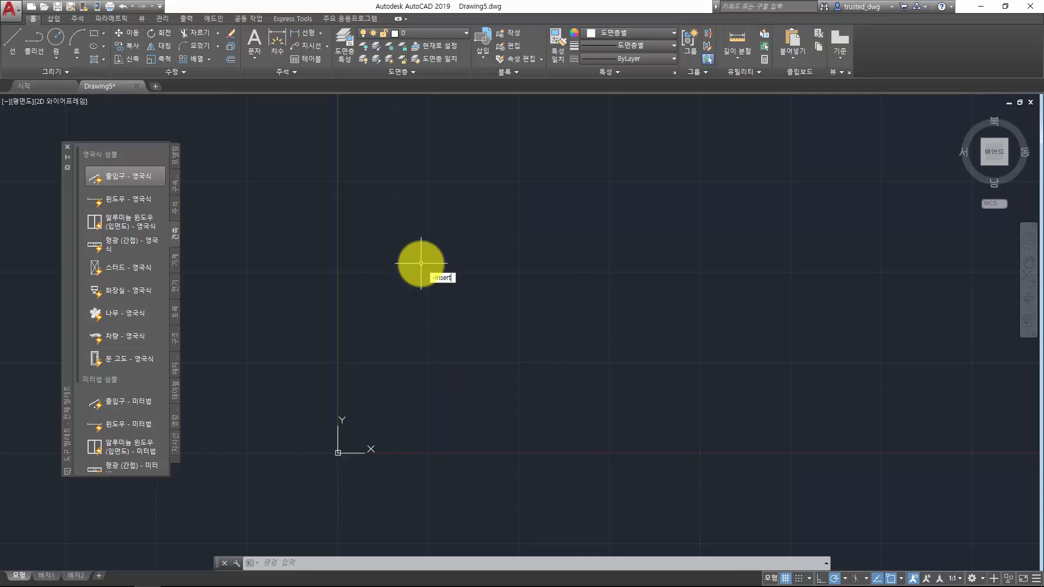
key(Escape)
key(Escape)
key(Escape)
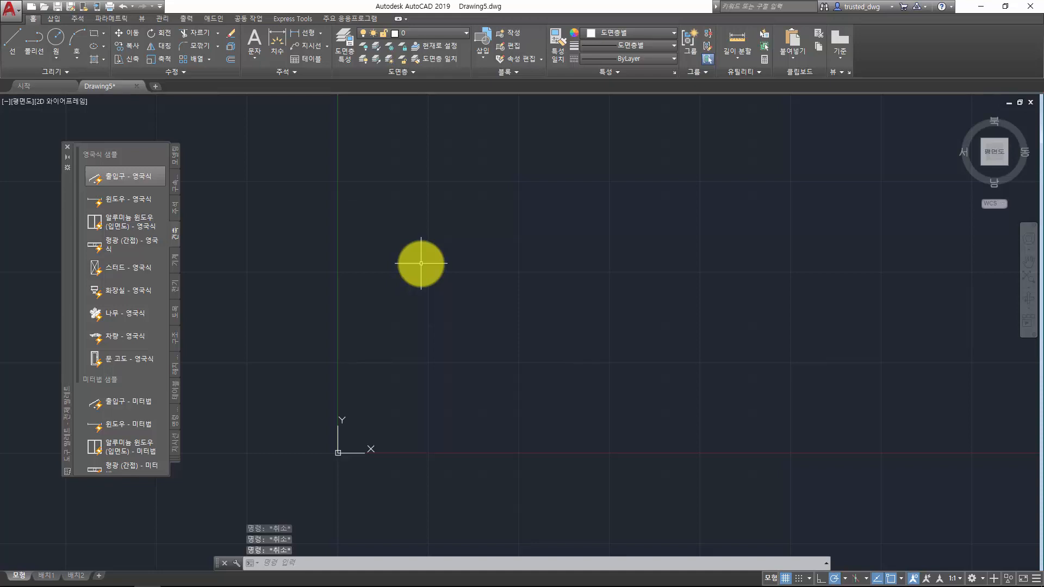
Draw a horizontal rectangle about twice as wide as it is high, above and to the right of the origin.
text(re)
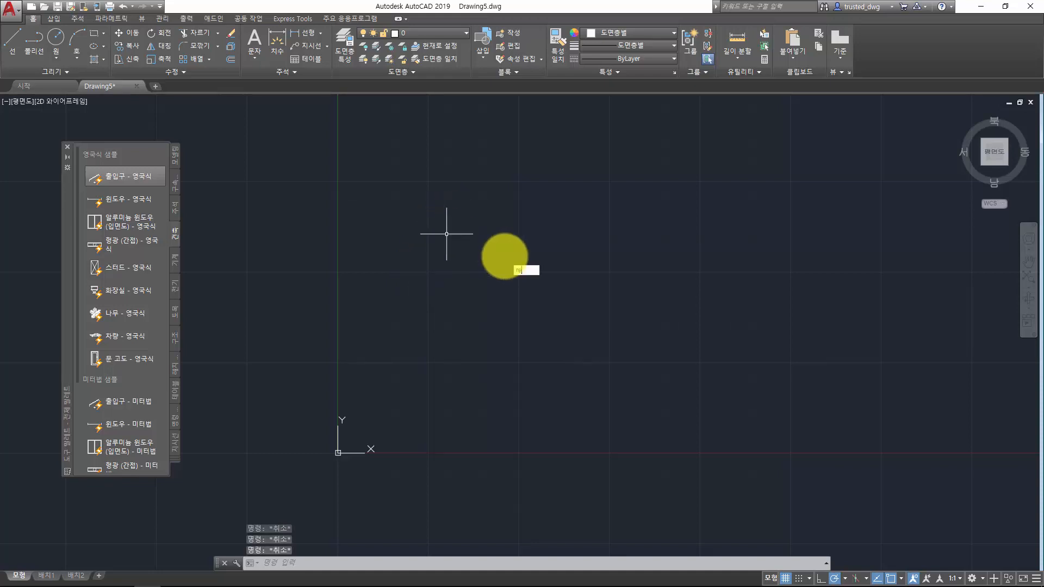
text(c)
key(Return)
click(402, 205)
click(562, 284)
Draw three circles overlapping the rectangle: one above, one below with a radius of about 1016, and a larger one on the left.
text(c)
key(Return)
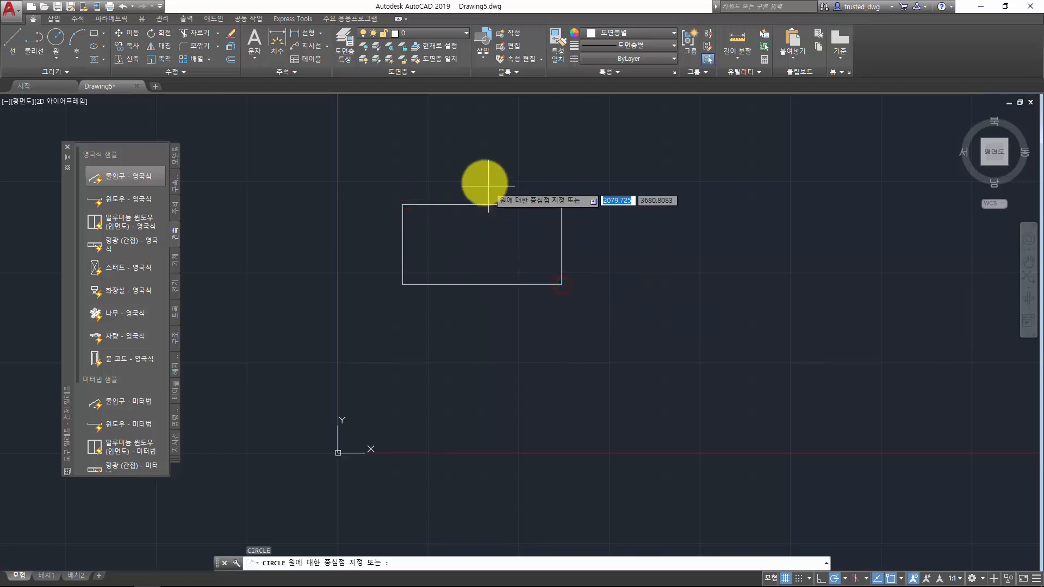
click(480, 175)
click(483, 246)
key(Return)
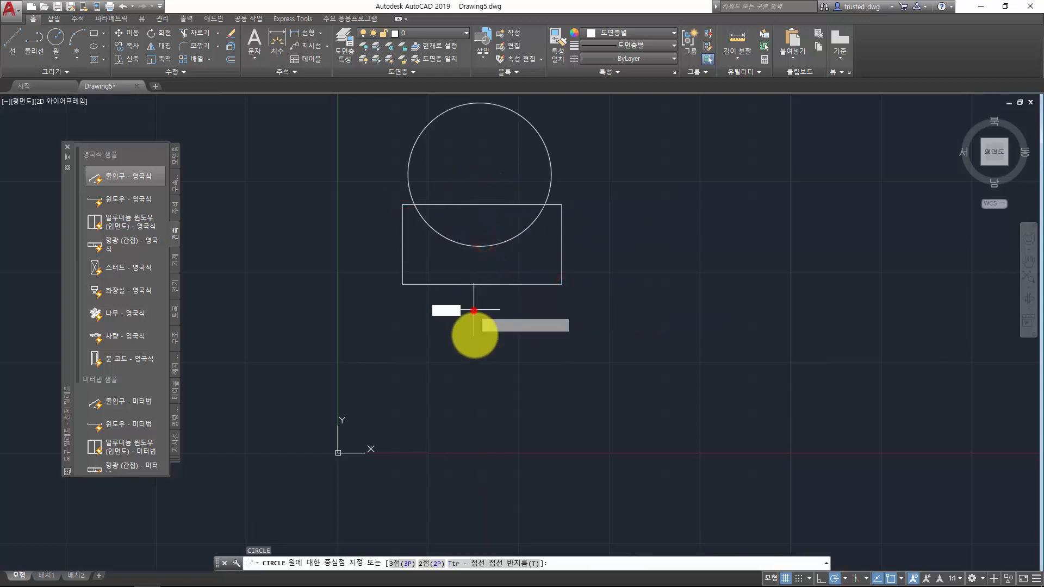
click(474, 311)
click(472, 384)
key(Return)
click(346, 229)
click(383, 324)
key(Escape)
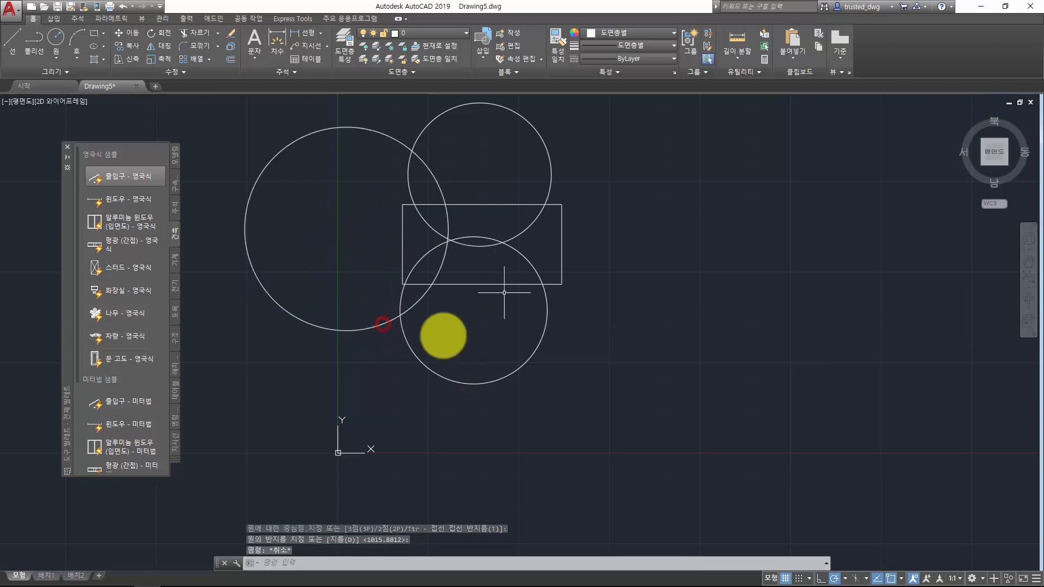
Start a block definition from the rectangle and three circles, with the centre of the large left circle as base point.
middle_drag(462, 272, 485, 295)
text(b)
key(Return)
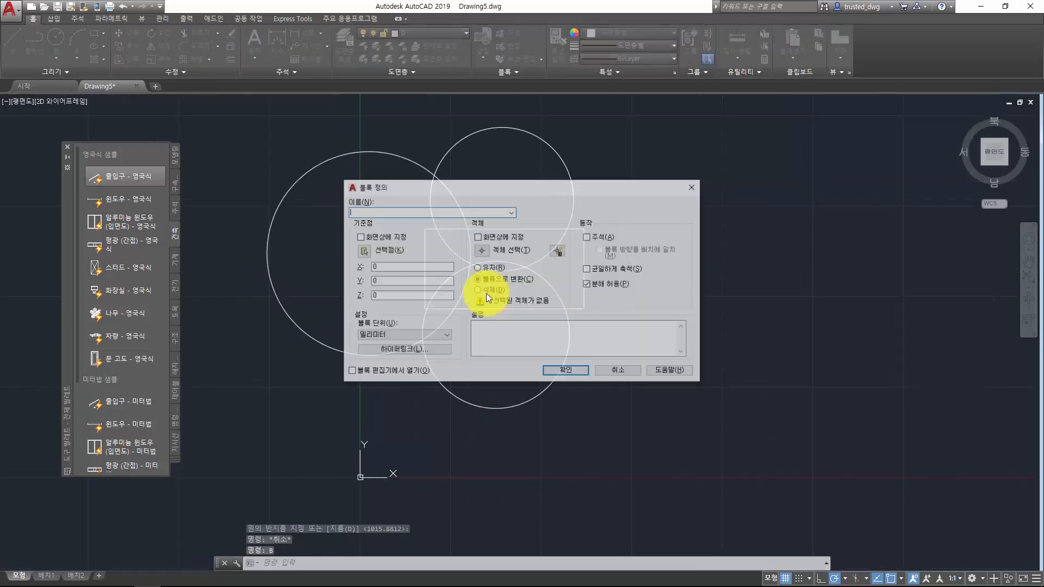
click(512, 251)
click(637, 363)
click(336, 187)
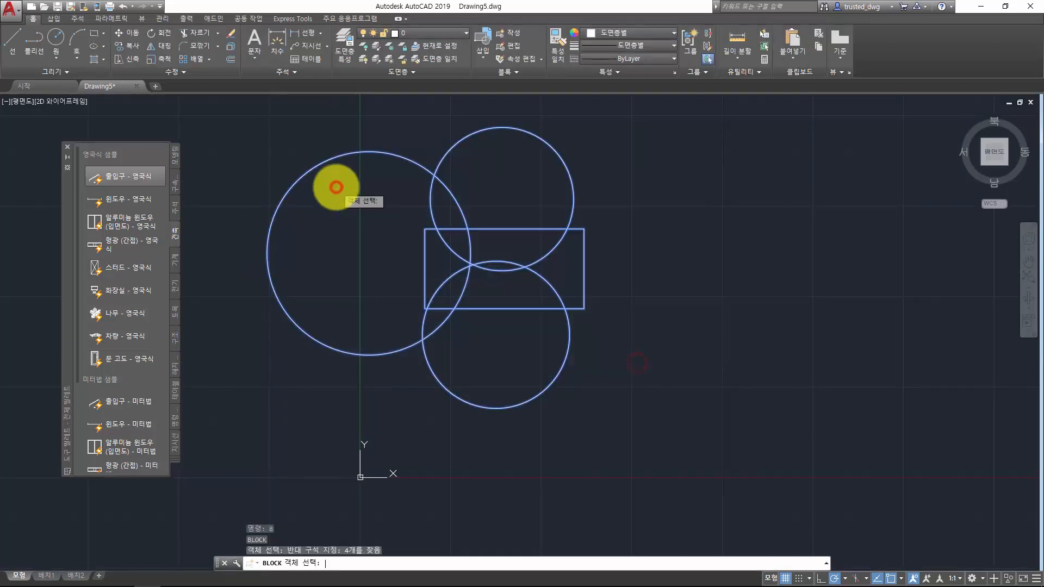
key(Return)
click(375, 249)
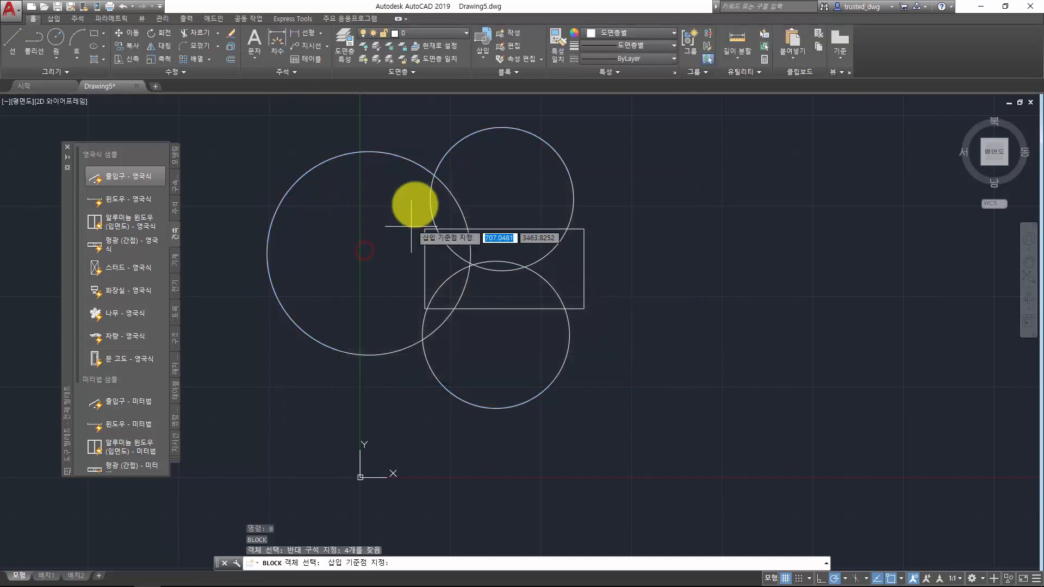
click(368, 252)
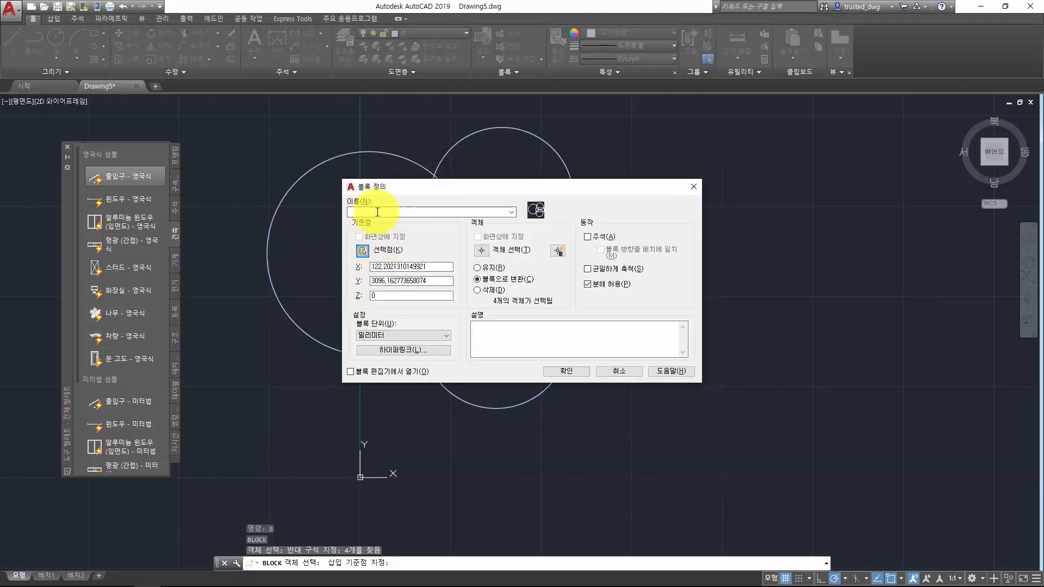
Name the block definition circle and rec and create the block.
click(377, 212)
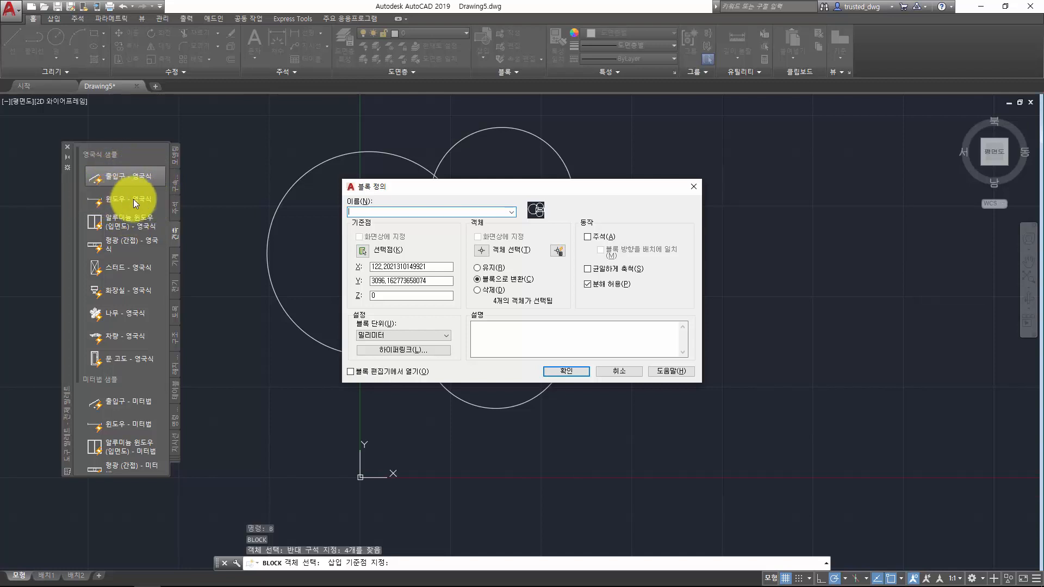
click(406, 214)
click(435, 212)
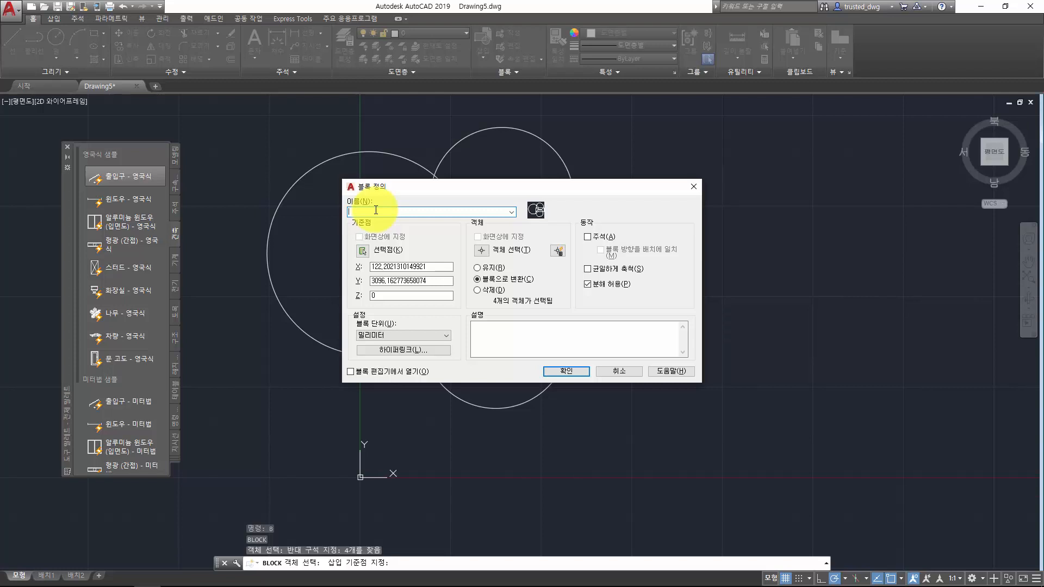
text(circle and rec)
key(Return)
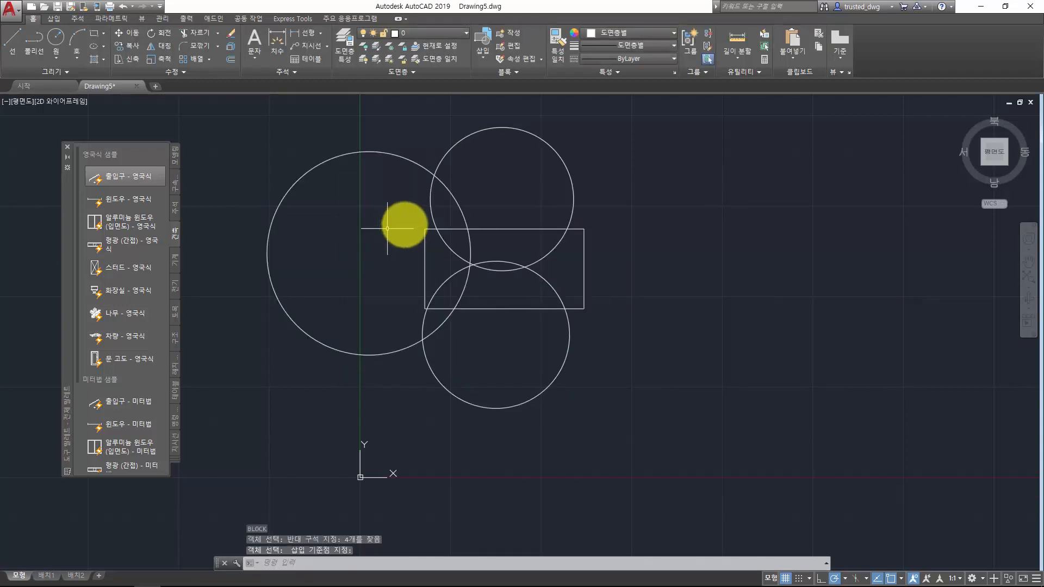
Select the new block in the drawing to check that the rectangle and three circles act as one object.
middle_drag(459, 240, 471, 260)
click(710, 383)
click(490, 237)
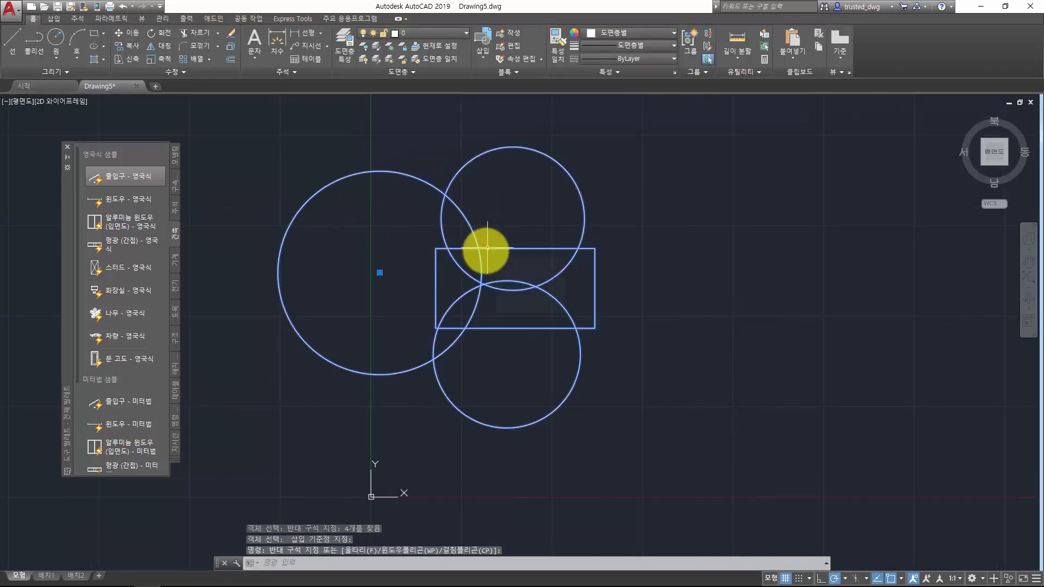
click(501, 217)
click(414, 270)
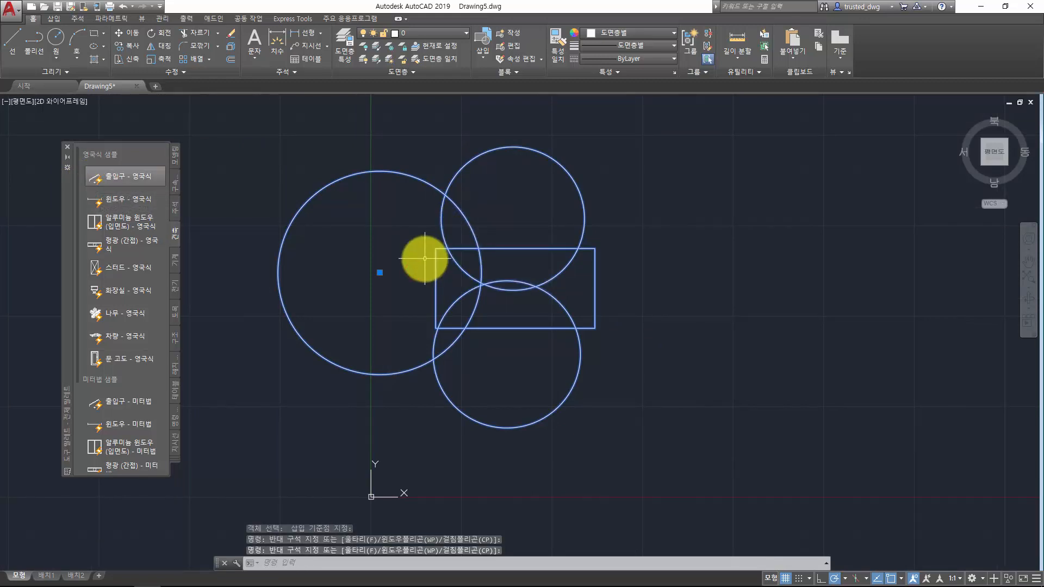
Save the drawing under the name circle in the LISP folder on the C: drive.
key(ctrl+shift+s)
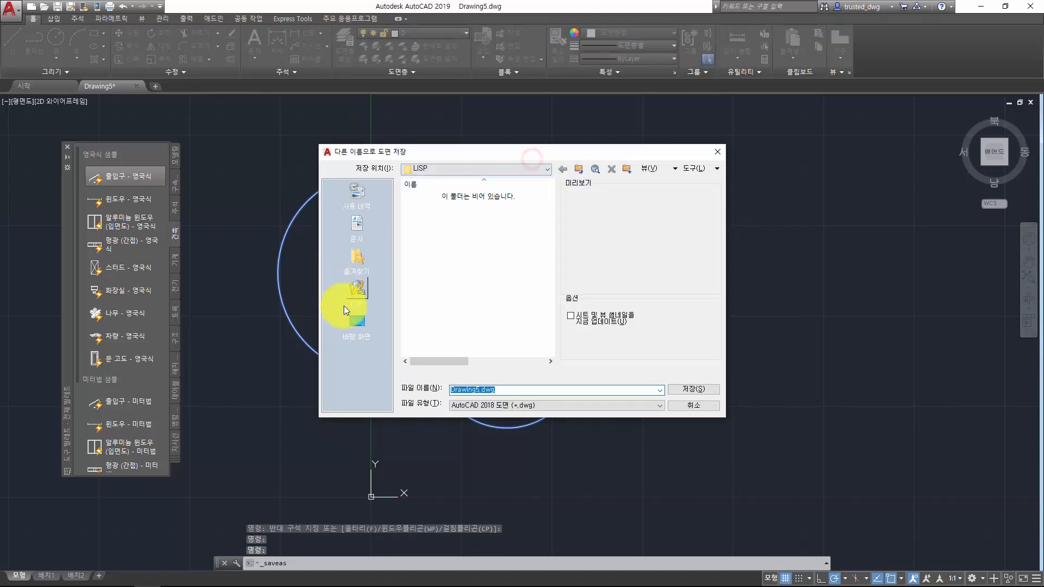
click(354, 320)
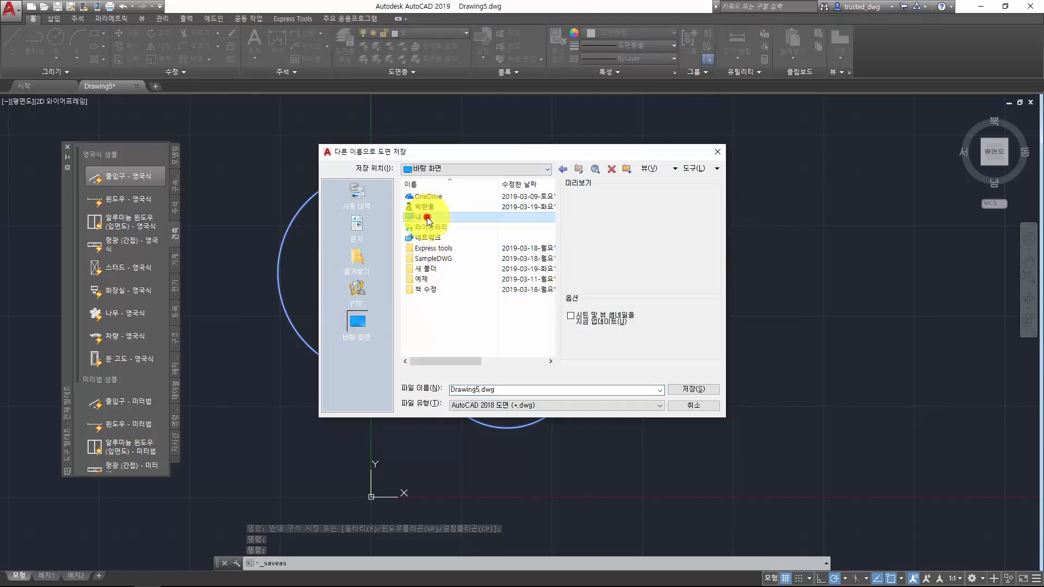
double_click(426, 217)
click(433, 297)
double_click(432, 298)
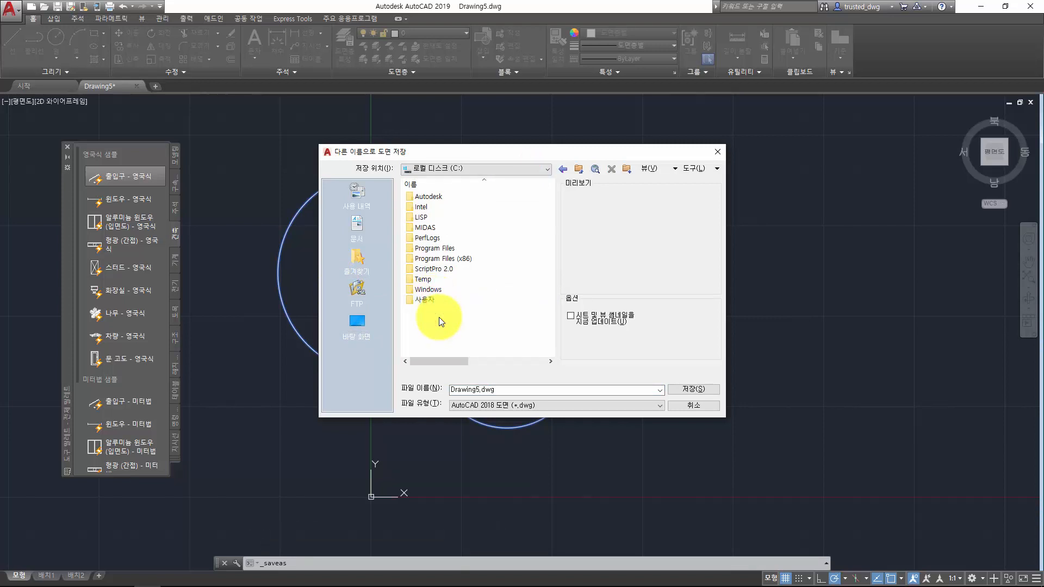
double_click(432, 217)
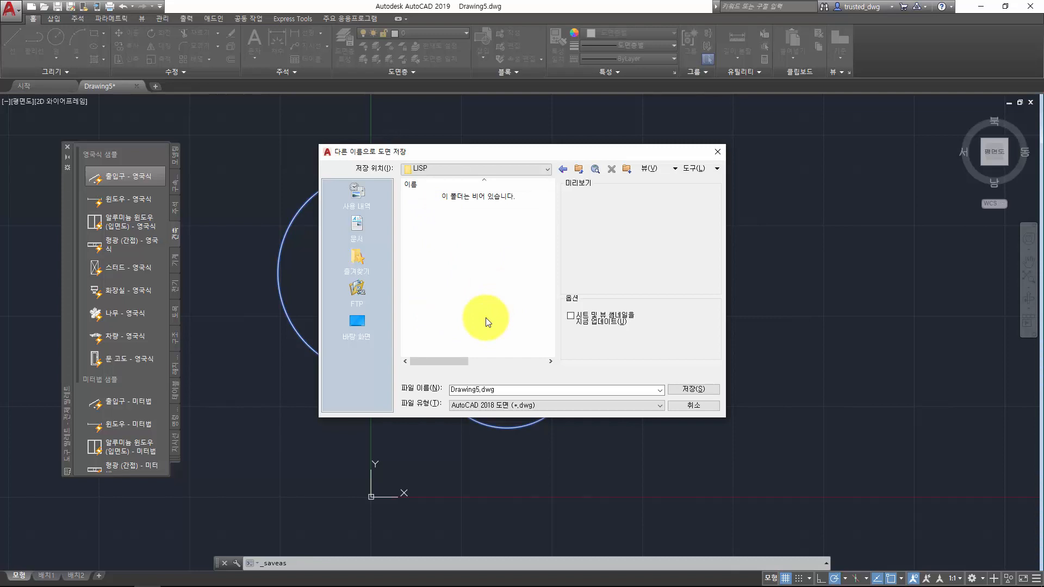
double_click(505, 390)
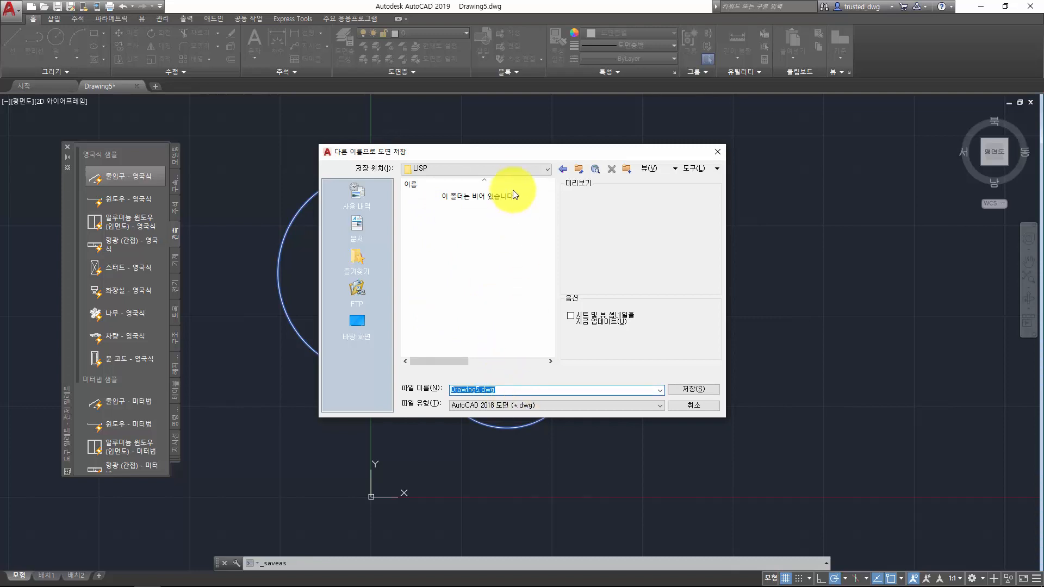
click(514, 168)
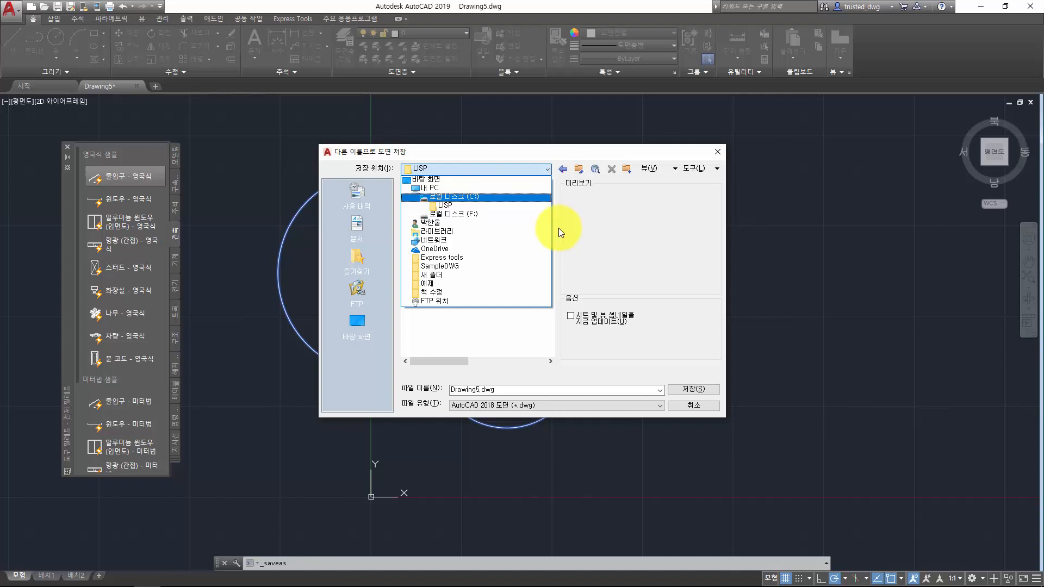
click(601, 238)
double_click(514, 391)
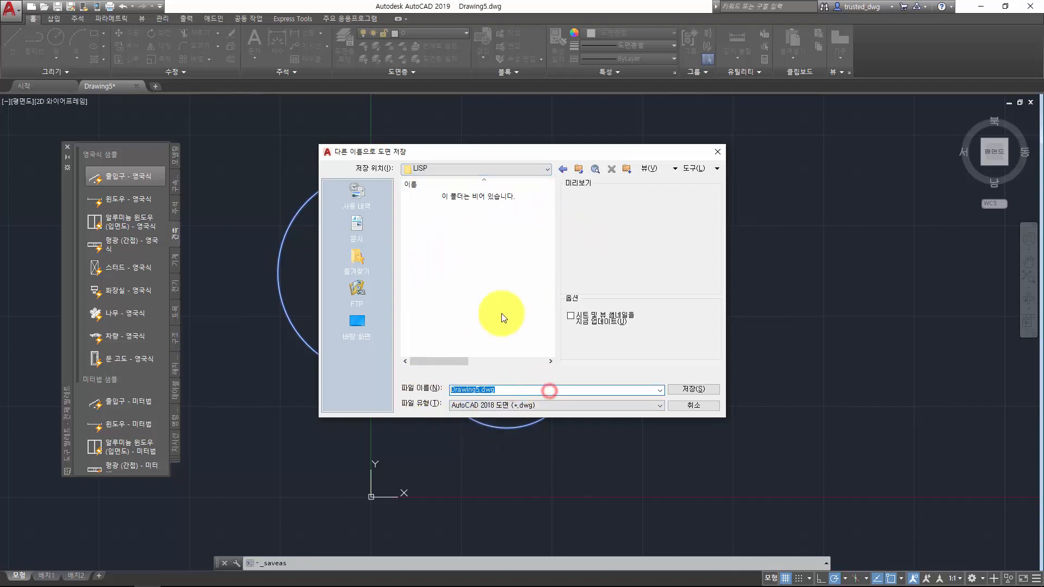
text(circle)
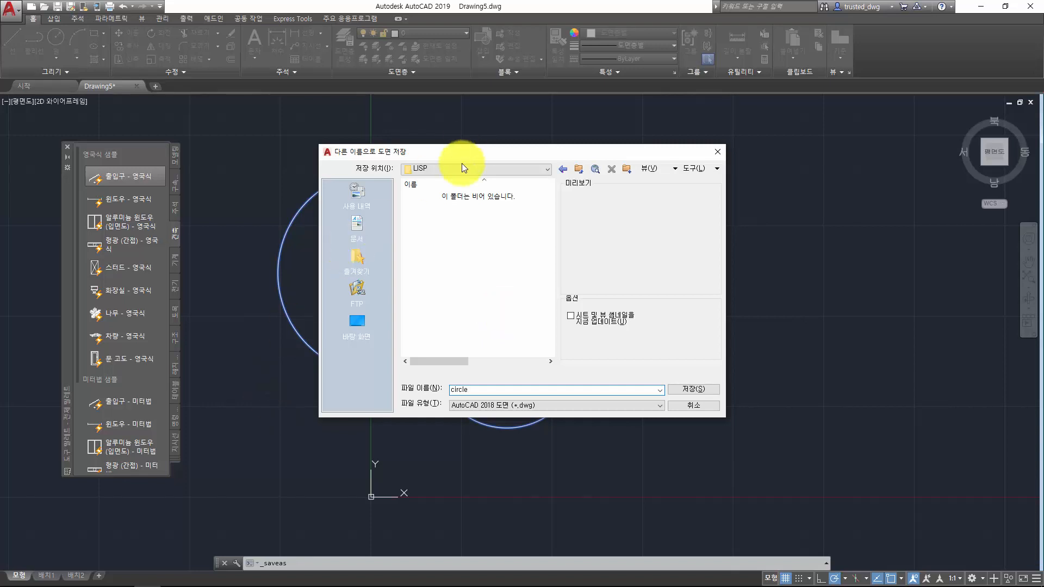
click(700, 390)
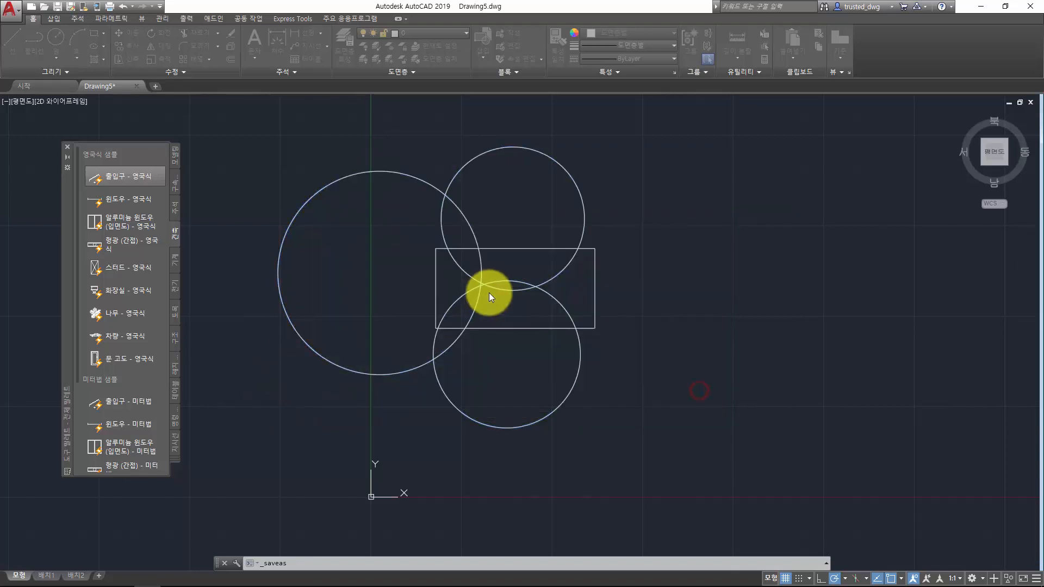
Examine the source file path in the properties of the 출입구 - 영국식 palette tool and close the properties.
right_click(120, 177)
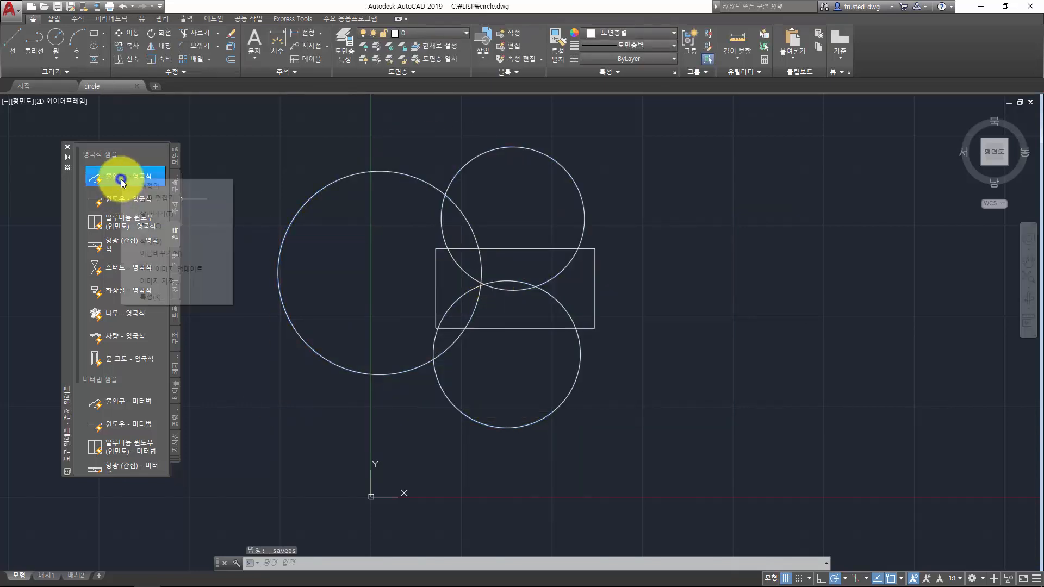
click(156, 295)
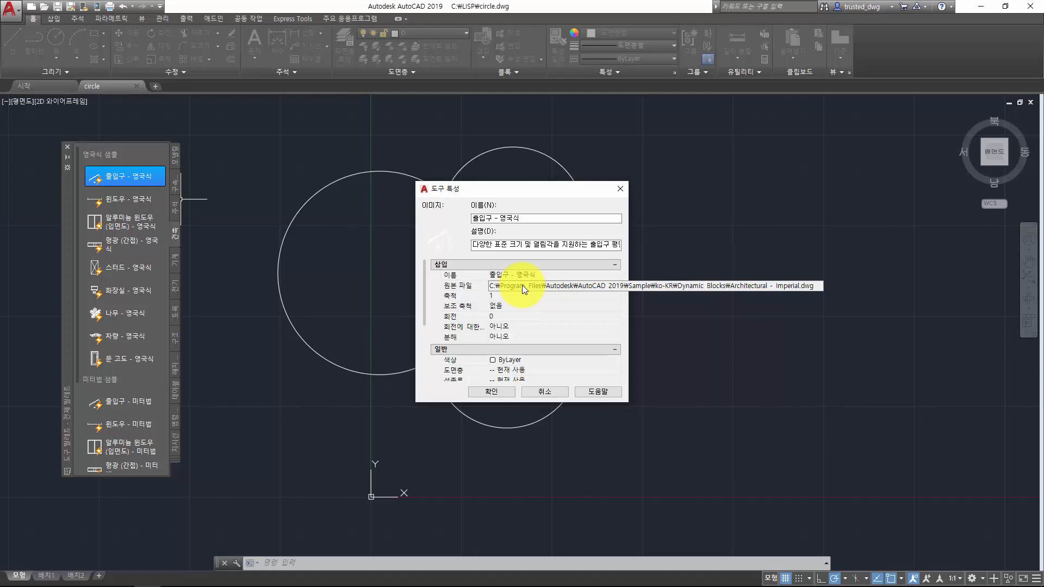
key(Escape)
key(Escape)
click(517, 211)
click(466, 284)
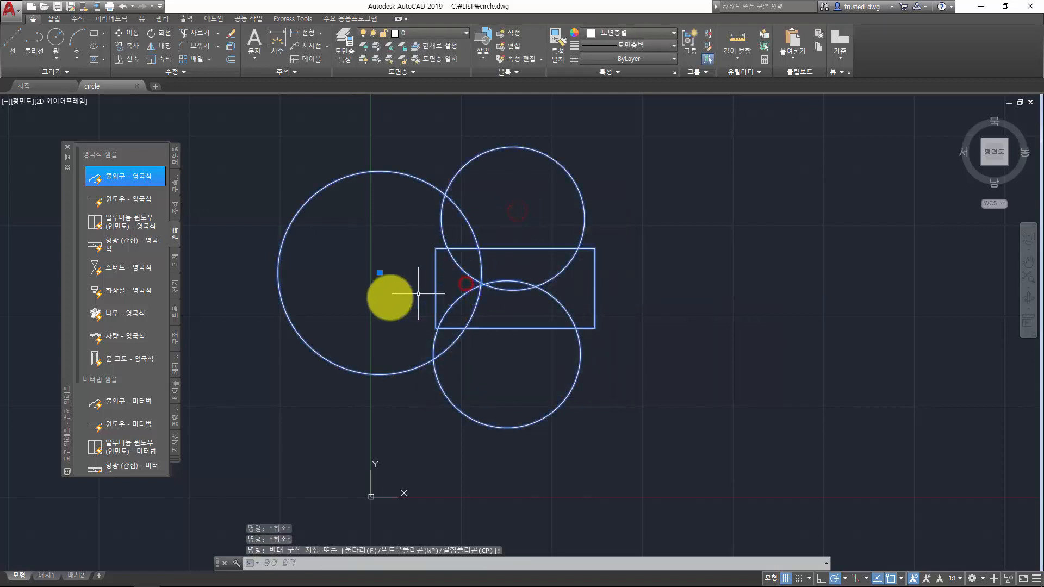
key(Escape)
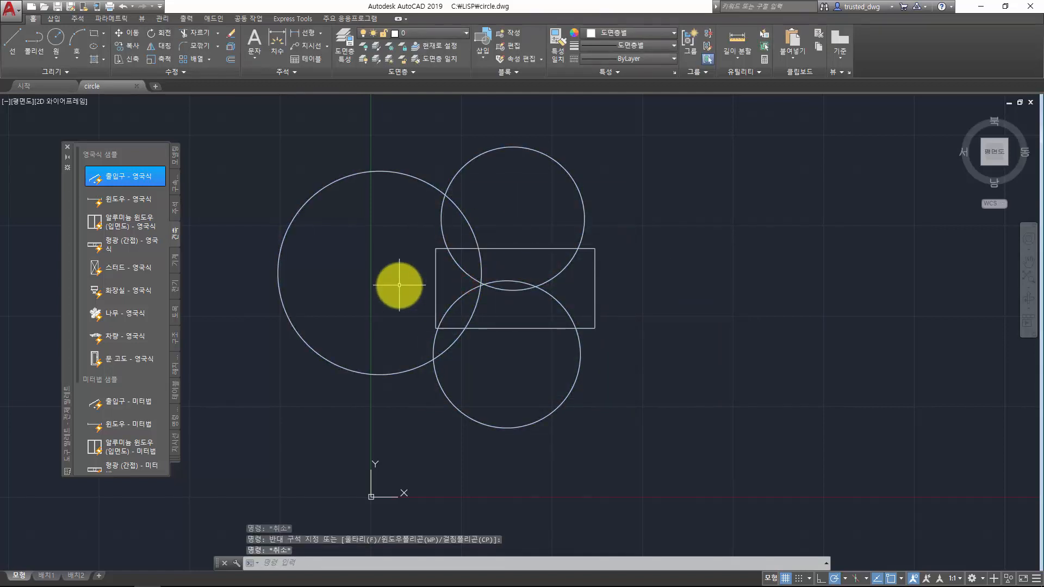
Add the circle and rec block to the architectural tool palette, directly below the 출입구 - 영국식 tool.
click(487, 232)
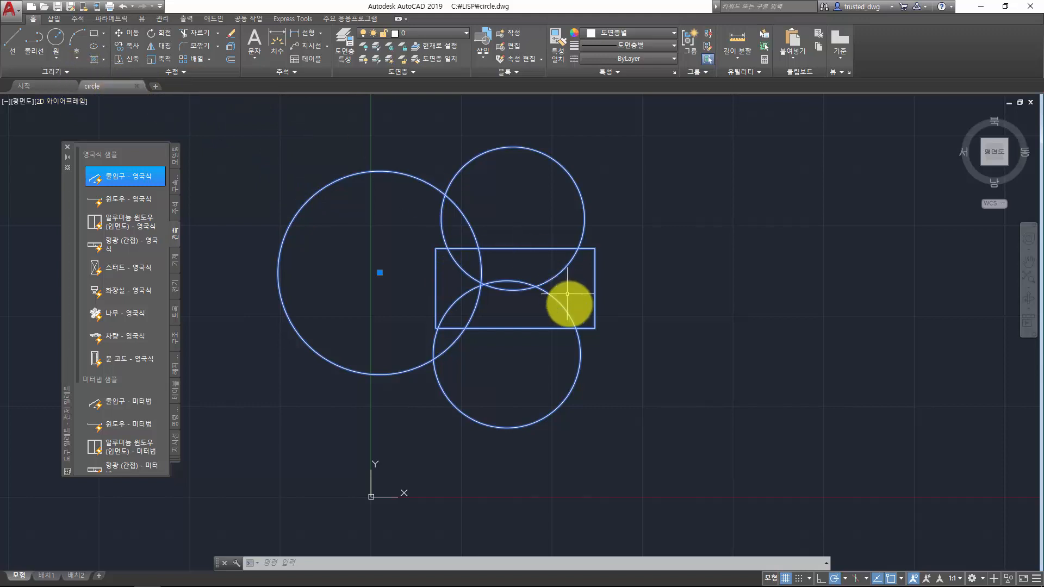
click(478, 249)
mouse_move(478, 250)
mouse_down()
mouse_move(471, 225)
mouse_move(386, 194)
mouse_move(217, 180)
mouse_move(145, 188)
mouse_up()
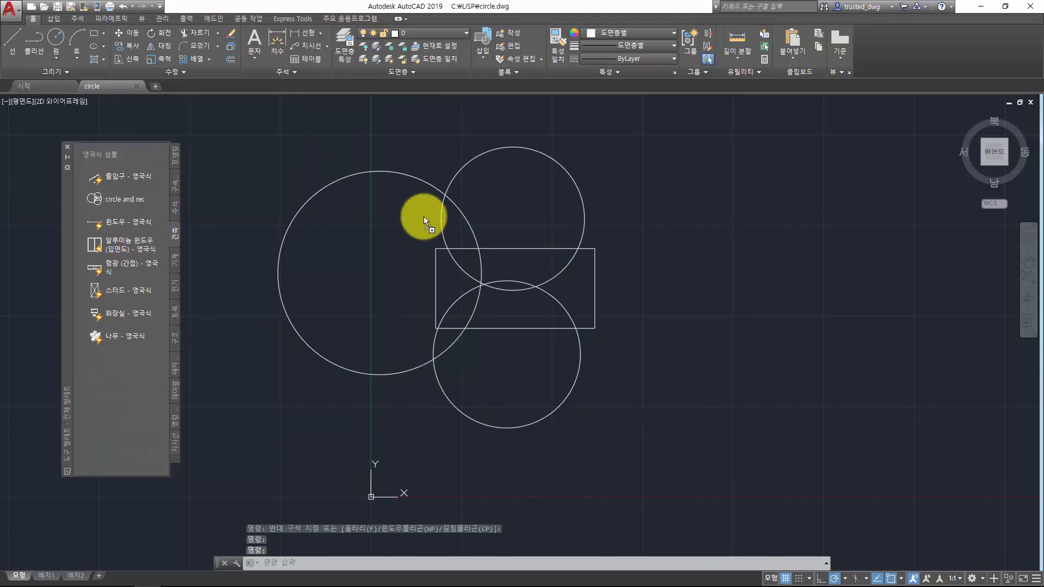
click(104, 199)
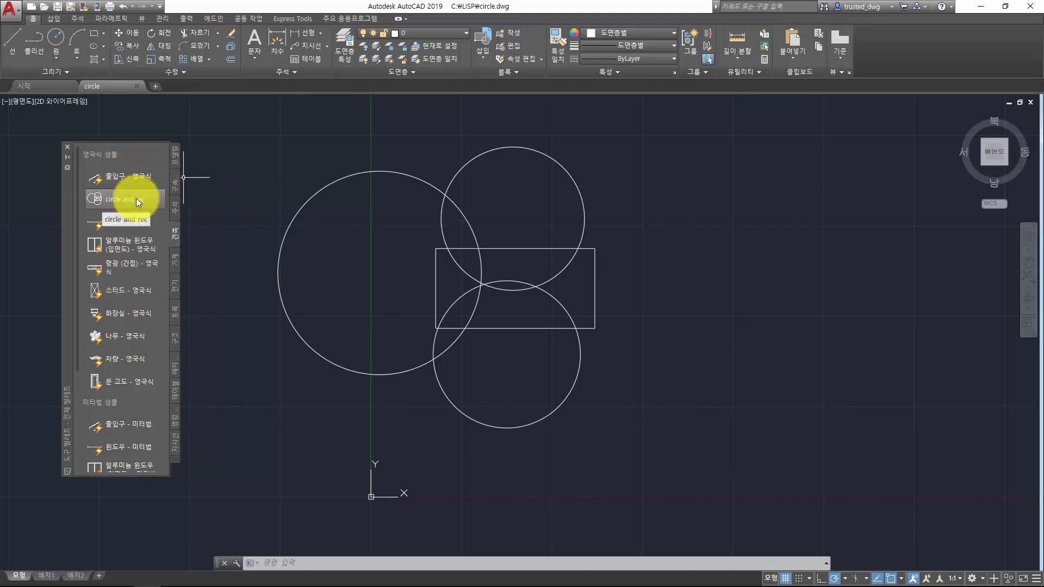
scroll(141, 259, down, 3)
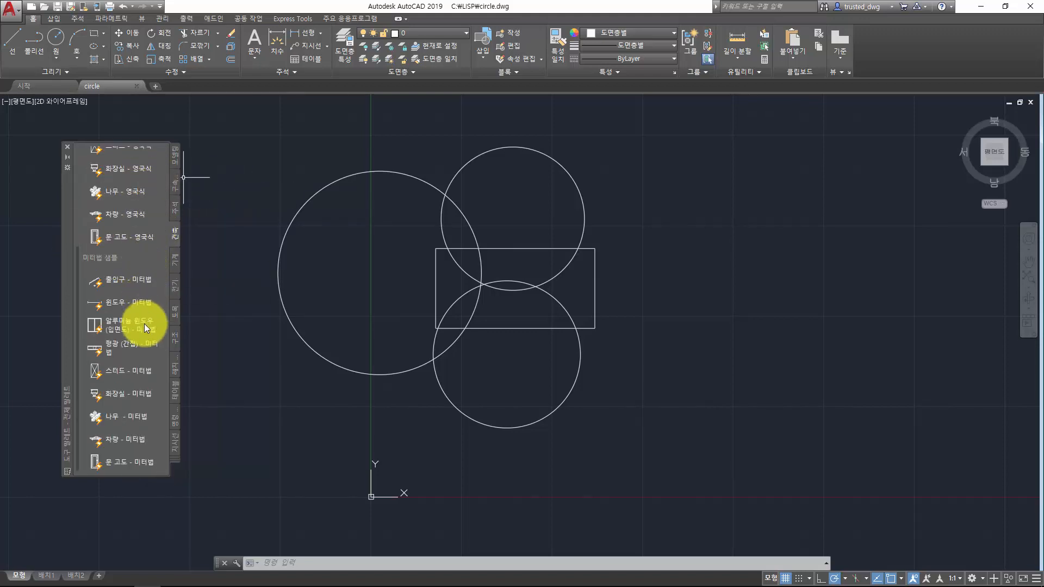
scroll(145, 325, up, 3)
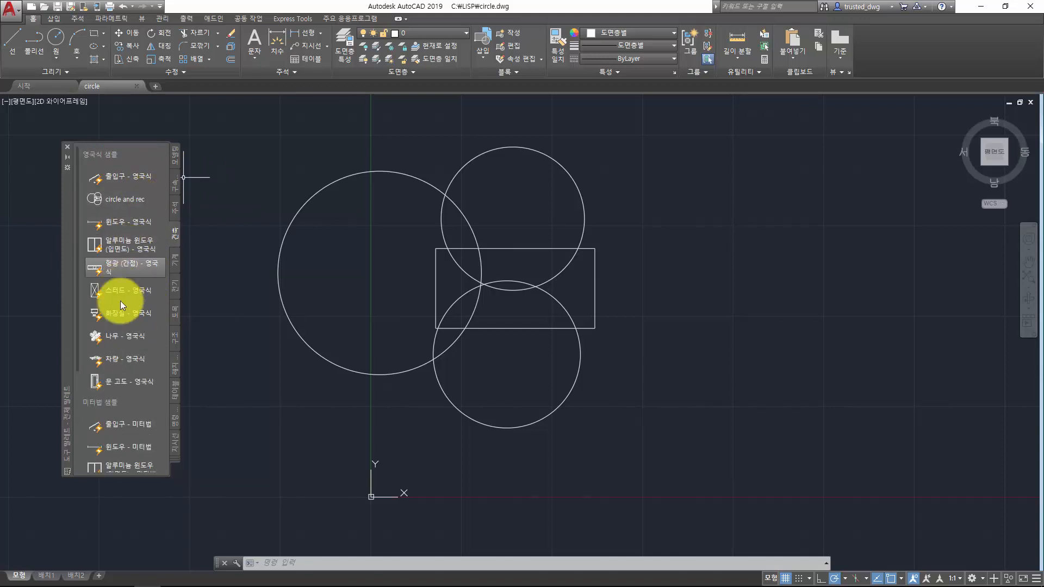
Delete the circle and rec tool from the architectural palette.
right_click(103, 196)
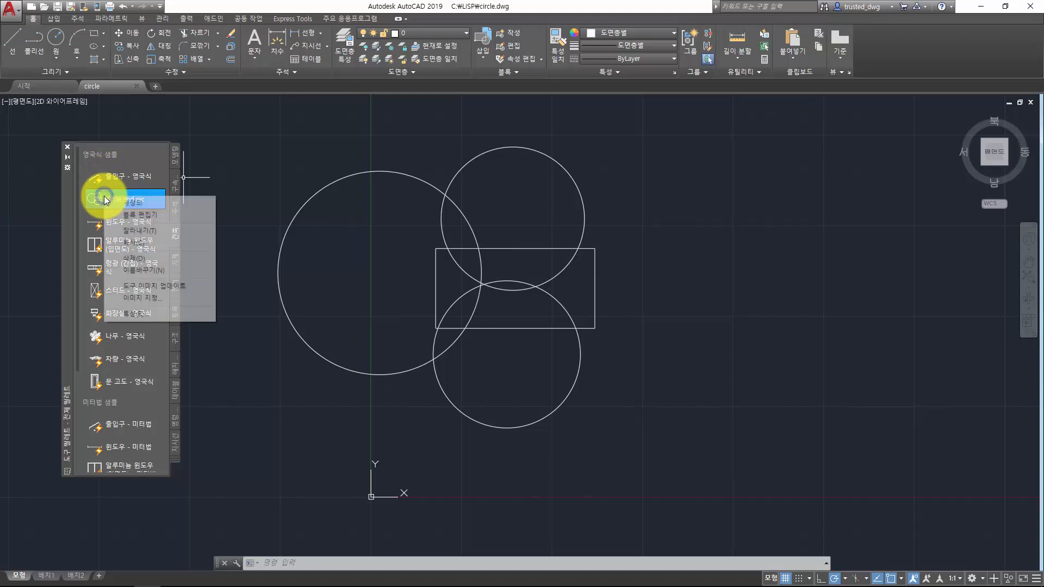
click(142, 254)
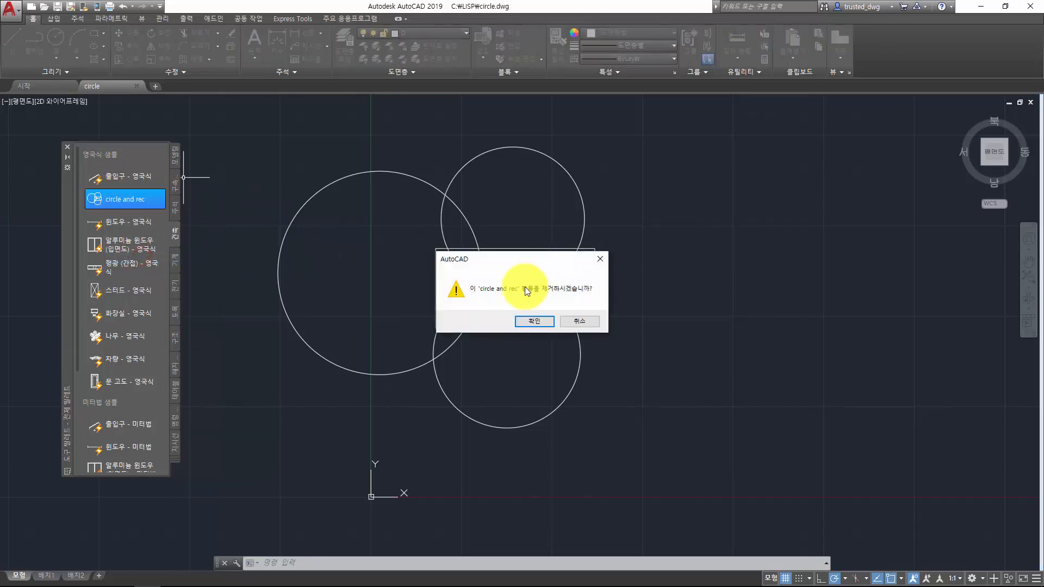
click(516, 318)
Look through the tools of the modeling, constraint, annotation, architectural and mechanical palettes, ending on the modeling palette.
click(176, 152)
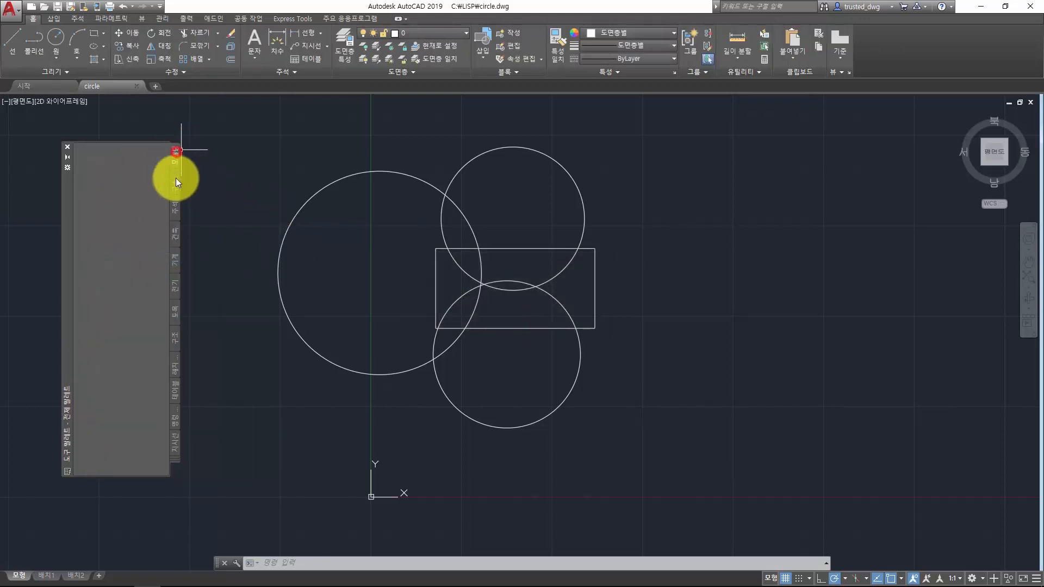
click(175, 179)
click(174, 206)
click(175, 233)
click(173, 259)
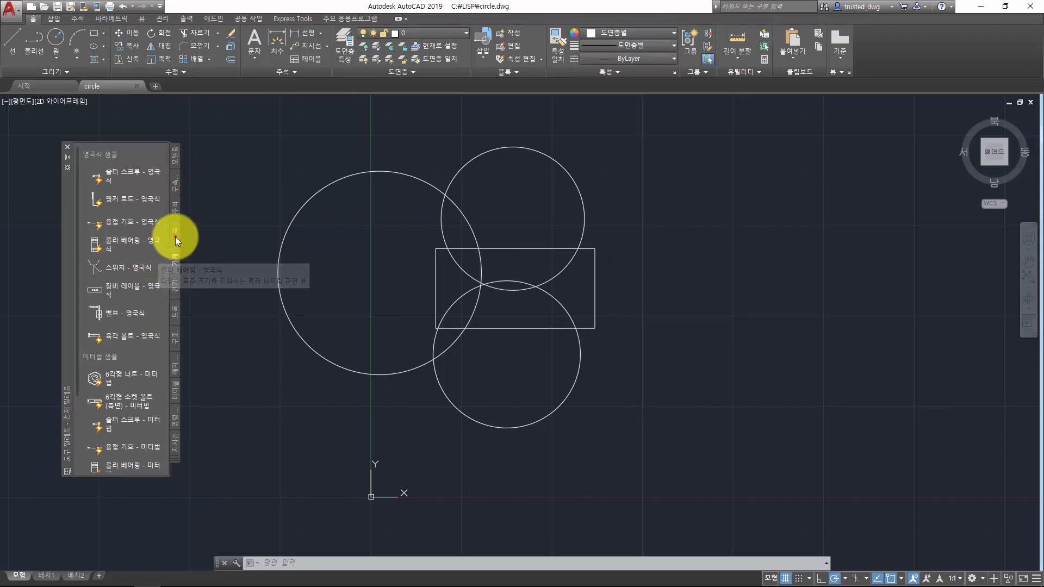
click(174, 202)
click(174, 157)
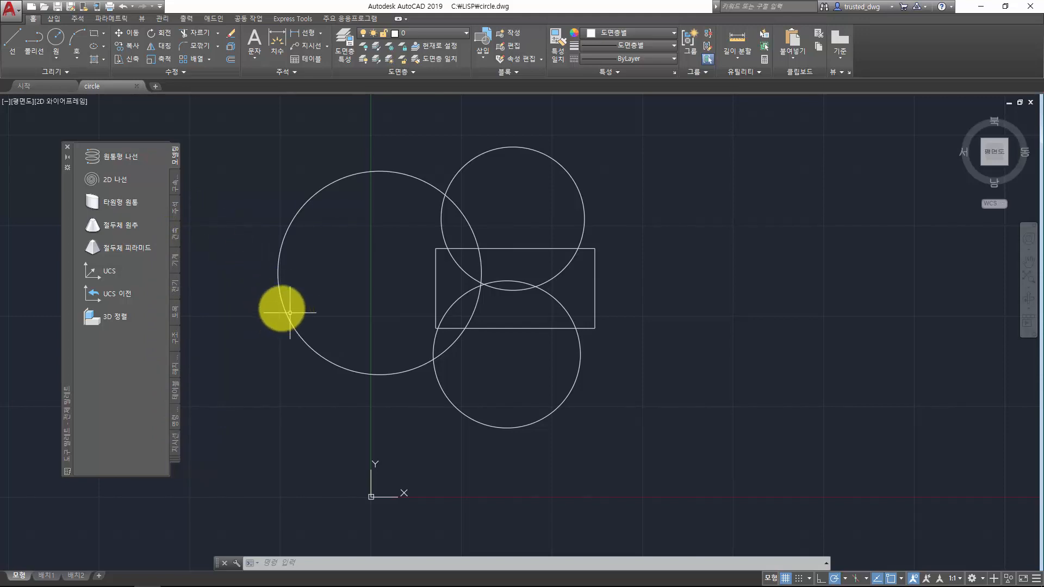
Customize the tool palettes by adding a new palette between 모델링 and 구속조건, and select it.
right_click(129, 370)
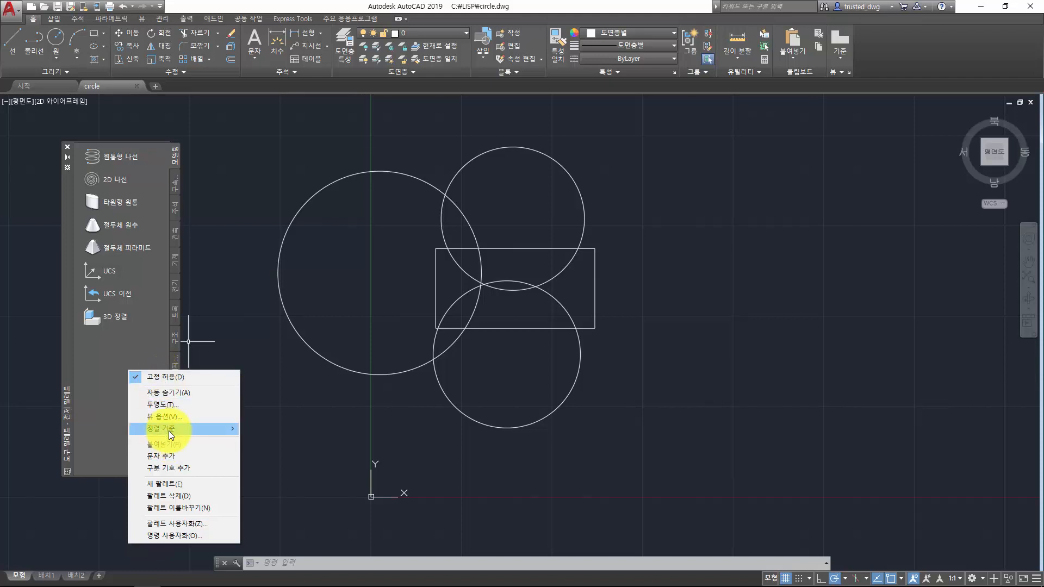
click(151, 524)
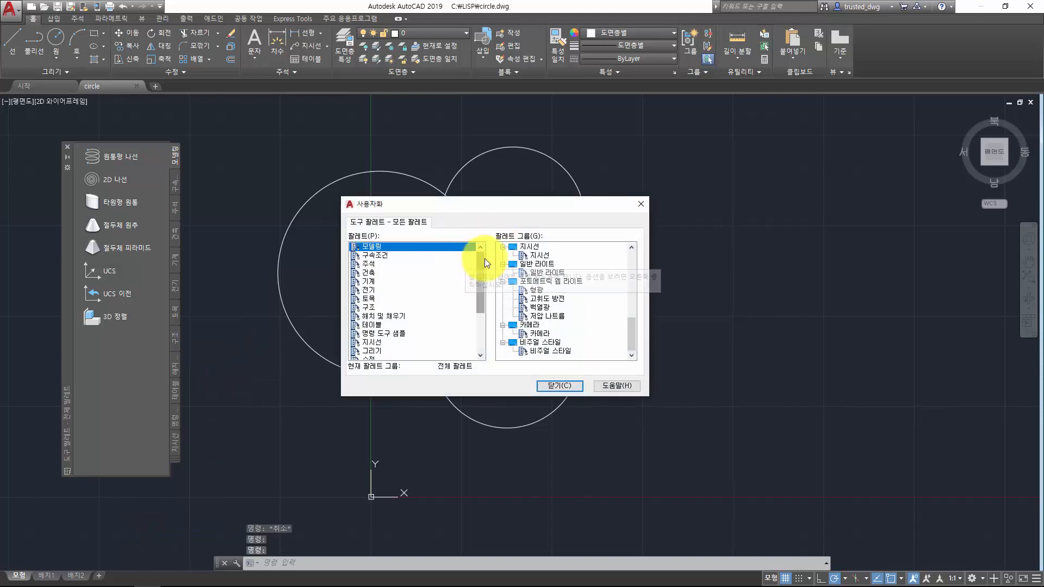
scroll(594, 279, up, 10)
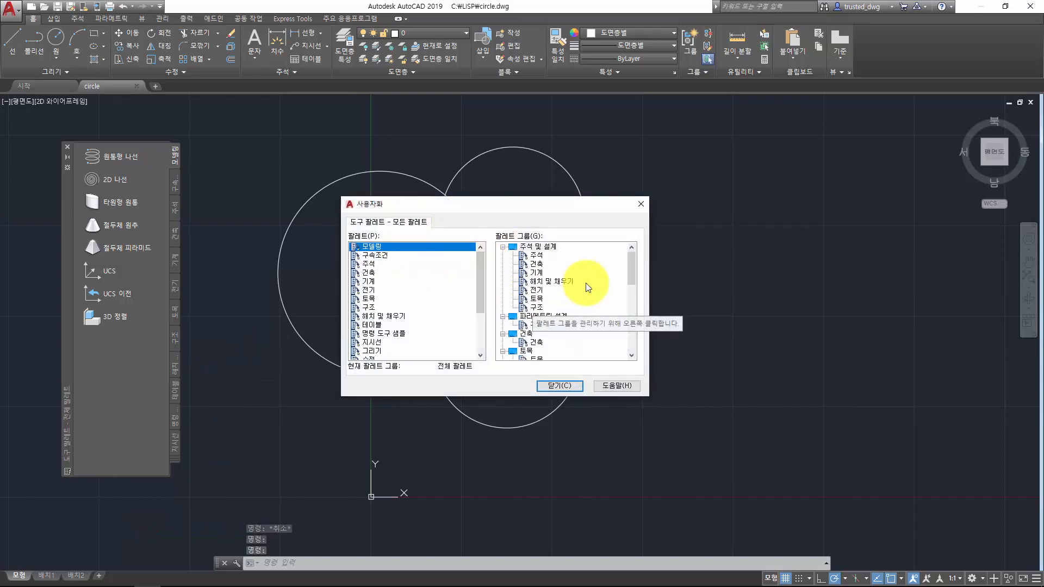
click(428, 264)
click(428, 256)
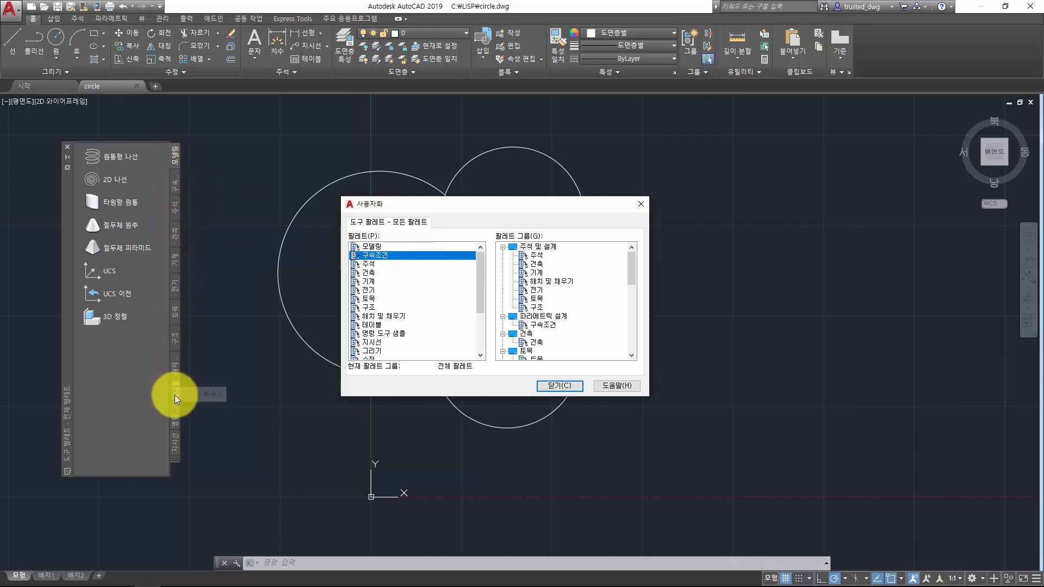
right_click(435, 256)
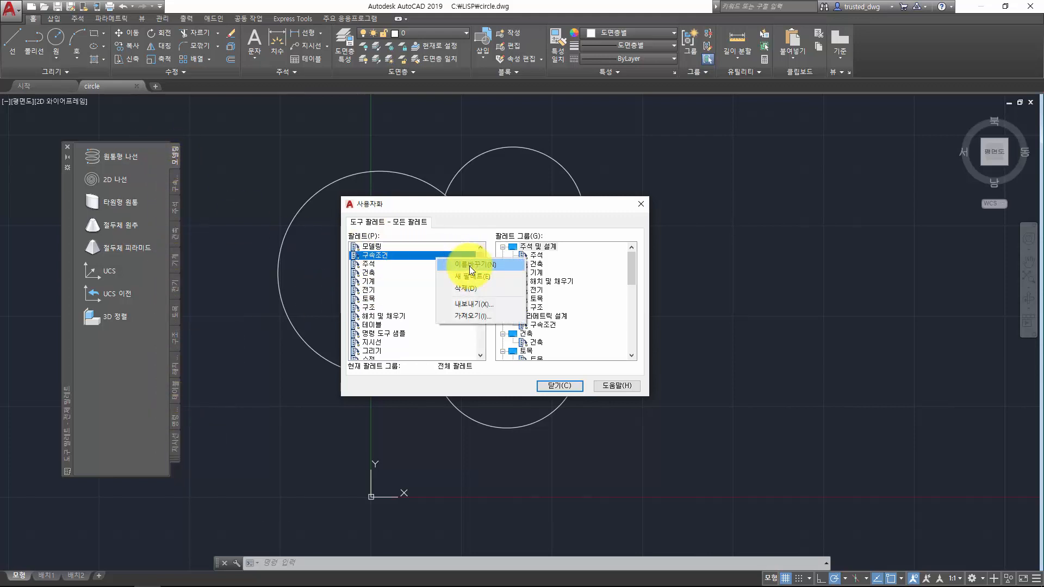
click(471, 276)
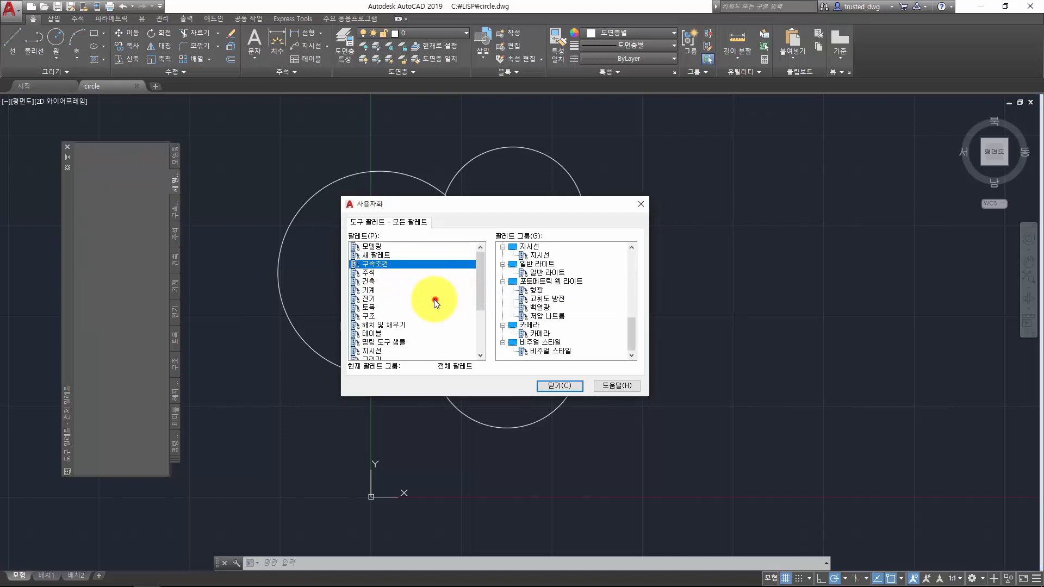
click(389, 259)
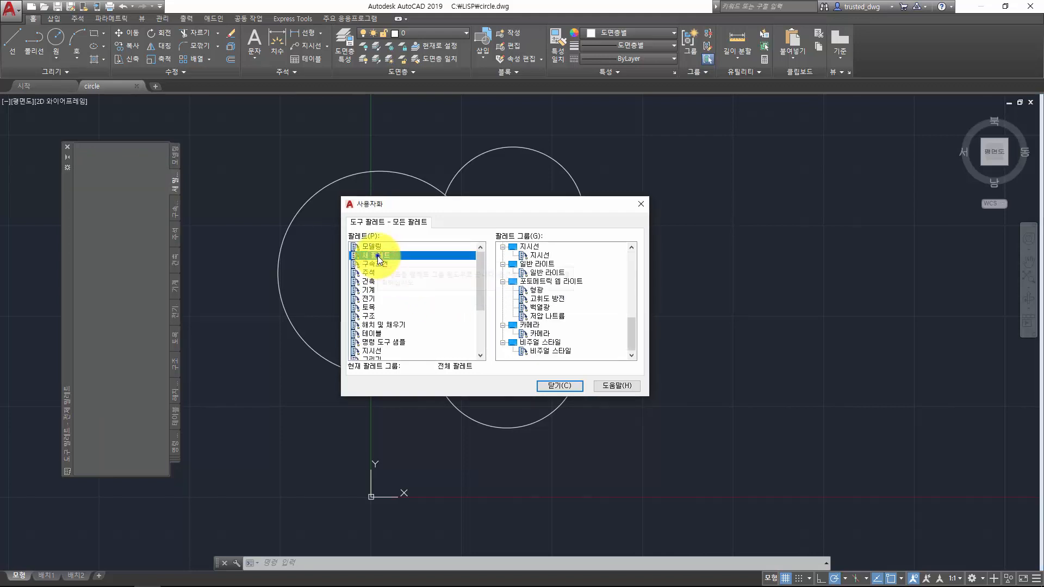
Rename the new palette between 모델링 and 구속조건 as My Blocks.
right_click(379, 260)
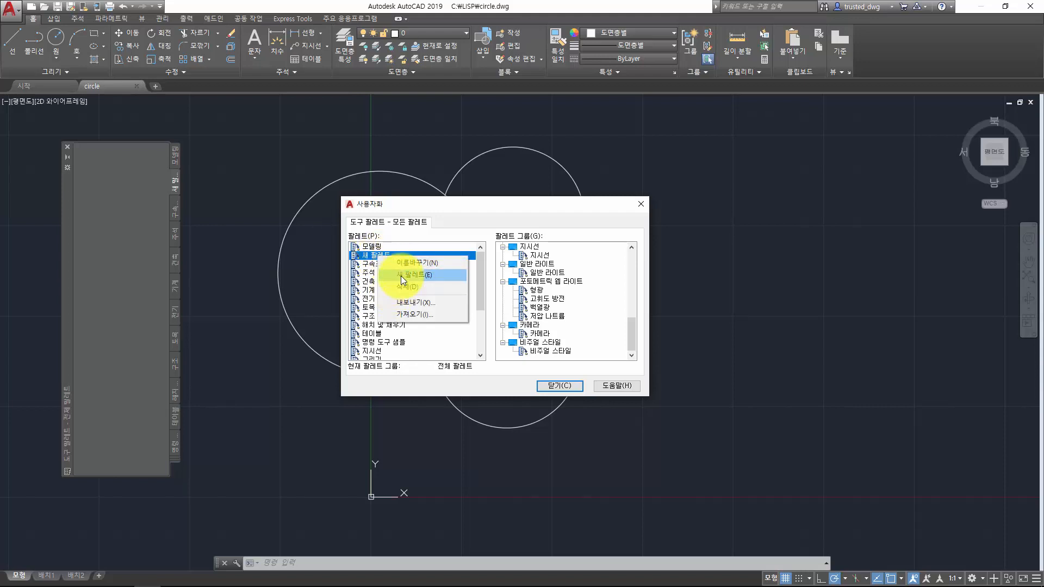
click(408, 264)
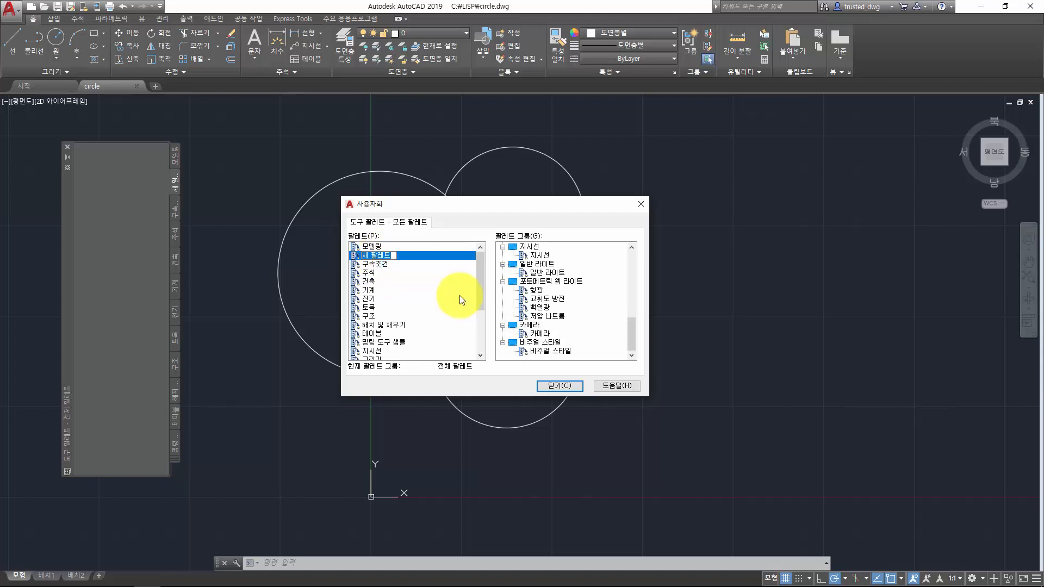
text(My Blocks)
key(Return)
Add a new palette named My function directly above My Blocks.
right_click(439, 256)
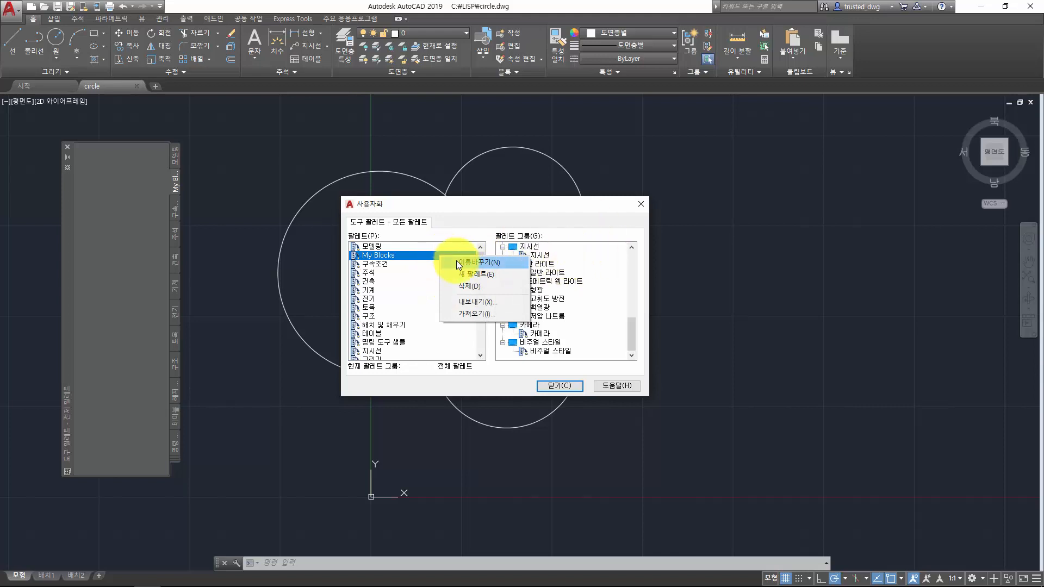
click(467, 275)
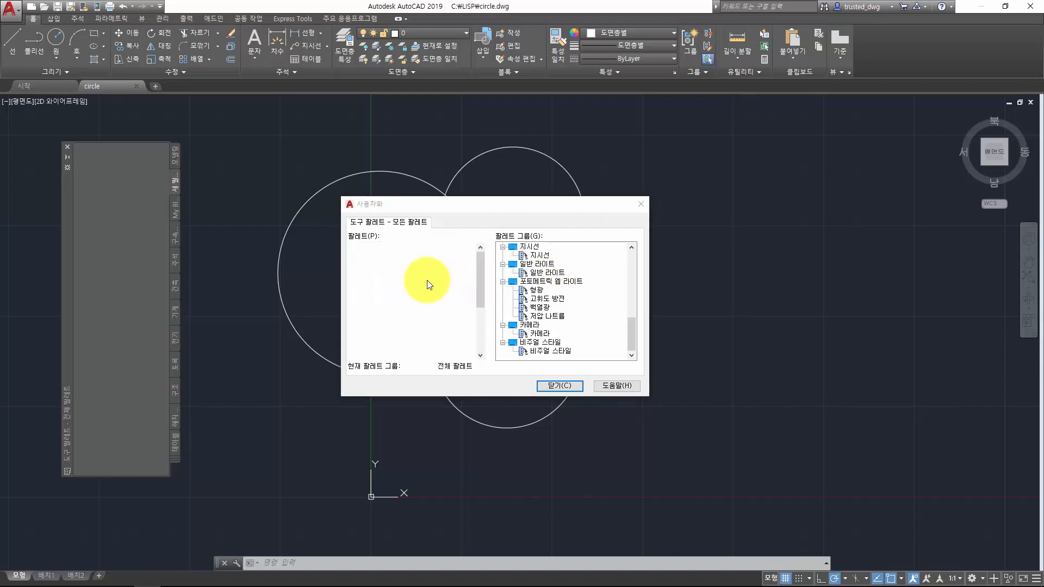
text(My)
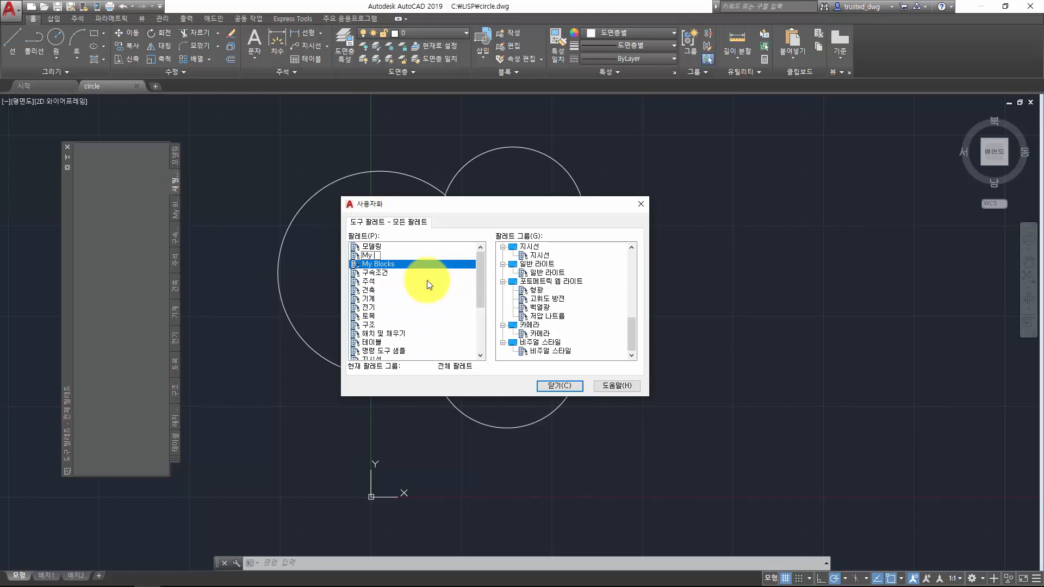
text( function)
key(Return)
Add a new palette named My Dims between My function and My Blocks.
right_click(451, 264)
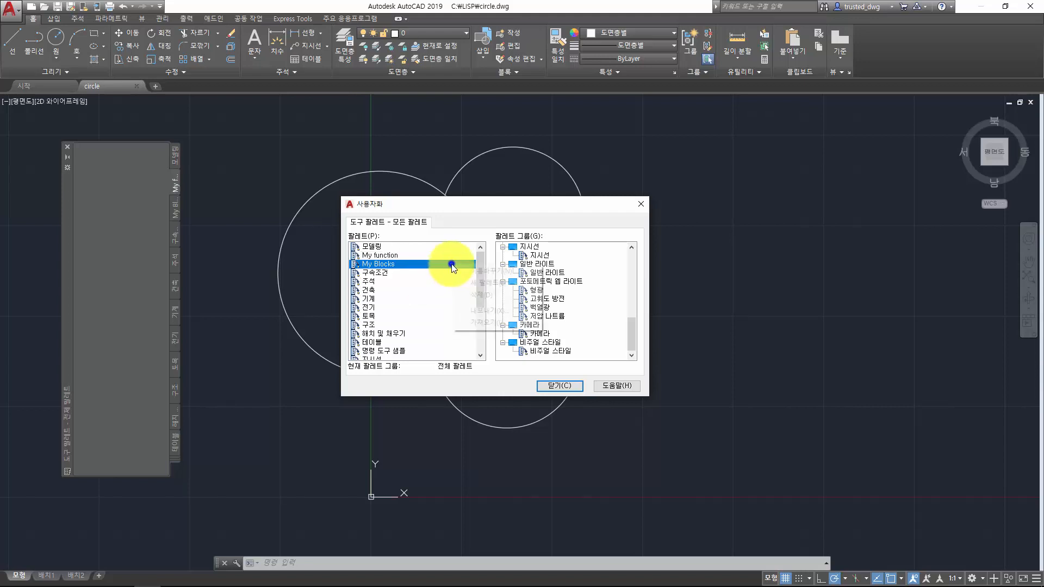
click(511, 284)
text(My )
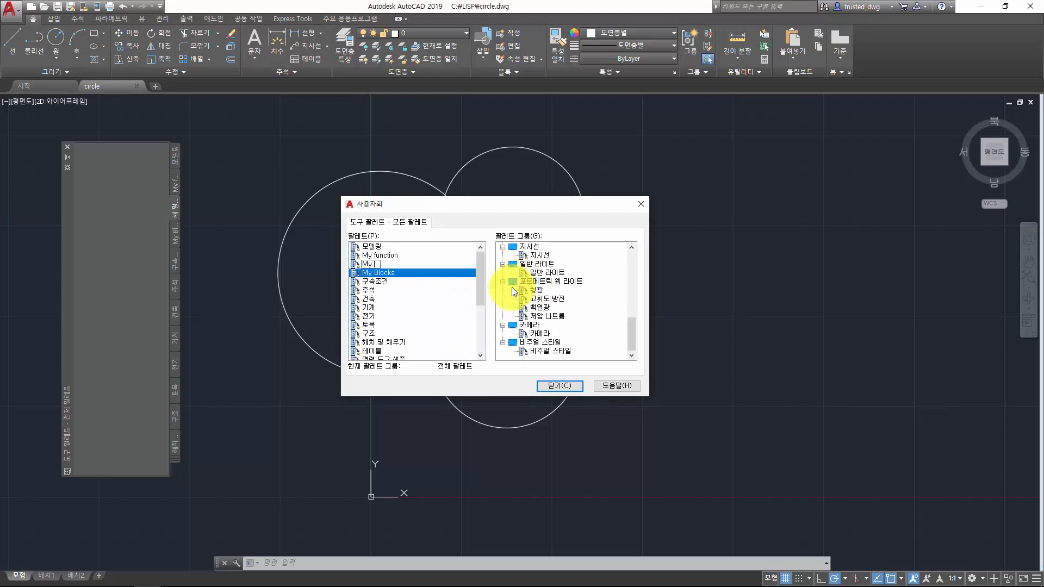
text(Dims)
key(Return)
drag(415, 265, 415, 273)
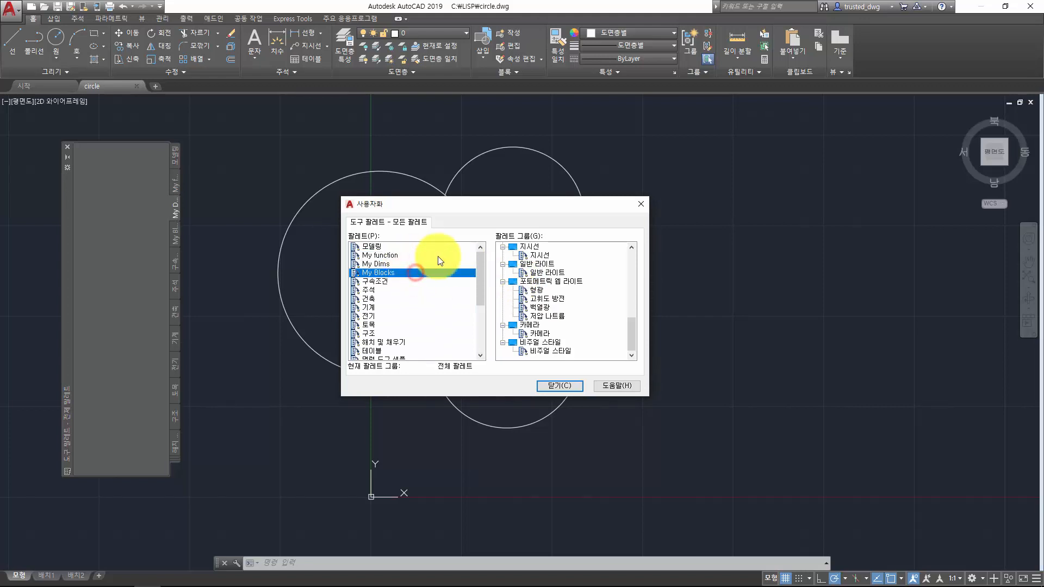
Create a new palette group at the top level, directly above the 지시선 group.
right_click(629, 248)
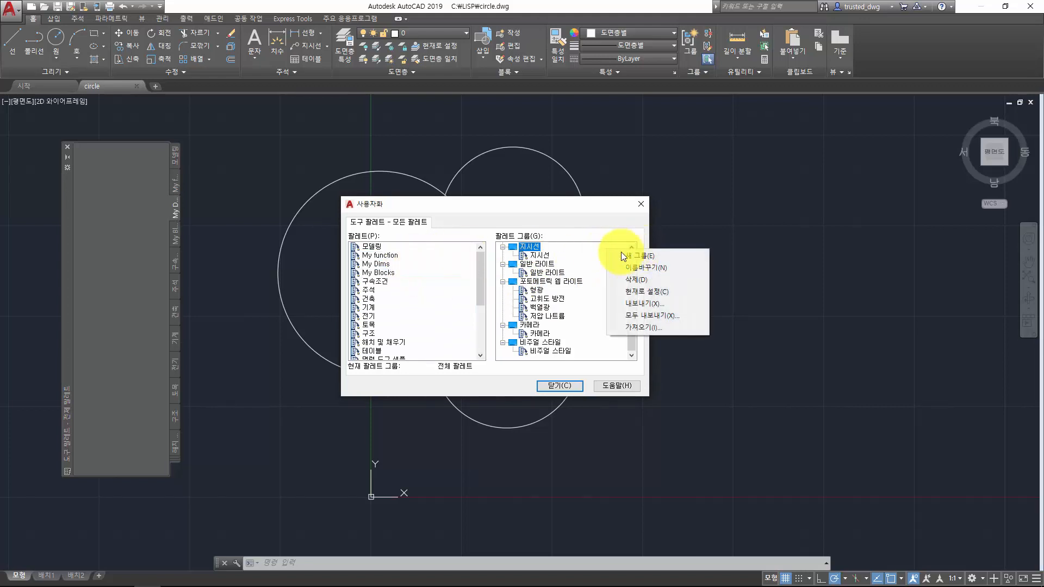
click(641, 255)
drag(546, 267, 534, 249)
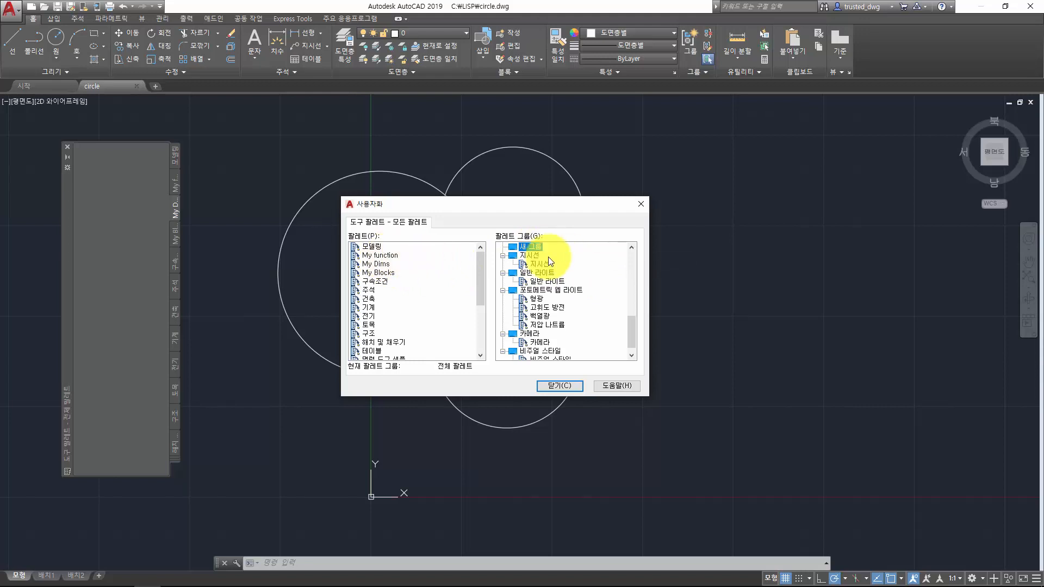
Add the three custom palettes to the new palette group, ordered My Blocks, My function, My Dims.
click(385, 255)
click(384, 265)
drag(384, 255, 532, 247)
drag(367, 276, 531, 248)
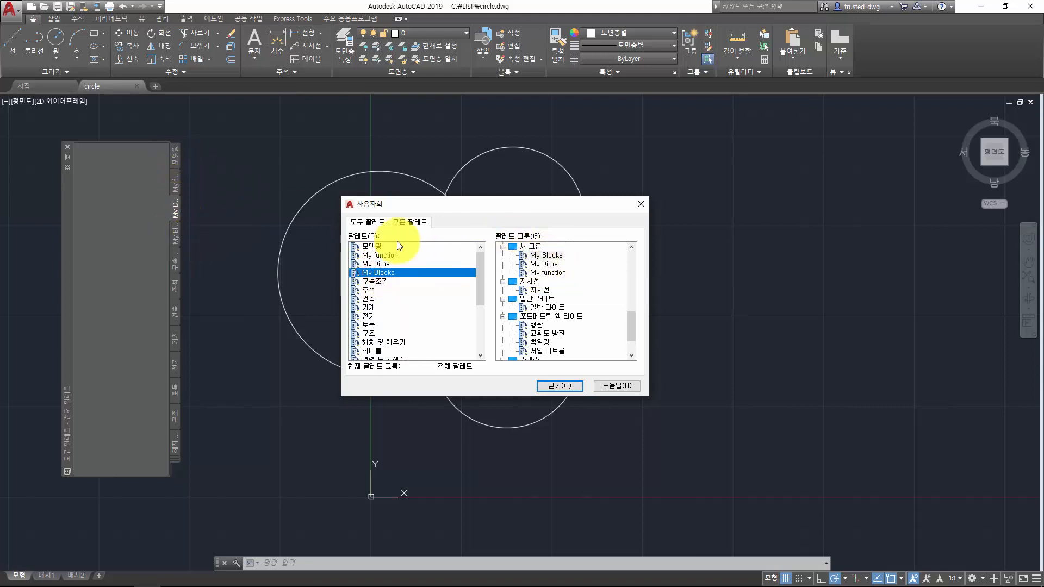
click(538, 265)
drag(552, 271, 551, 266)
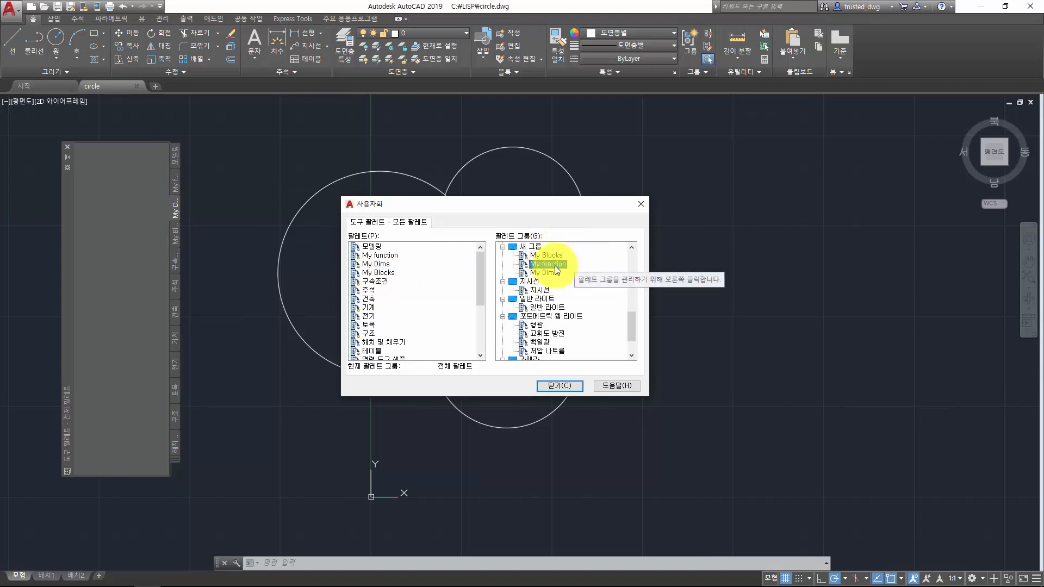
Rename the new palette group as 내 라이브러리 and close the customization dialog.
right_click(530, 246)
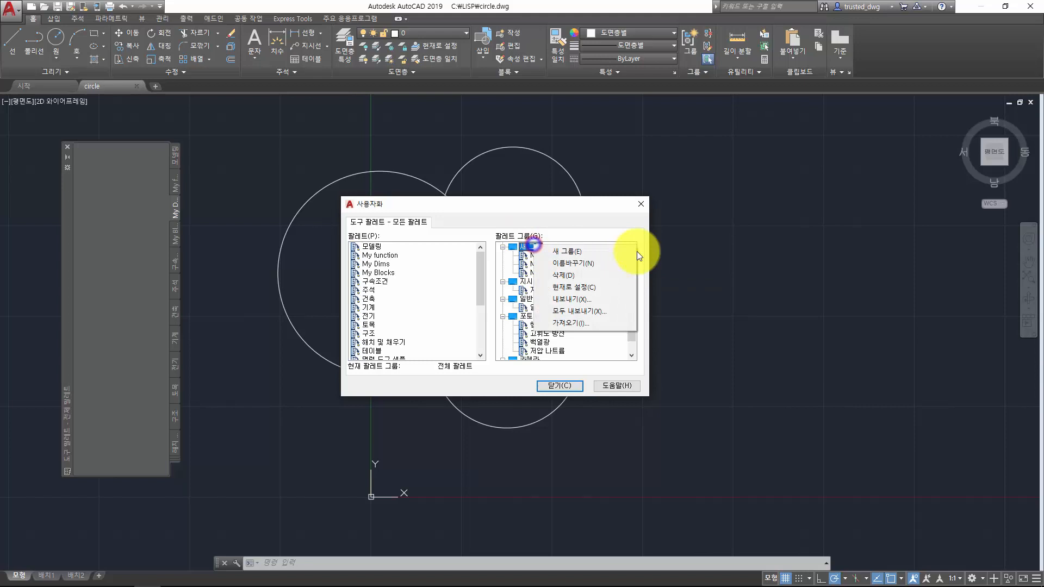
click(575, 265)
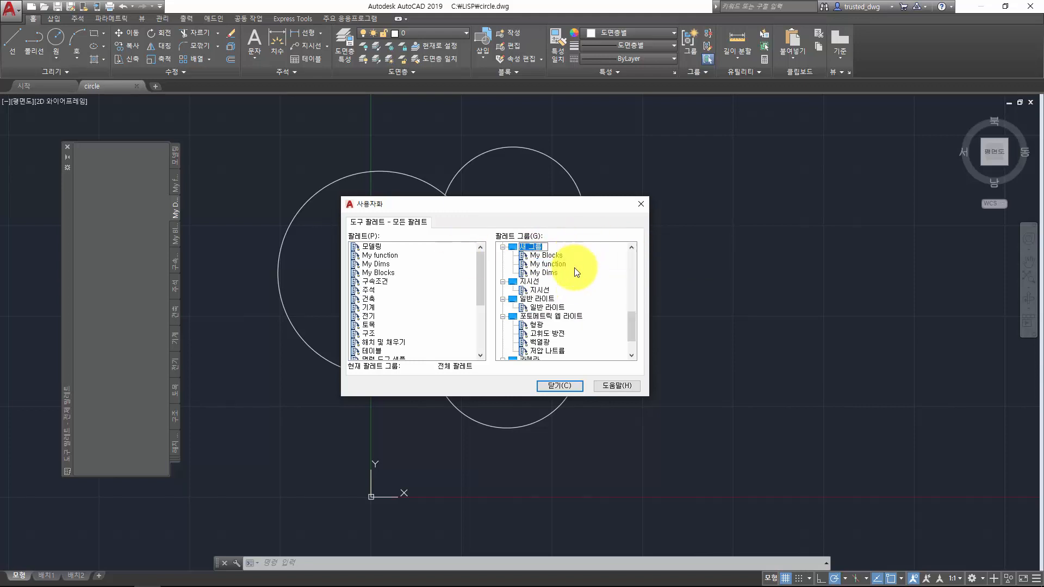
key(BackSpace)
text(내 라이브러리)
key(Return)
click(554, 386)
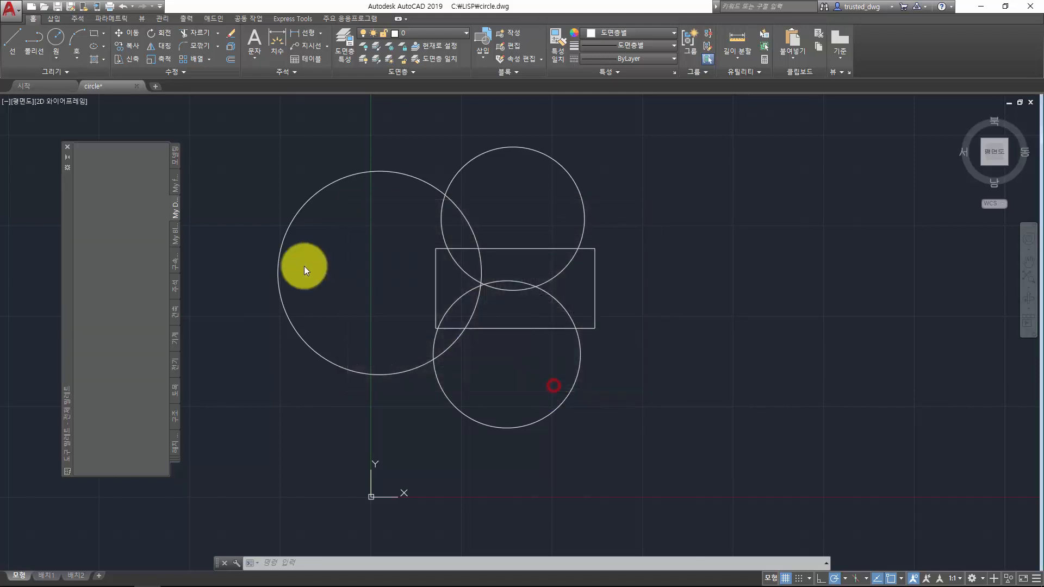
Look through the My function, My Dims and My Blocks palettes among all palettes, ending on My Blocks.
click(152, 196)
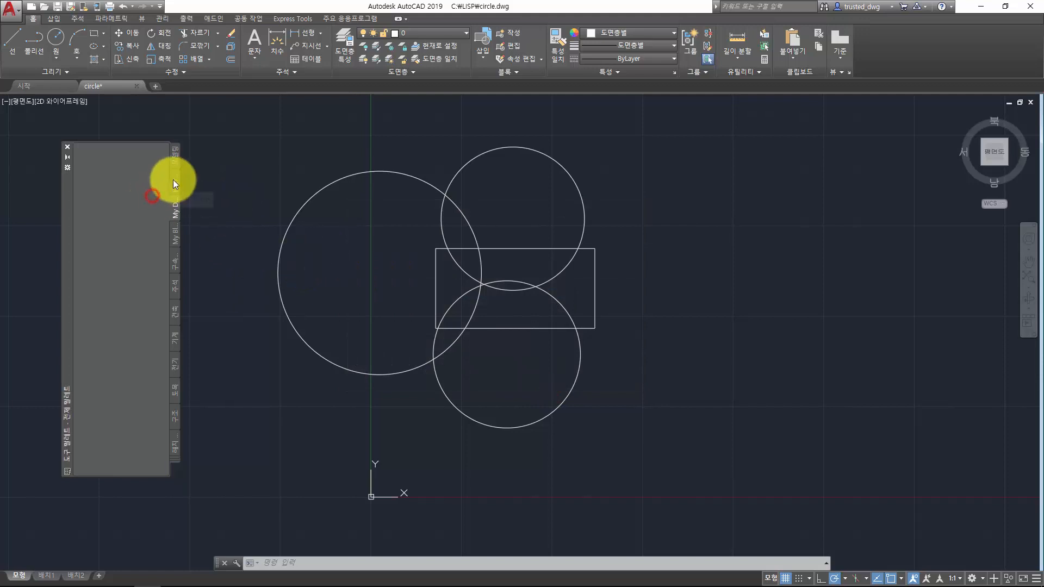
click(173, 180)
click(174, 204)
click(172, 229)
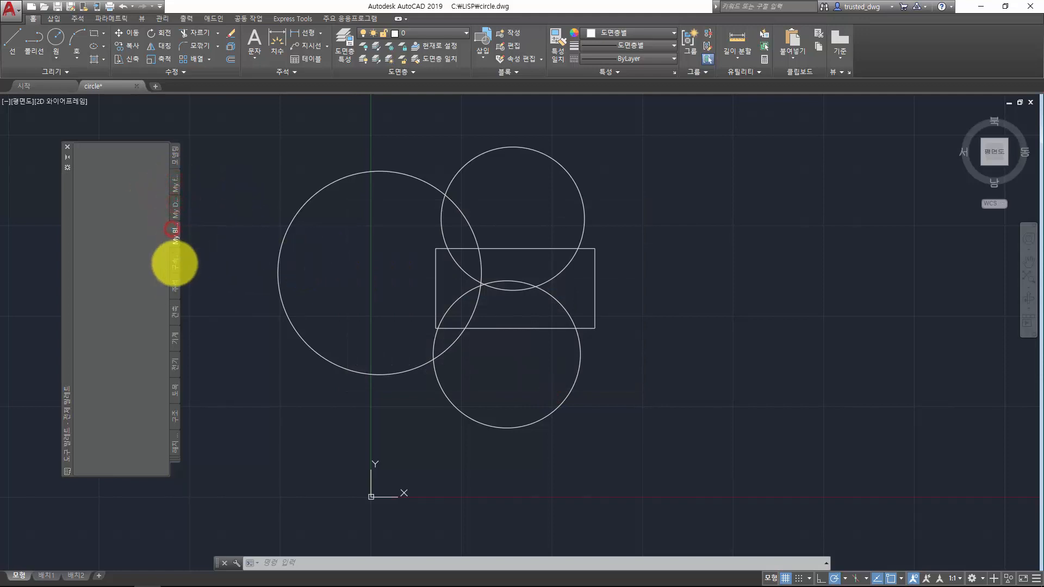
click(174, 263)
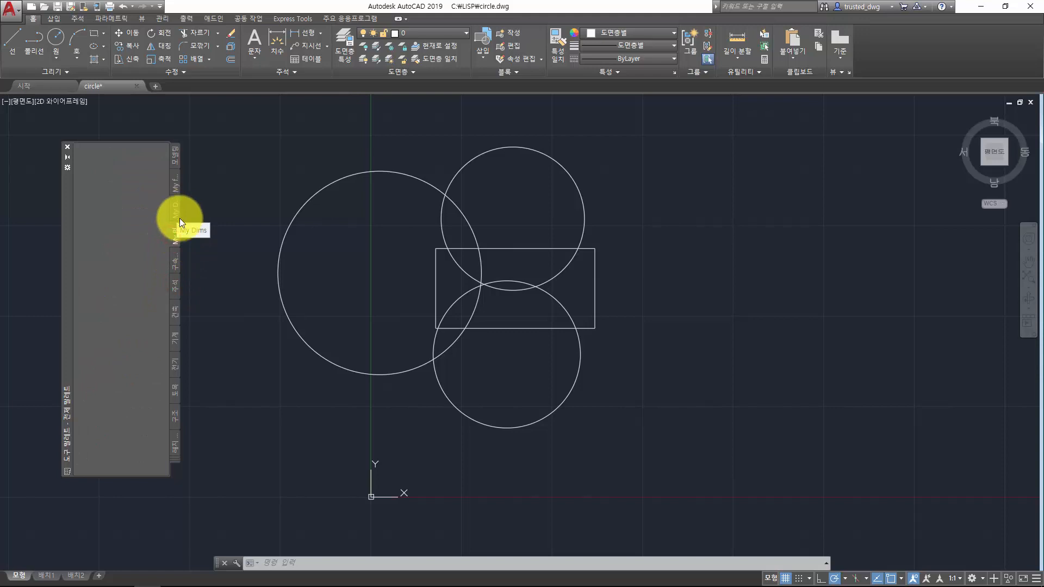
click(175, 202)
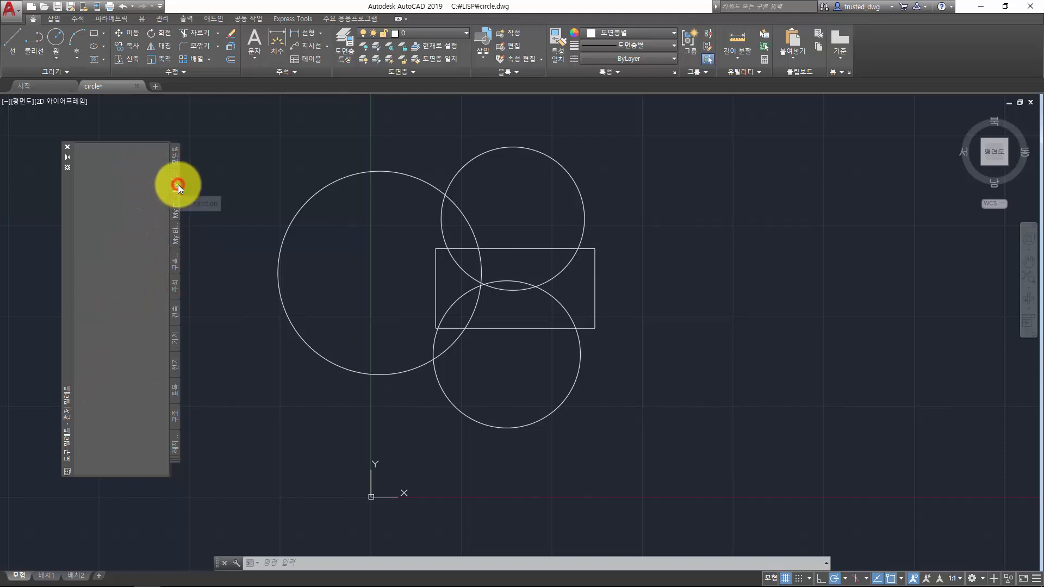
click(171, 233)
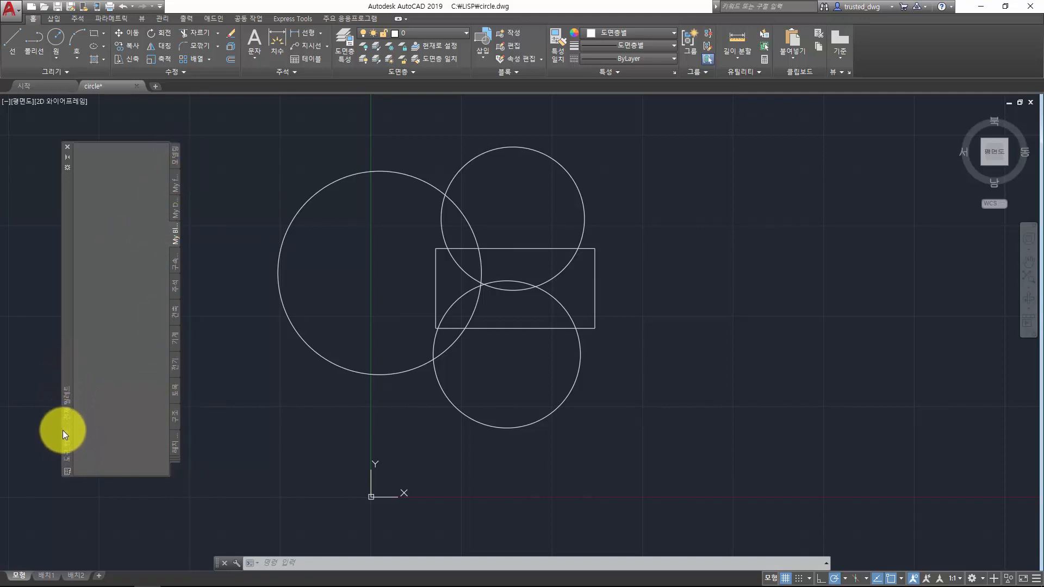
Show only the 내 라이브러리 palette group and go through its palettes, ending on My Blocks.
right_click(67, 365)
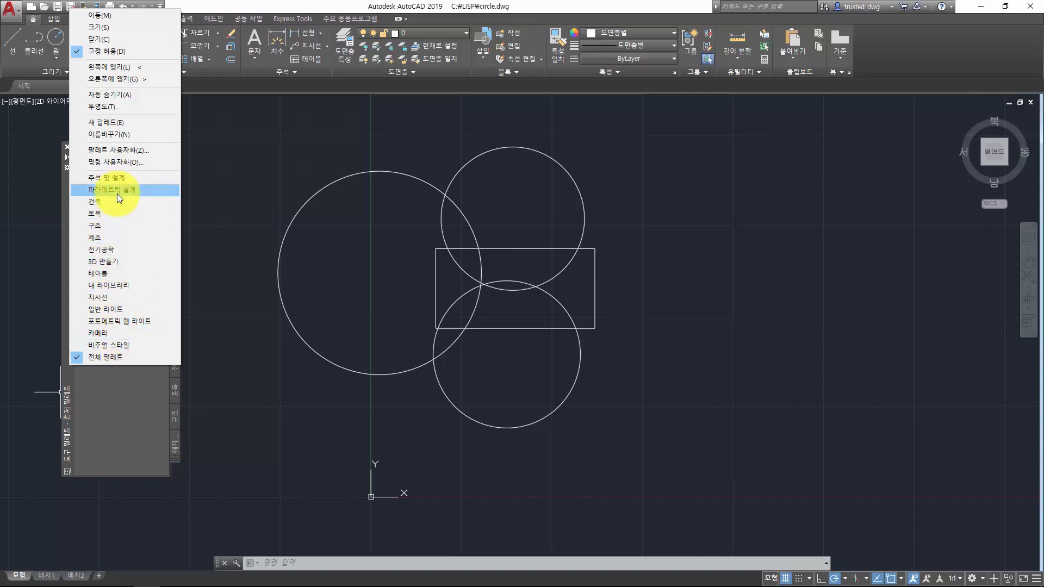
click(120, 283)
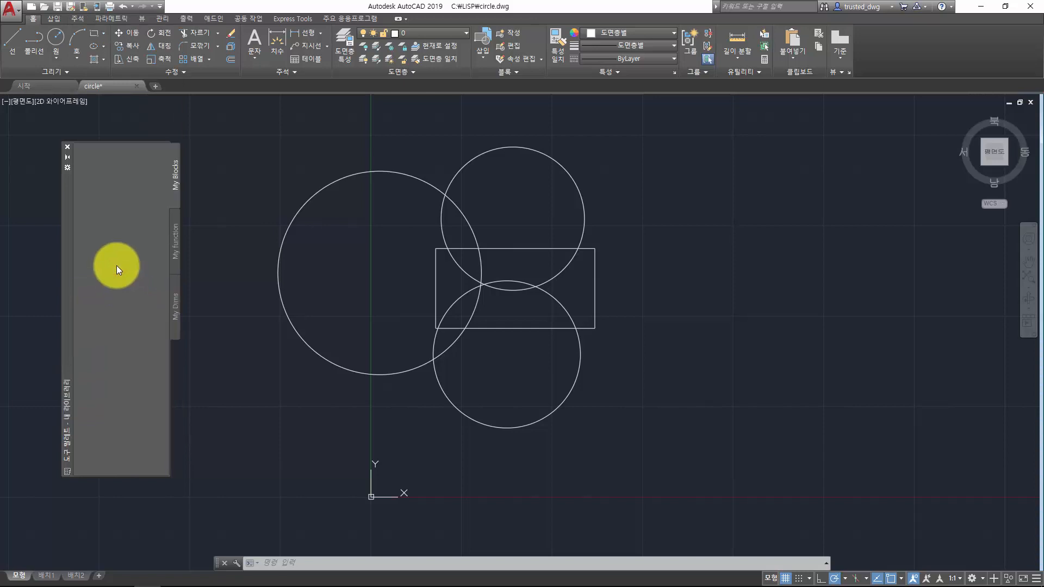
click(178, 237)
click(168, 298)
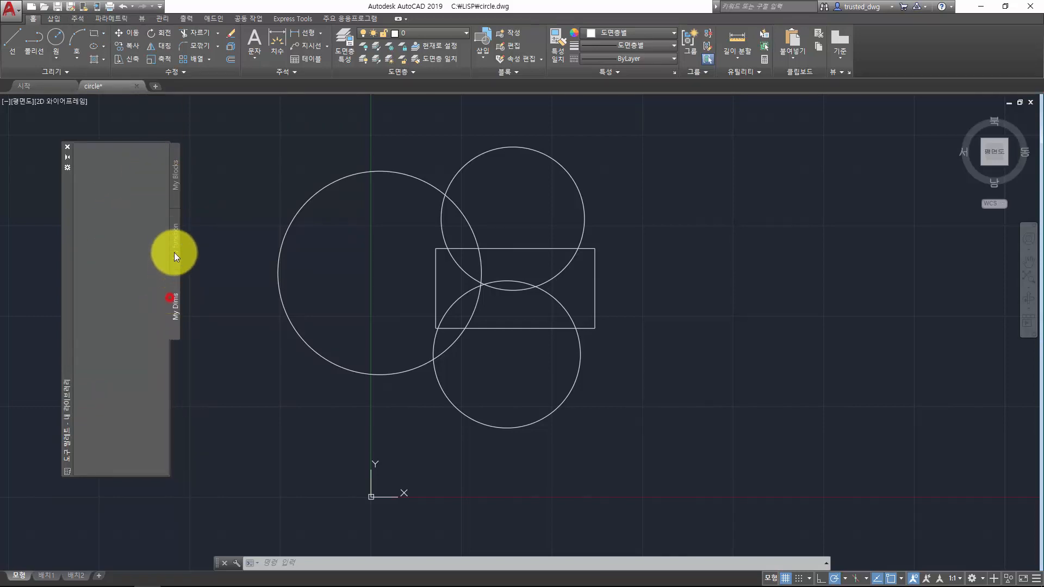
click(173, 249)
click(174, 186)
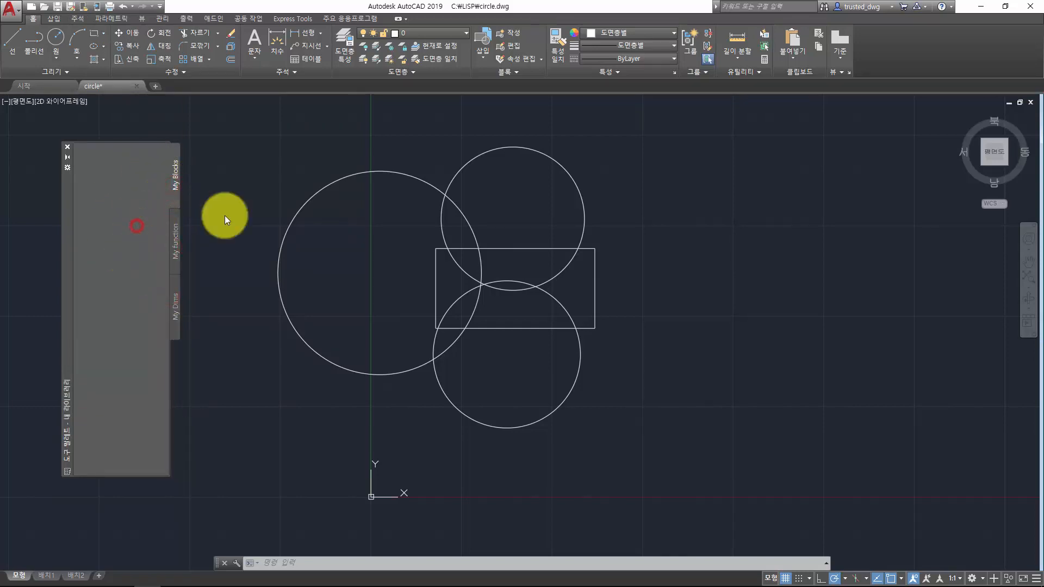
Add the circle and rec block from the drawing to the My Blocks palette as a tool.
click(527, 184)
click(450, 266)
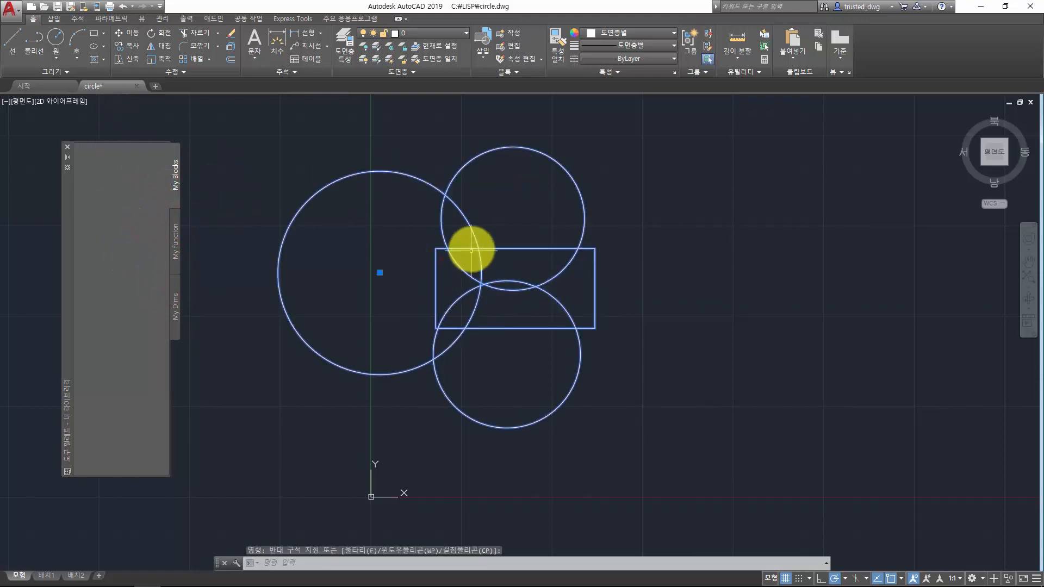
drag(471, 250, 136, 166)
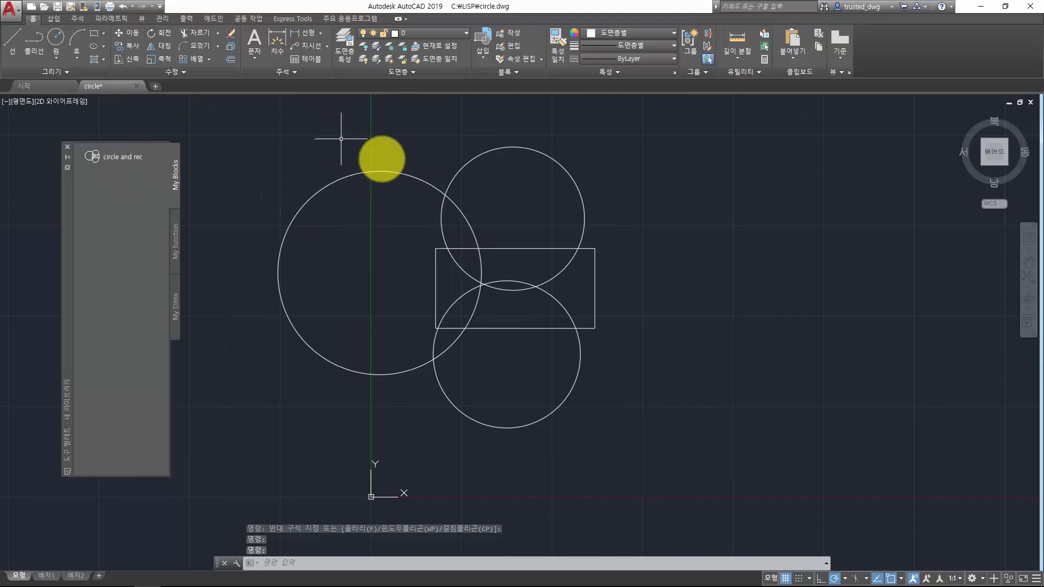
Create a new drawing and insert the circle and rec block from the My Blocks palette near the origin.
click(155, 86)
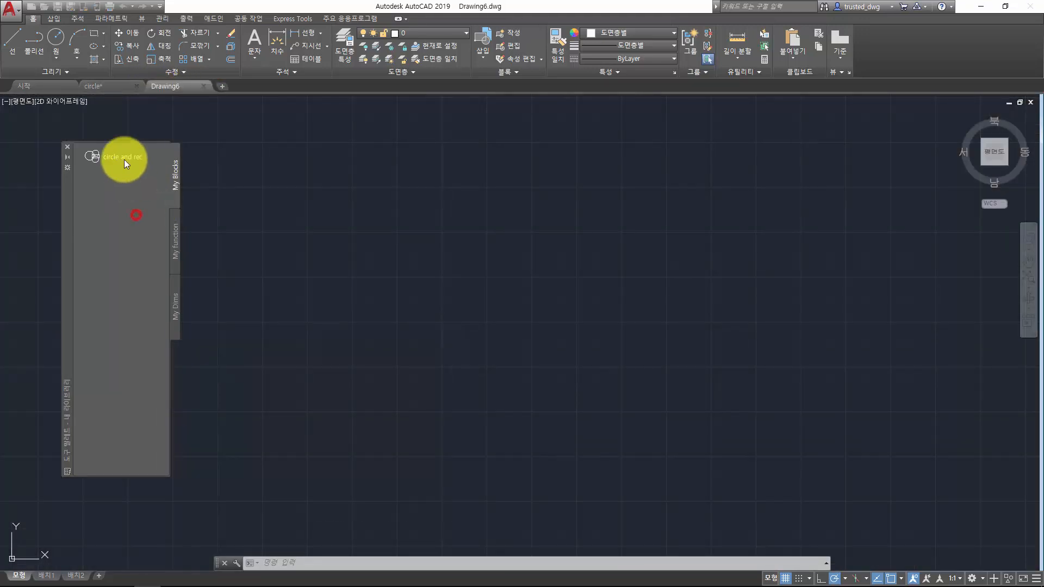
click(123, 159)
click(656, 243)
scroll(429, 330, down, 10)
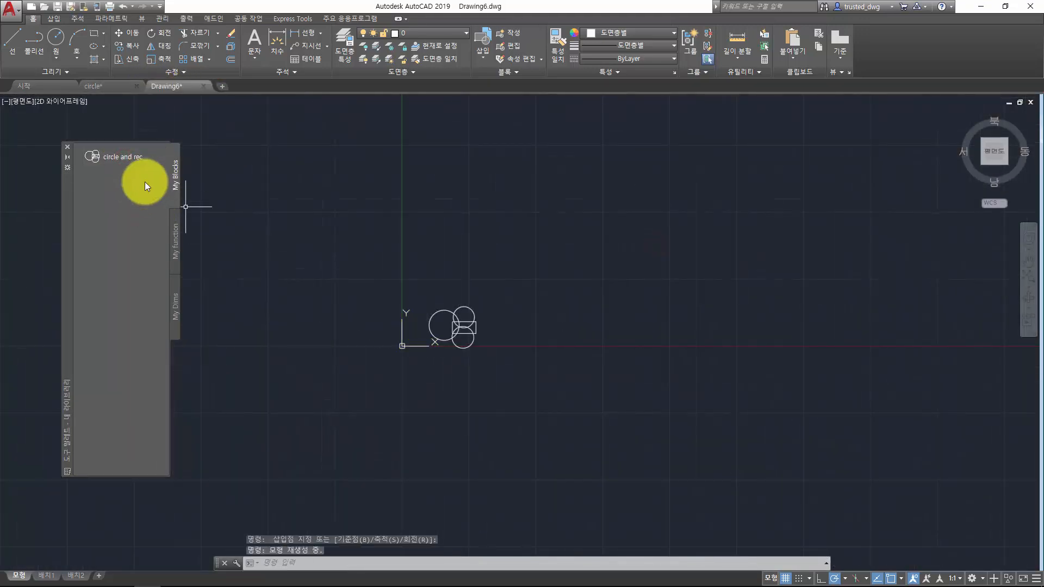
Insert two more circle and rec blocks, one to the upper right and one to the upper left of the first.
click(129, 158)
click(598, 238)
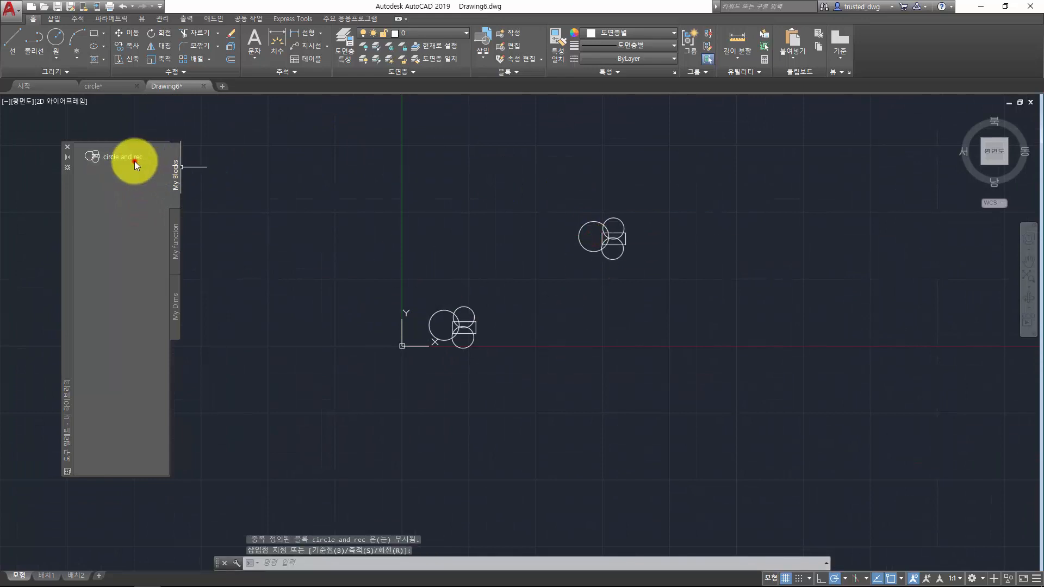
click(338, 213)
click(299, 273)
click(112, 158)
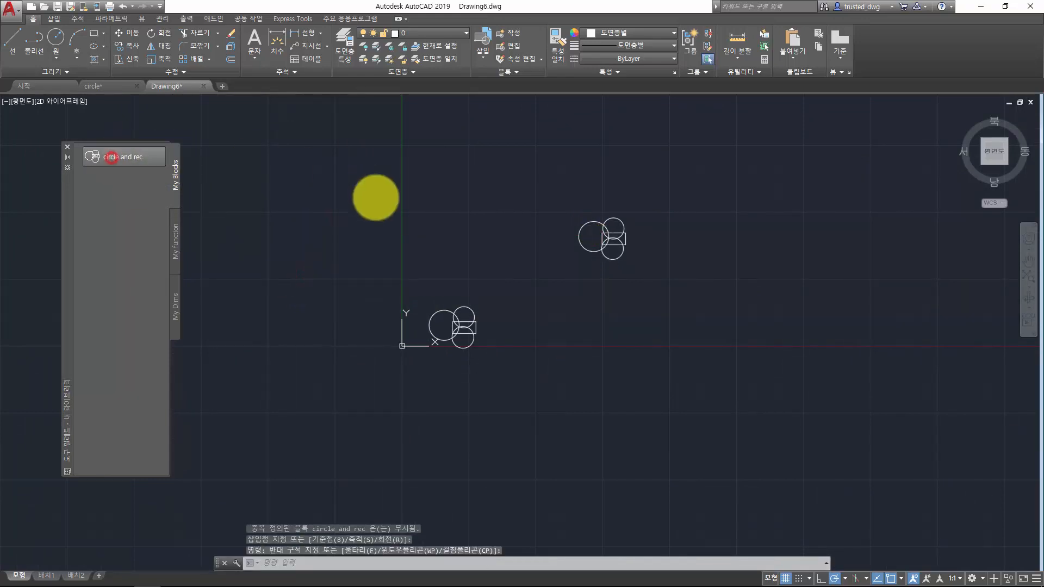
click(359, 214)
scroll(278, 219, up, 4)
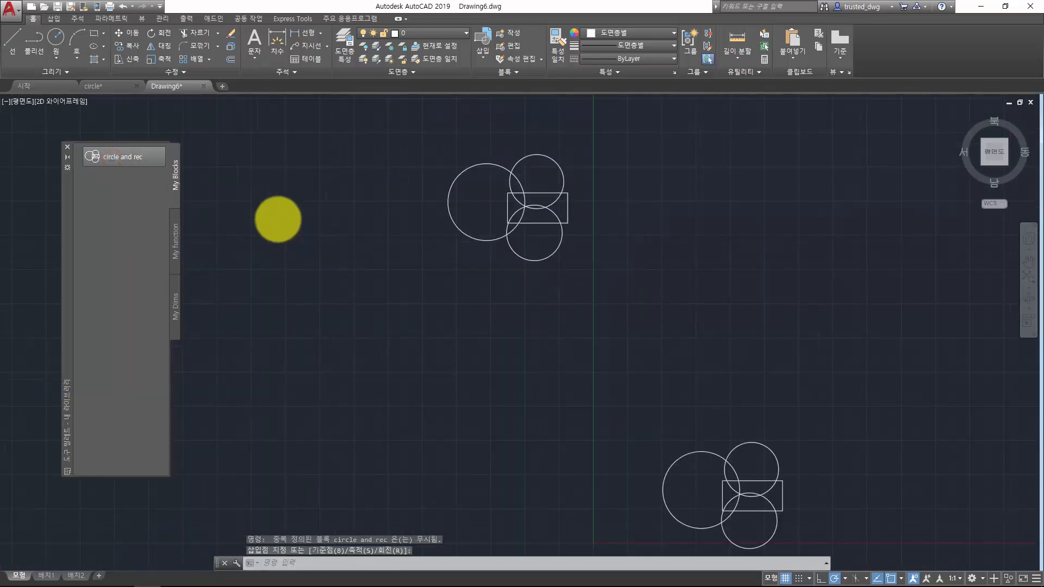
scroll(278, 219, down, 2)
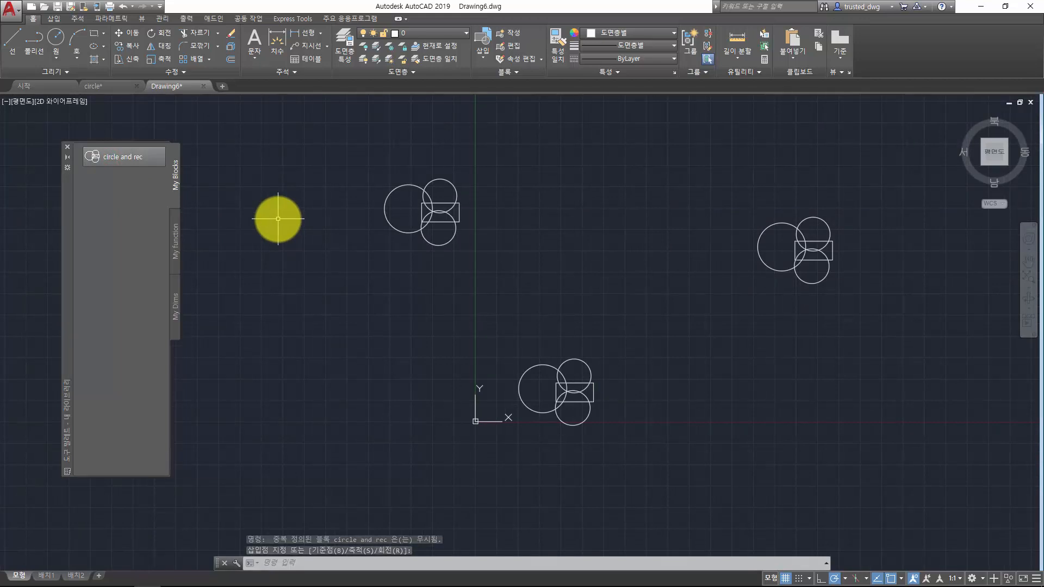
Review the properties of the circle and rec tool and set its explode option (분해) to 예.
right_click(122, 159)
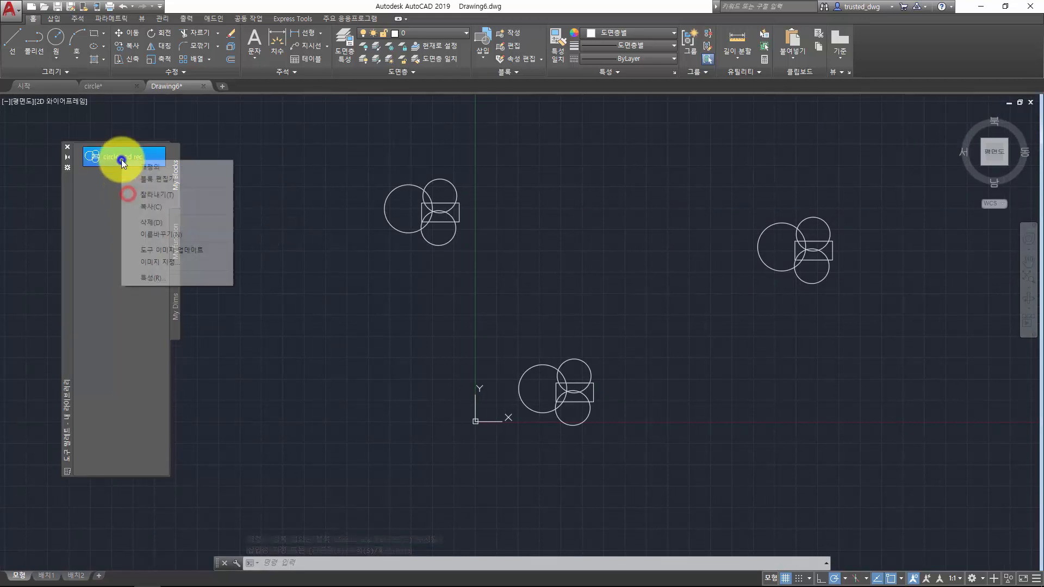
click(165, 279)
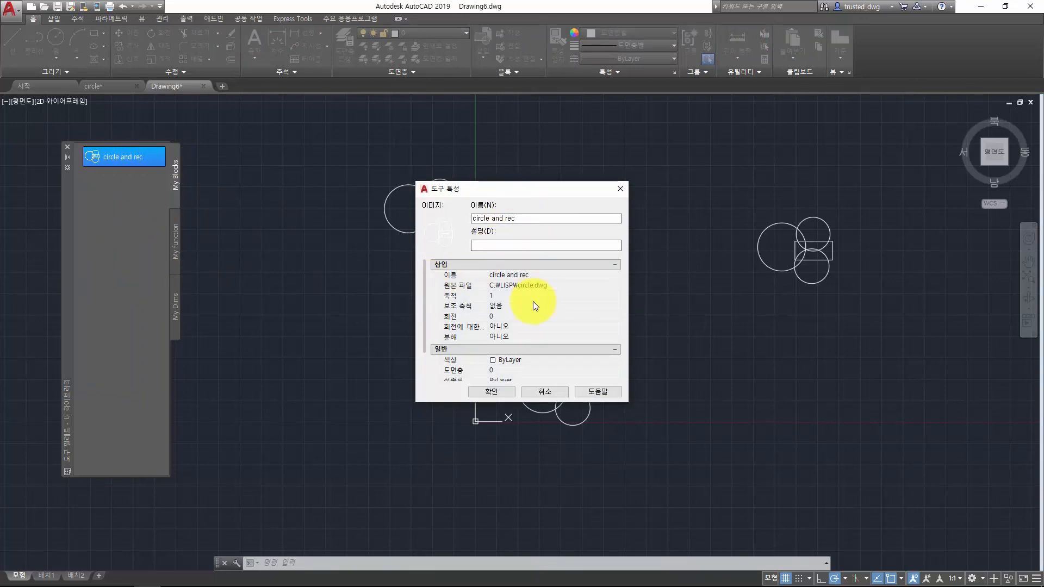
scroll(533, 301, down, 2)
scroll(479, 308, up, 2)
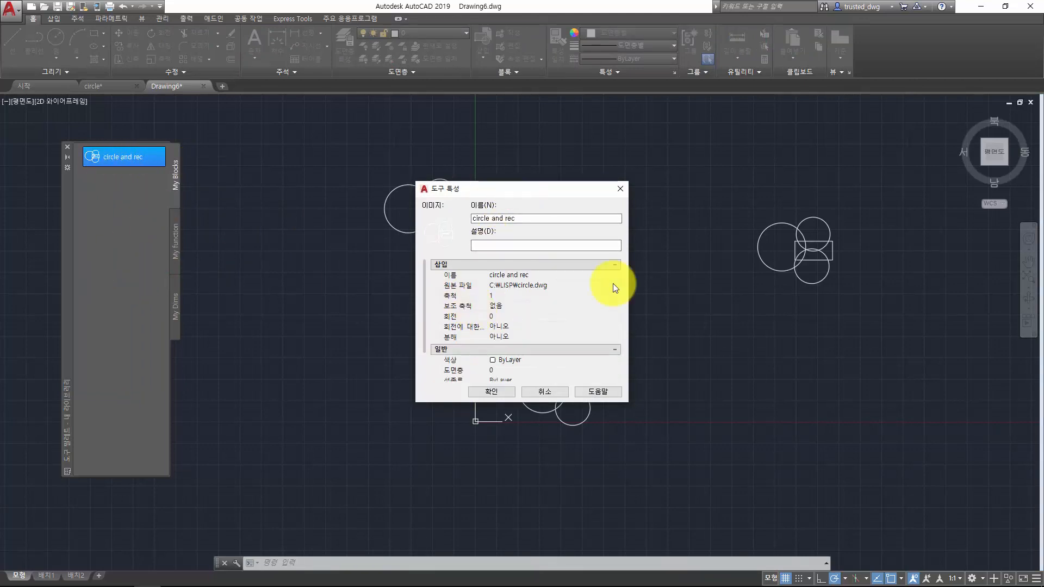
scroll(490, 313, down, 2)
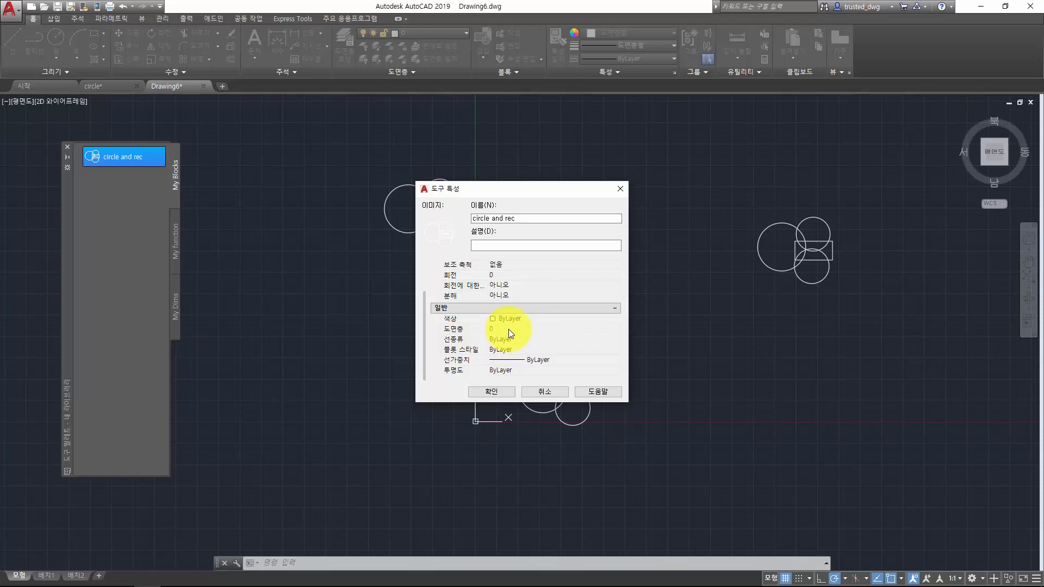
scroll(454, 338, up, 2)
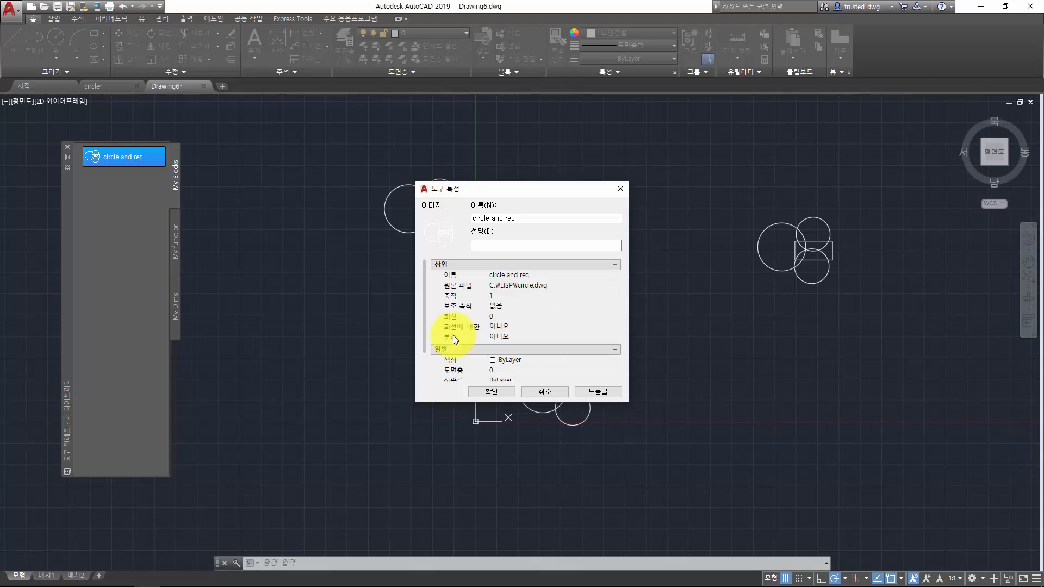
click(514, 337)
click(508, 347)
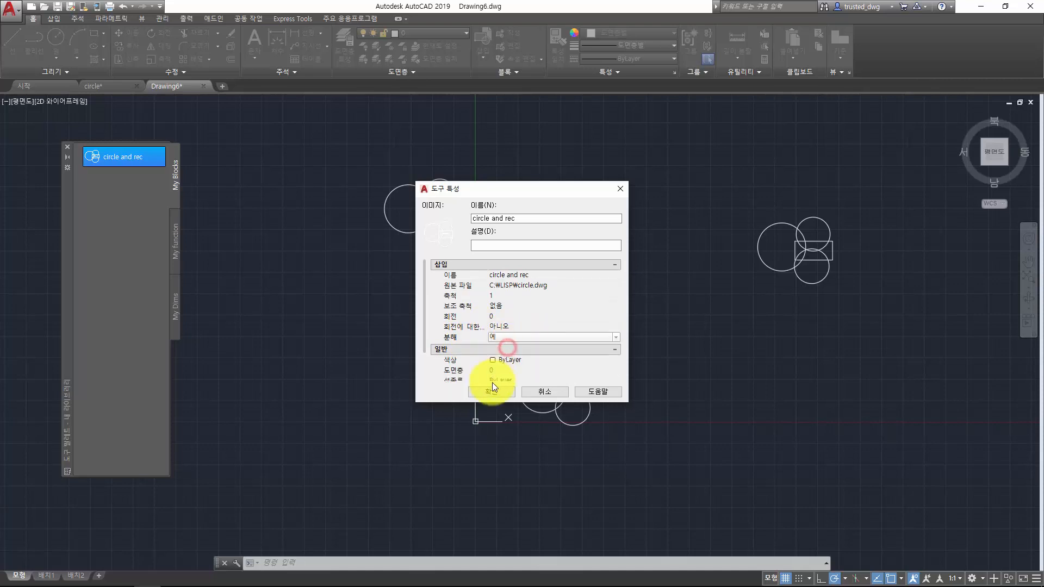
click(482, 390)
Insert the circle and rec tool between the two upper blocks and select all of its objects to check them.
click(123, 157)
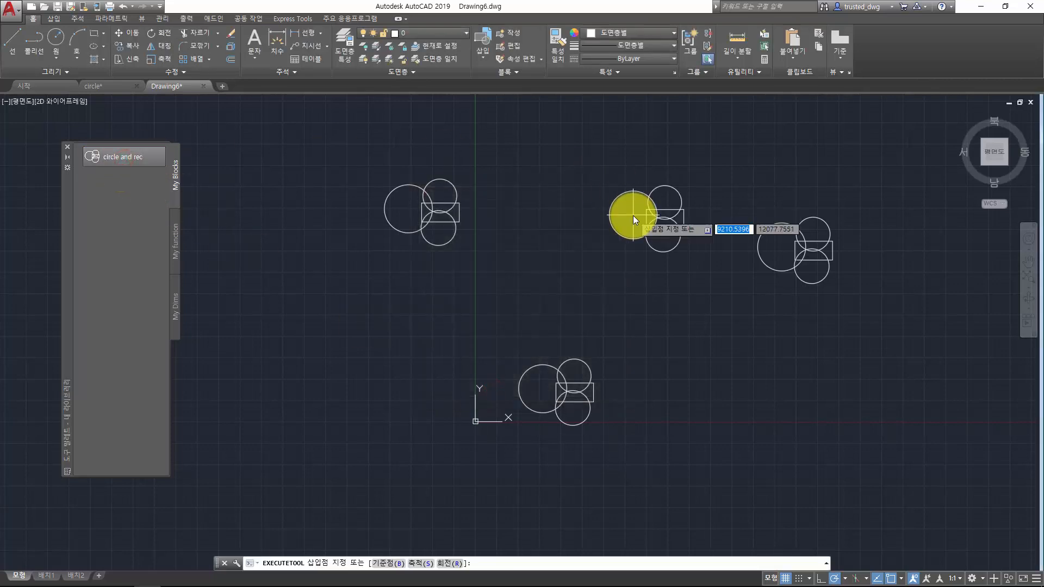
click(633, 215)
click(676, 257)
click(603, 179)
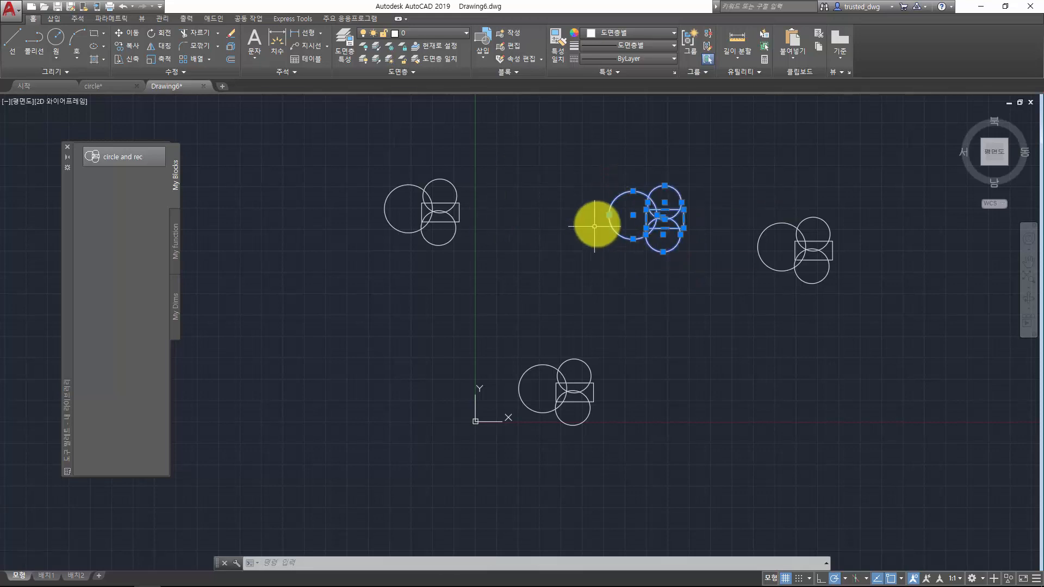
Set the circle and rec tool's explode option (분해) to 아니오, review its source file setting, and clear the selection.
right_click(159, 161)
click(163, 278)
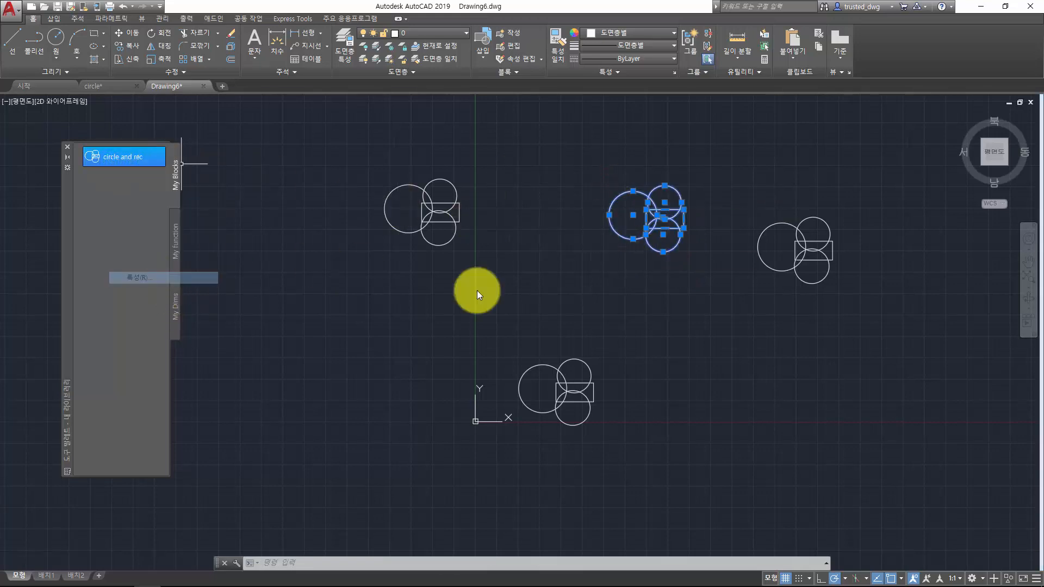
click(500, 336)
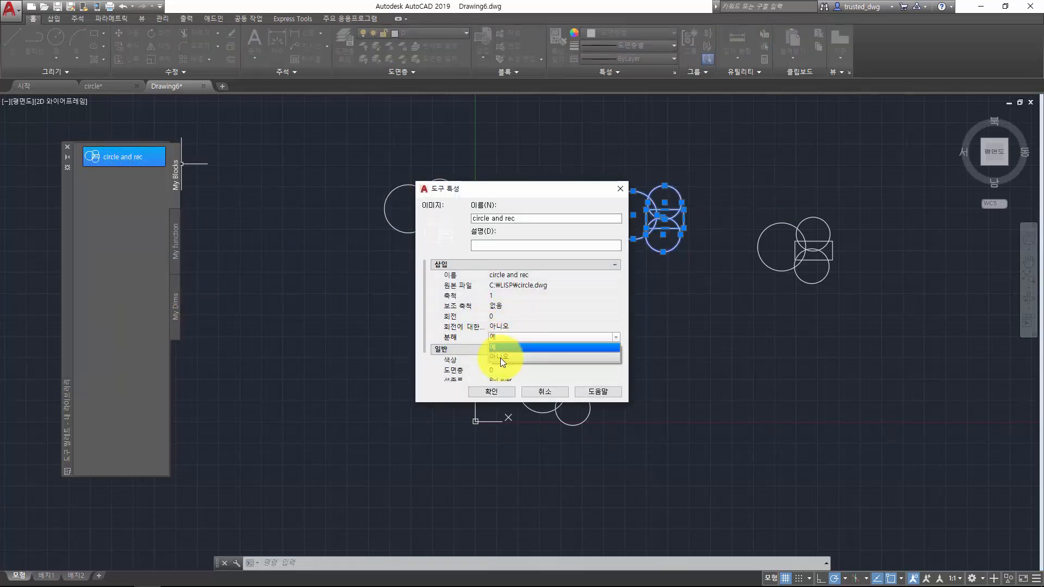
click(500, 358)
click(471, 327)
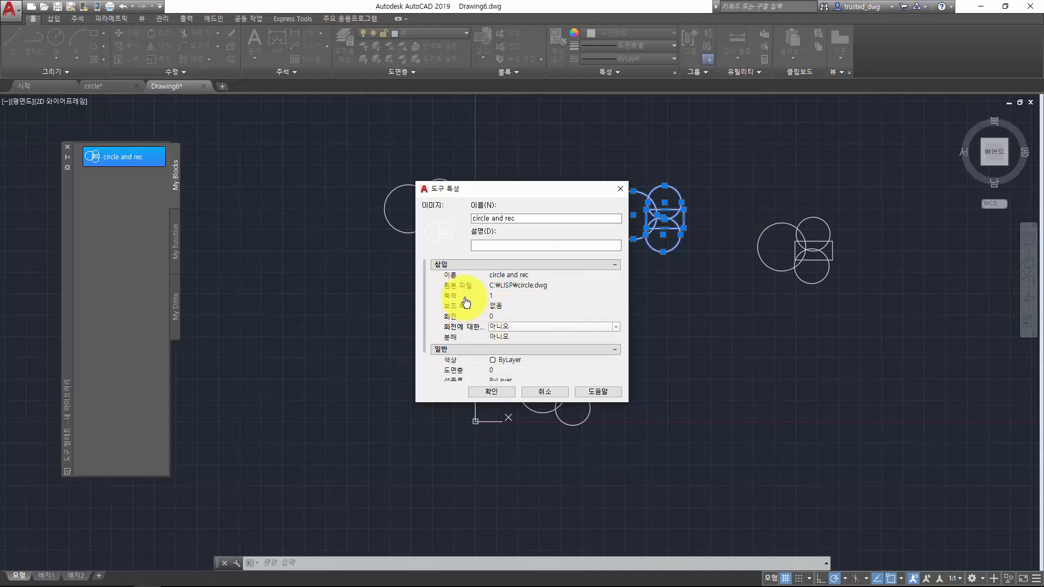
click(518, 286)
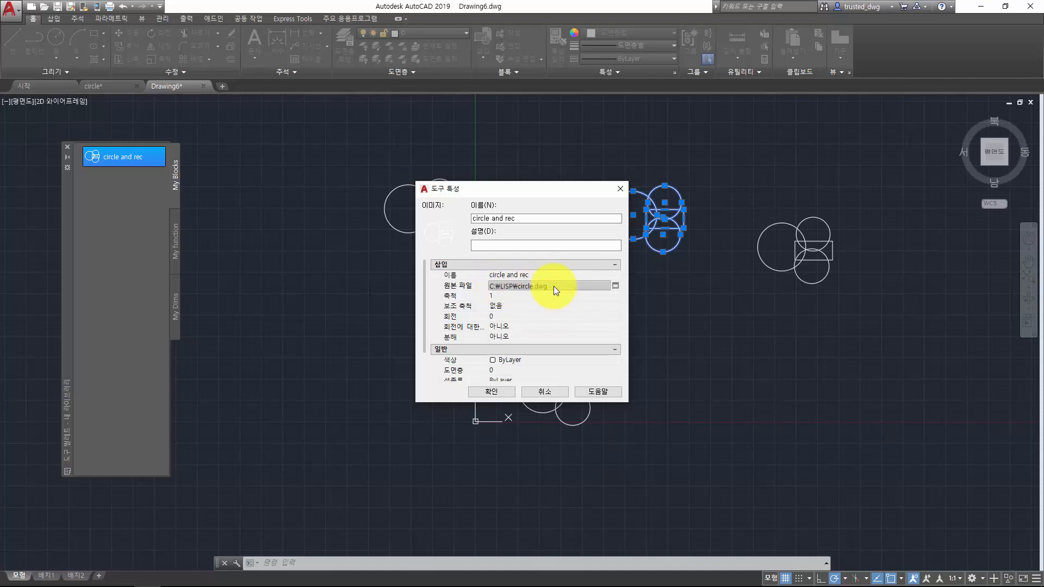
click(511, 391)
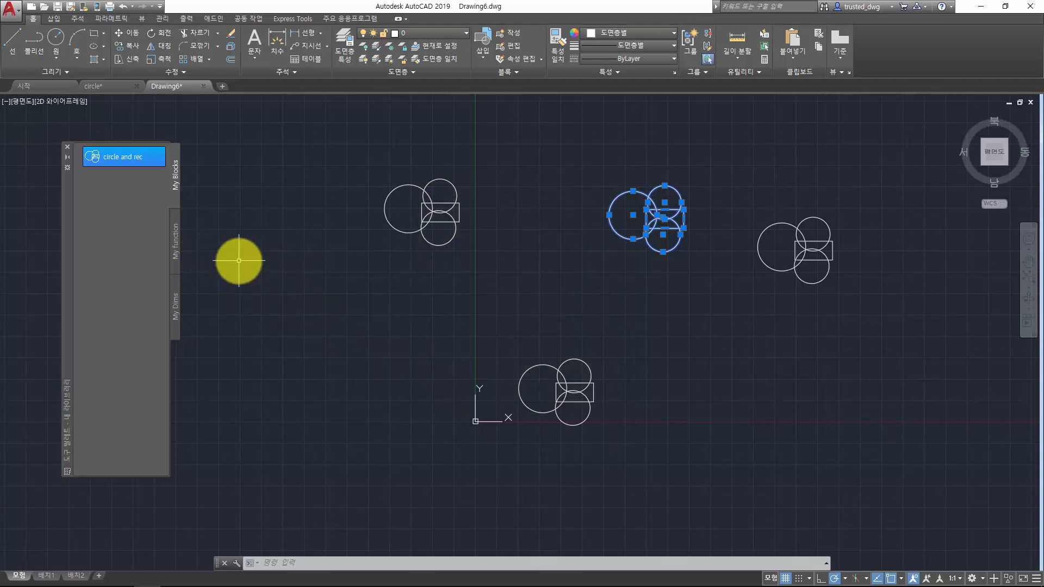
key(Escape)
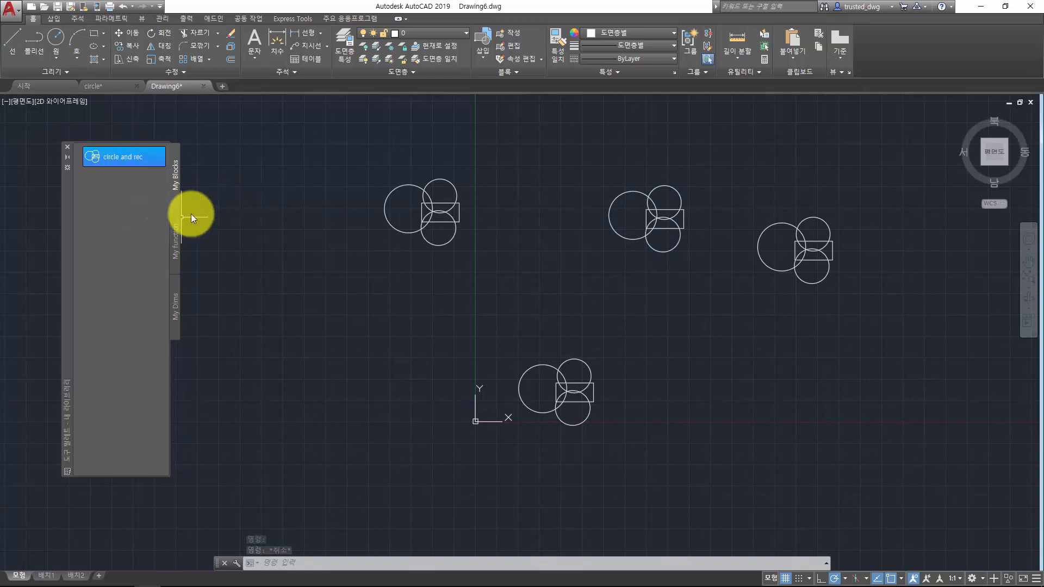
Show the 건축 palette group and insert 윈도우 - 영국식, 알루미늄 윈도우 (입면도) - 영국식 and 나무 - 영국식 right of the existing blocks.
scroll(309, 255, down, 3)
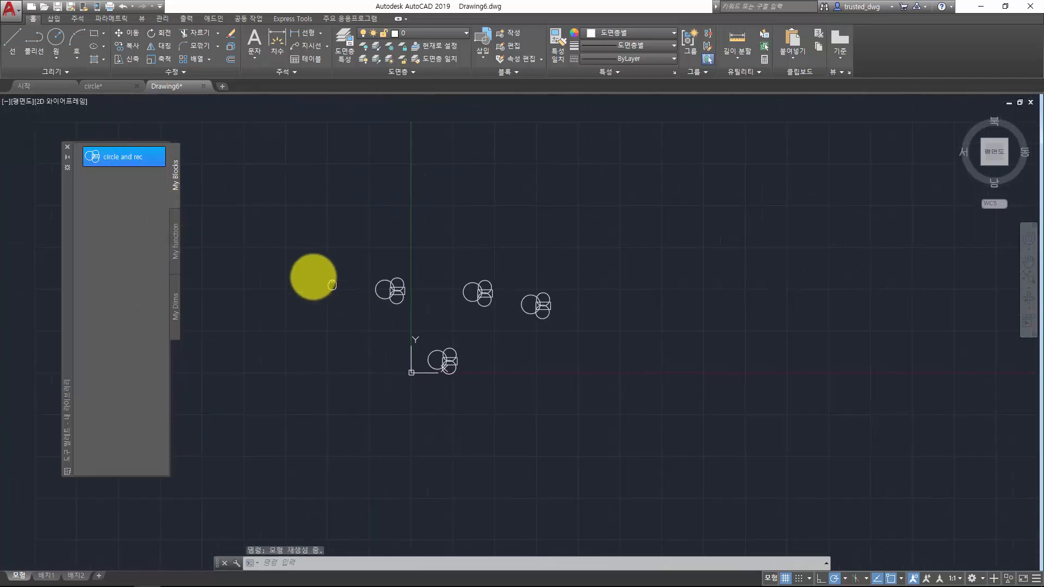
right_click(69, 214)
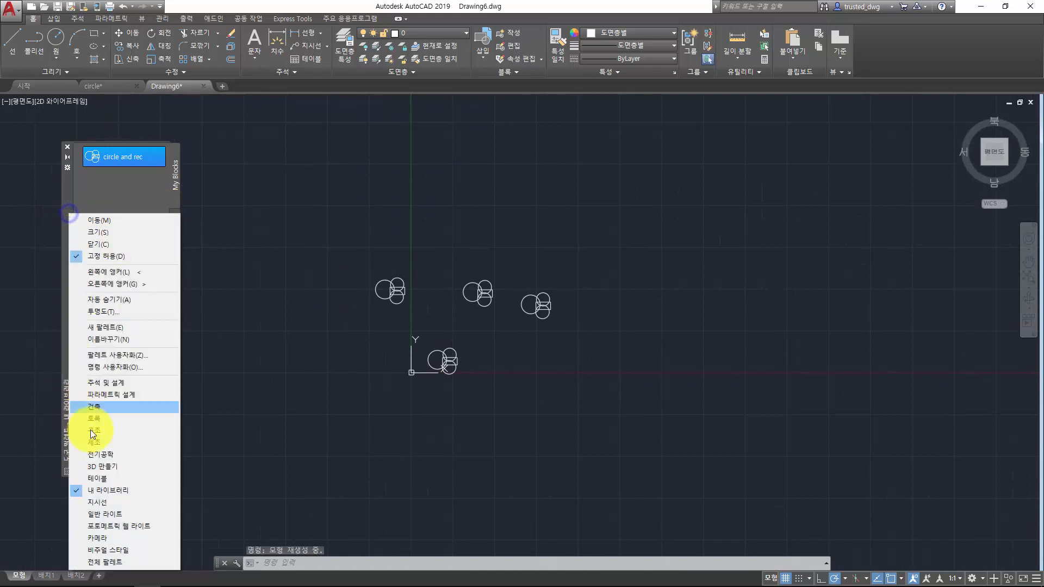
click(106, 401)
click(130, 199)
click(717, 227)
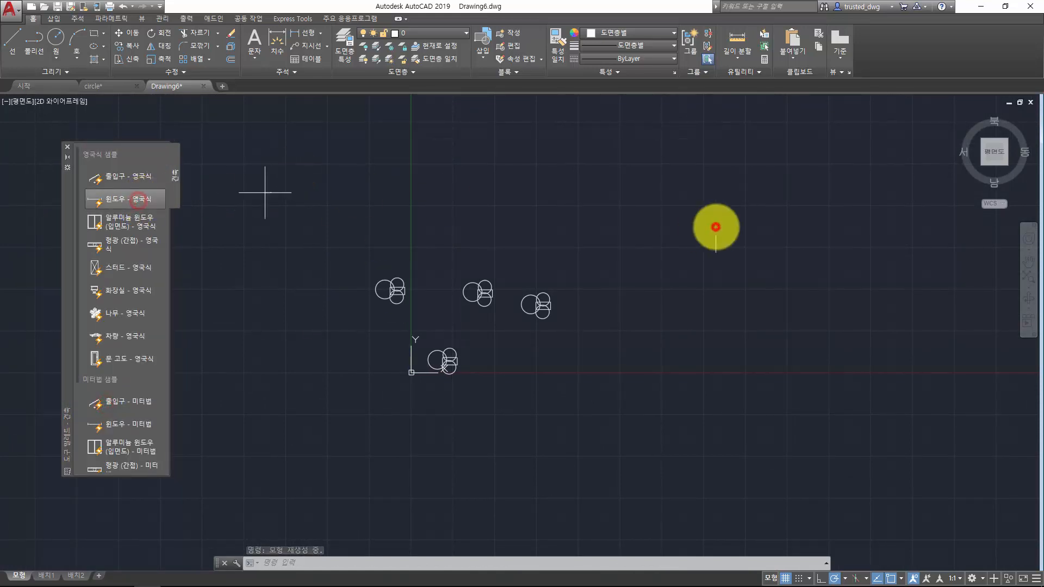
click(110, 224)
click(742, 302)
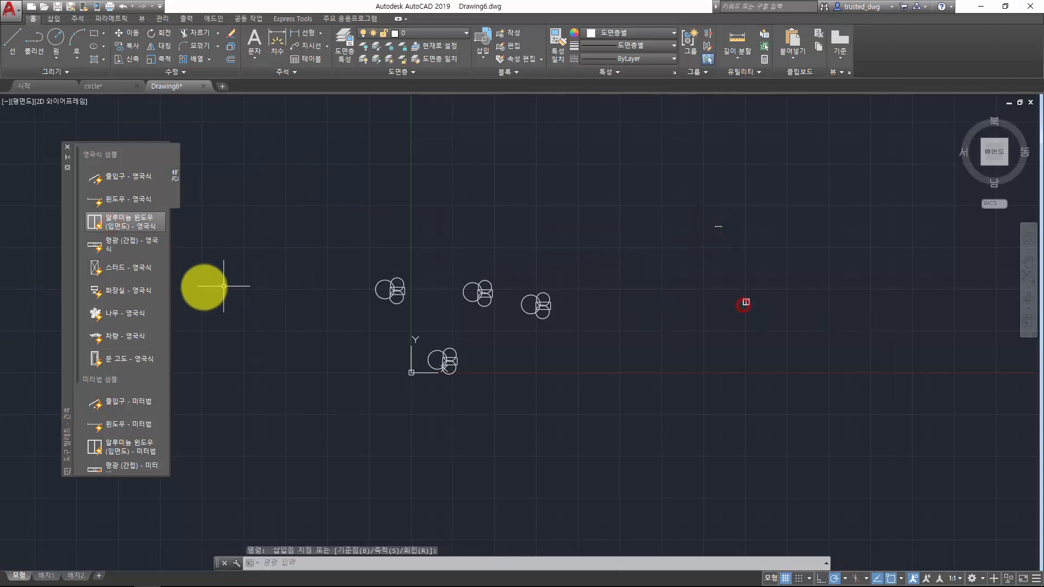
click(131, 267)
click(128, 310)
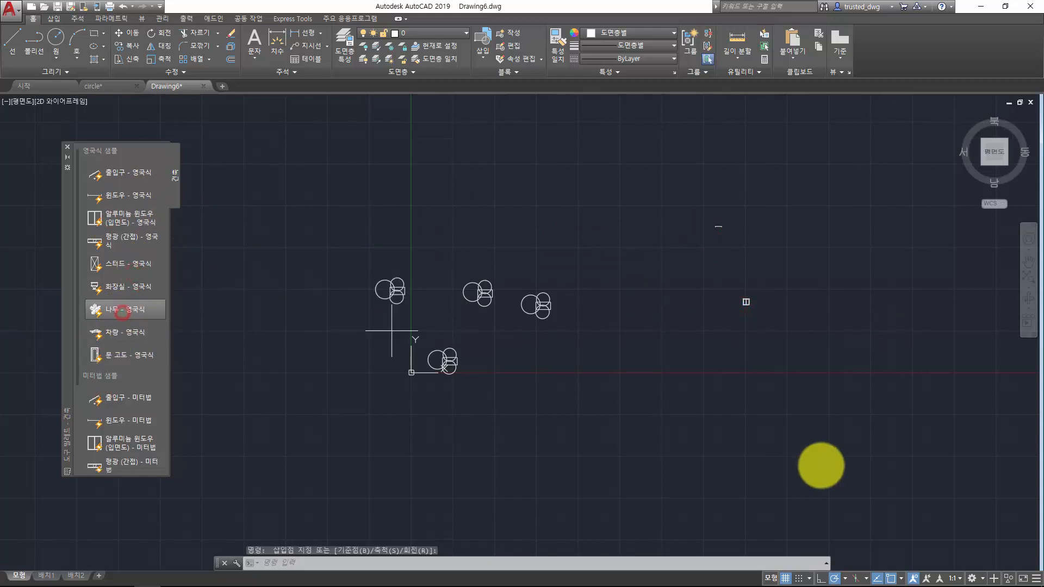
click(718, 333)
Show the 내 라이브러리 palette group and try to add the 윈도우 - 영국식 block from the drawing to My Blocks.
right_click(70, 202)
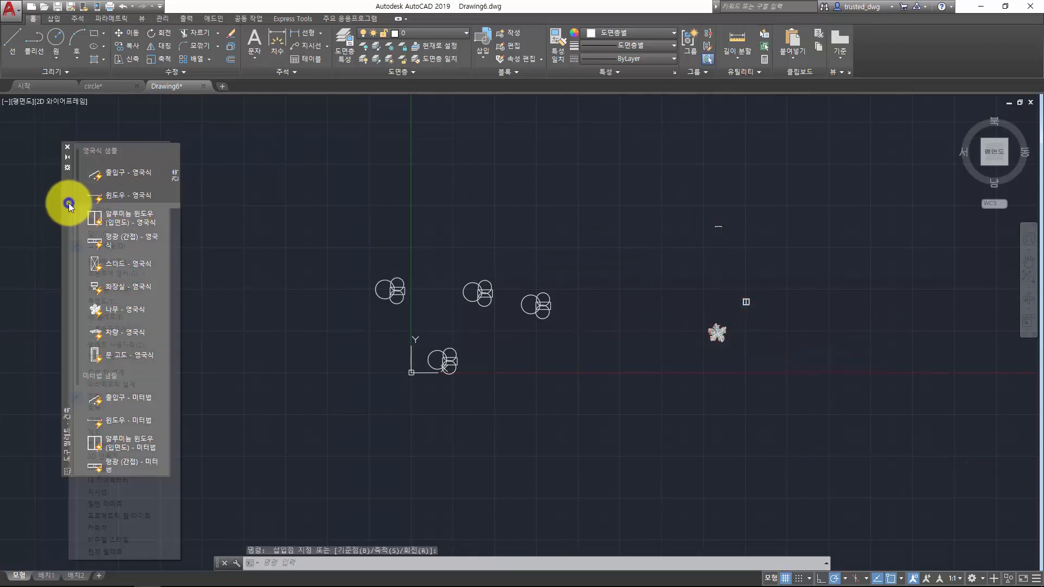
click(124, 477)
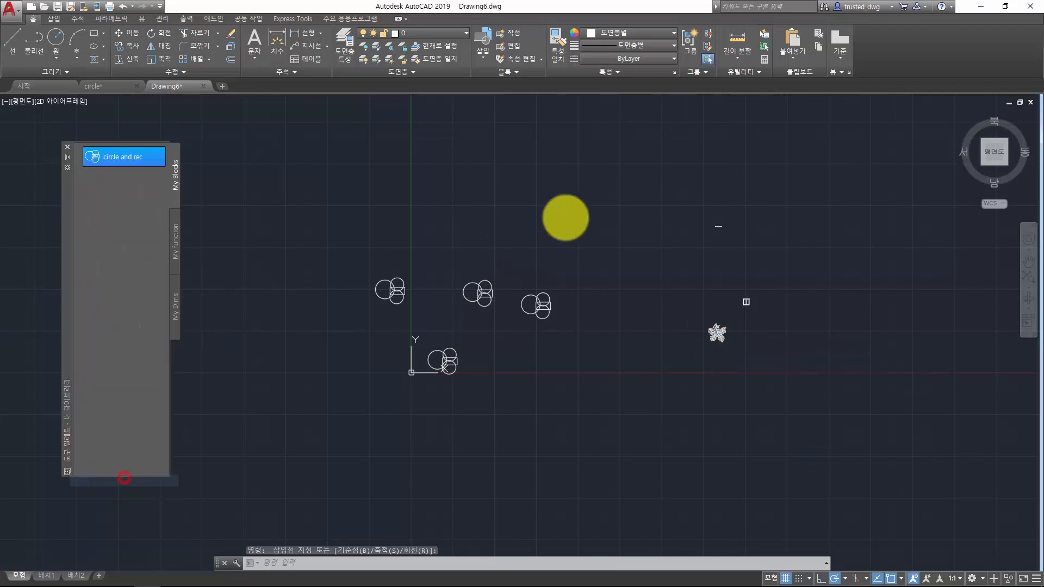
scroll(793, 261, up, 5)
middle_drag(621, 254, 640, 276)
scroll(642, 278, down, 4)
click(644, 280)
click(513, 163)
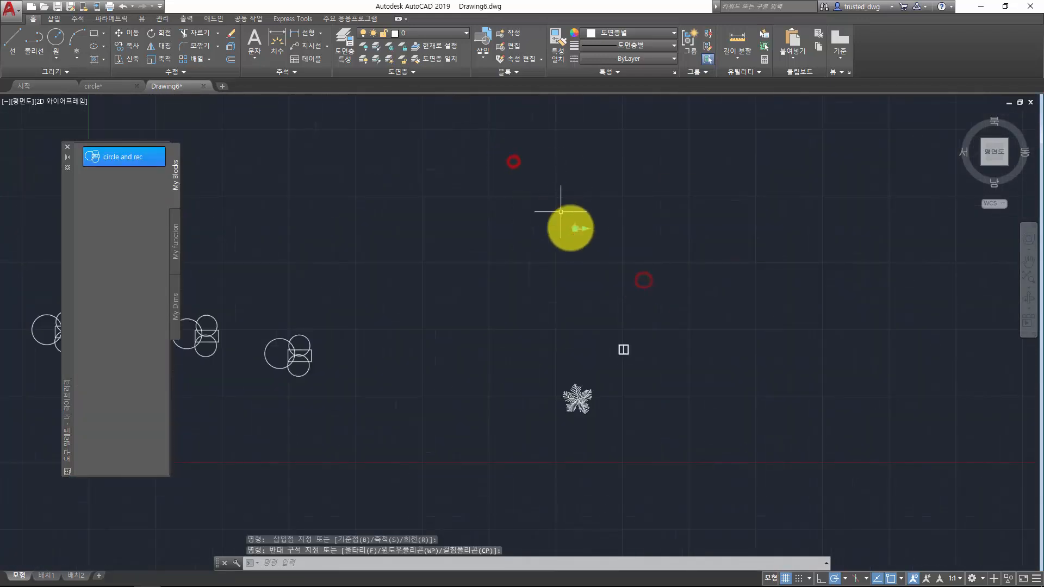
scroll(578, 224, up, 6)
mouse_move(578, 225)
mouse_down()
mouse_move(156, 174)
mouse_move(121, 194)
mouse_up()
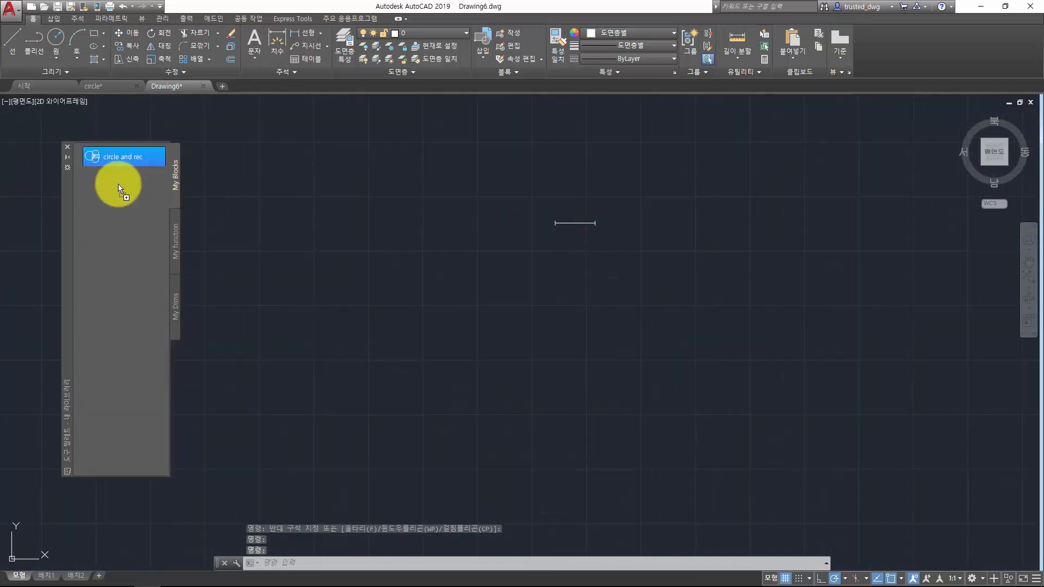
click(606, 322)
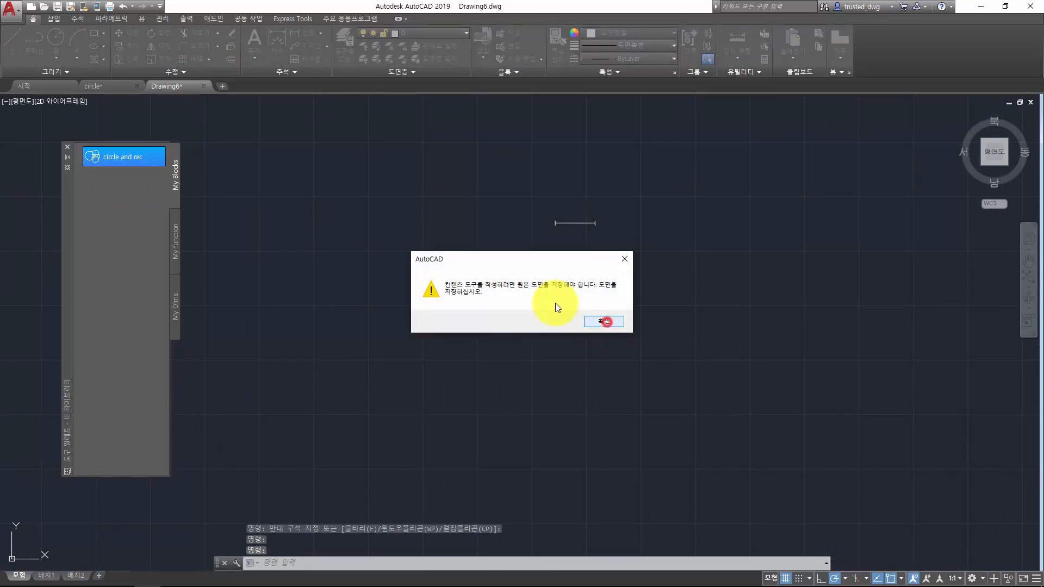
Switch to the circle drawing and show the 건축 palette group.
click(98, 89)
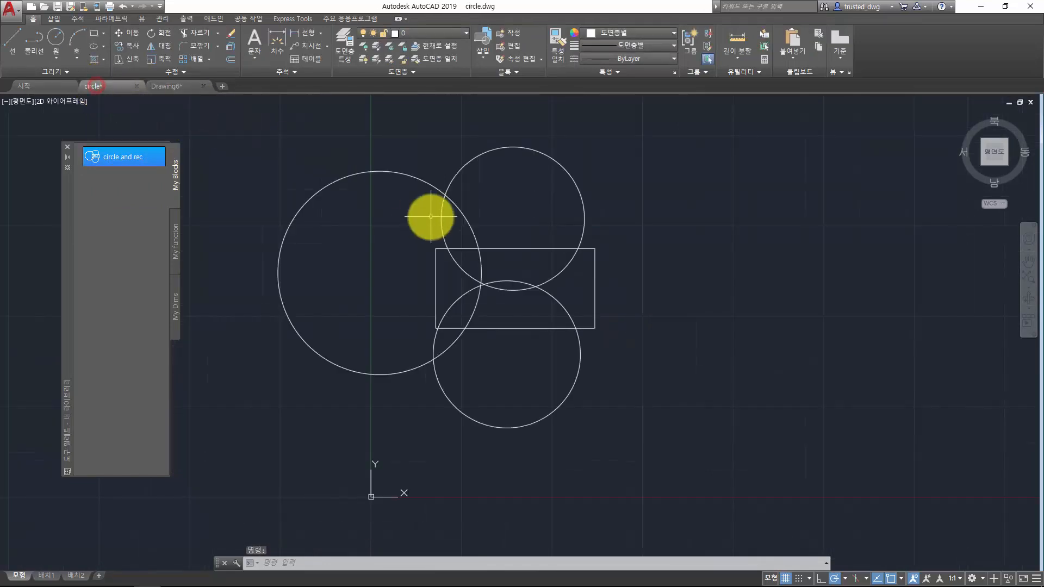
scroll(429, 217, down, 2)
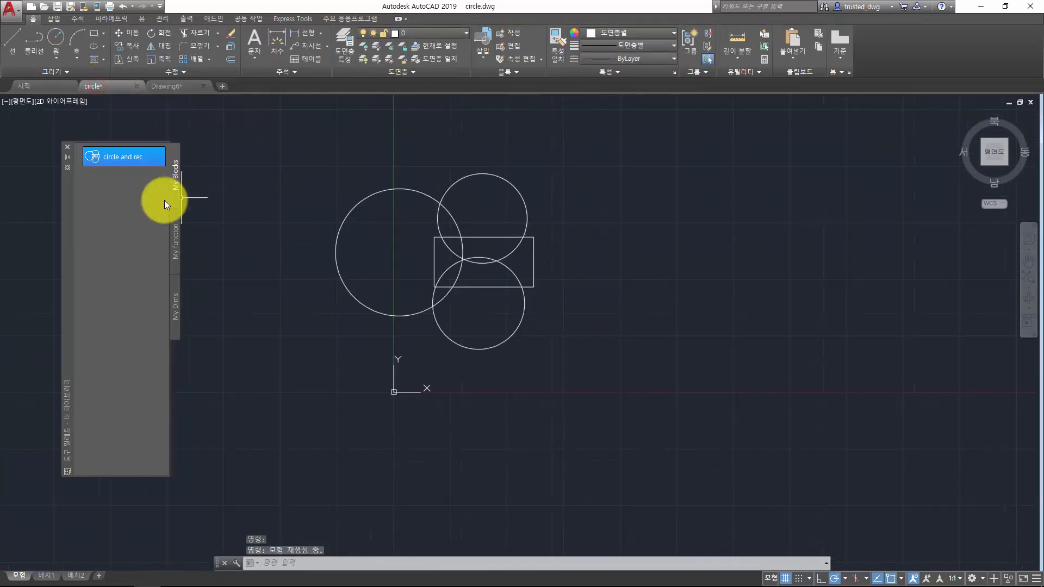
right_click(70, 257)
click(141, 427)
Insert 형광 (간접) - 영국식, 스터드 - 영국식 and 나무 - 영국식 to the right of the circles and rectangle.
click(108, 244)
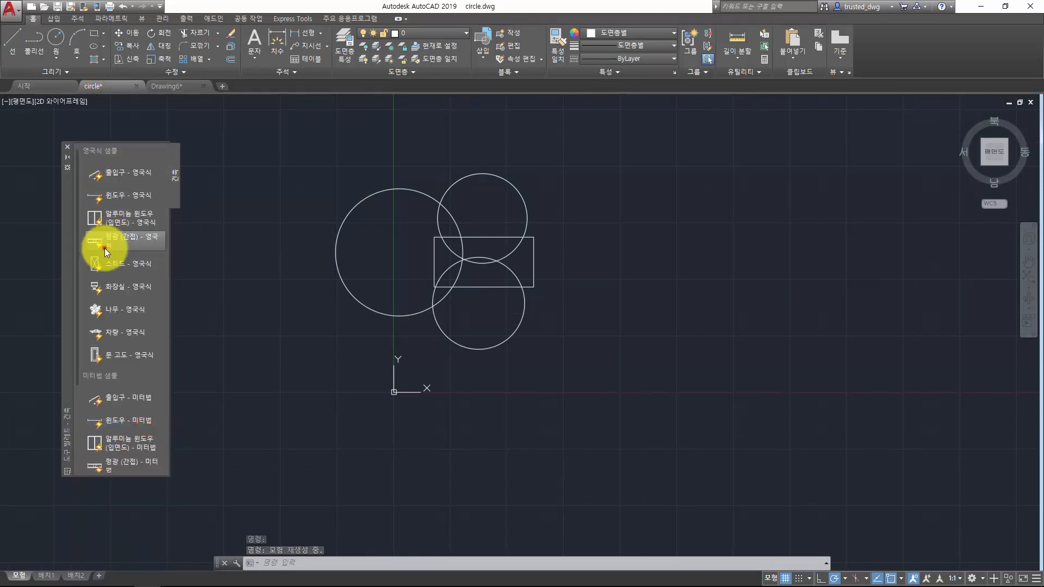
click(703, 259)
click(114, 245)
click(99, 272)
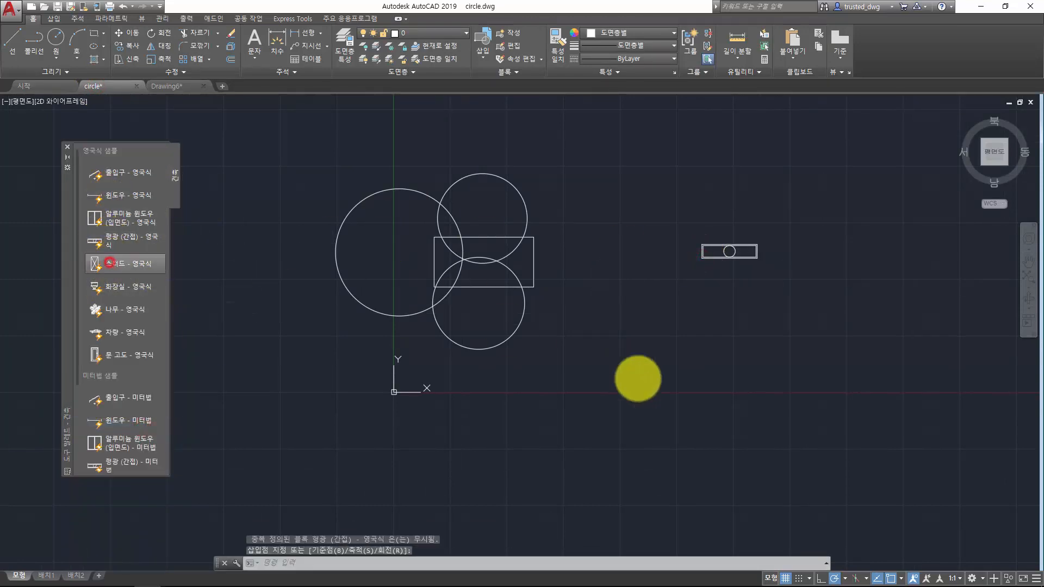
click(684, 390)
click(112, 310)
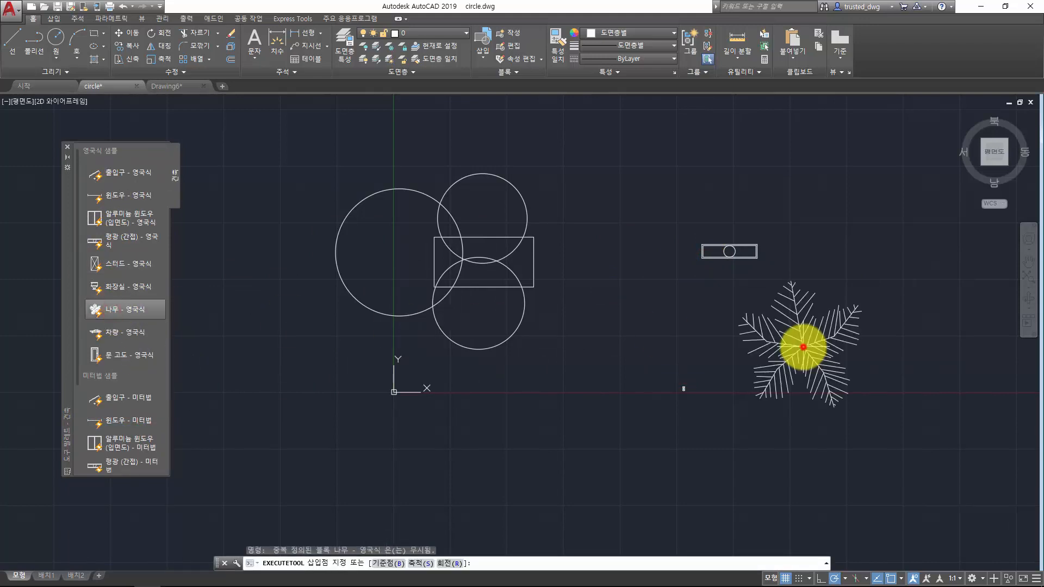
click(803, 347)
Save the circle drawing with its inserted blocks and show the 내 라이브러리 palette group.
scroll(820, 380, up, 2)
click(930, 434)
click(772, 260)
scroll(761, 287, down, 1)
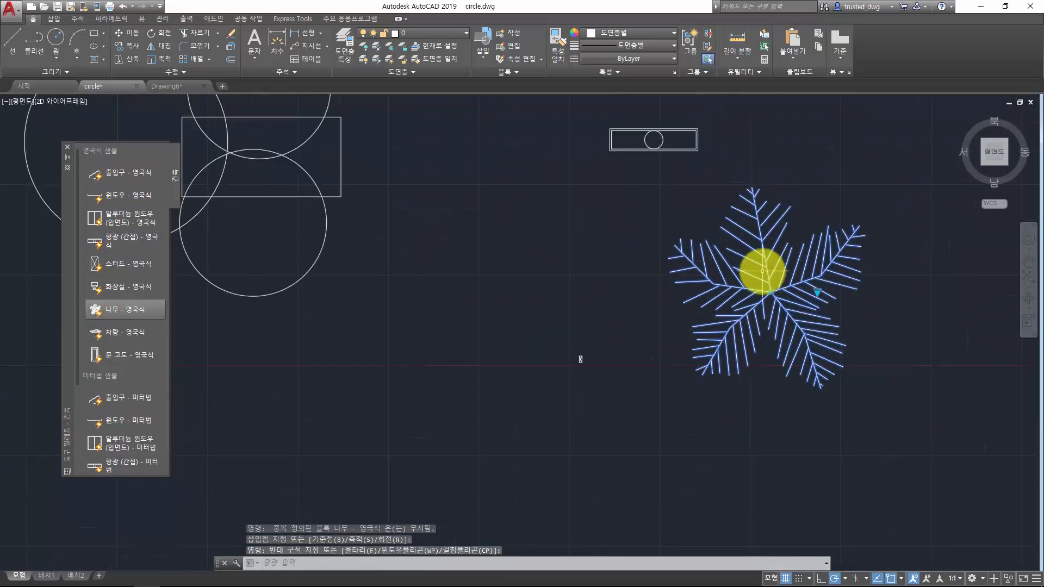
middle_drag(674, 194, 674, 219)
right_click(549, 209)
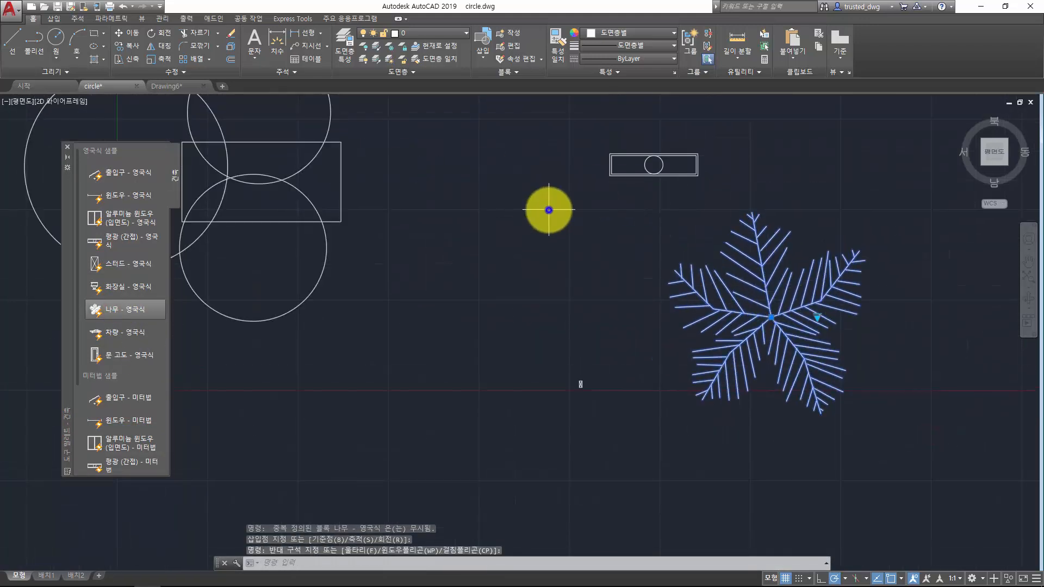
click(472, 207)
click(491, 208)
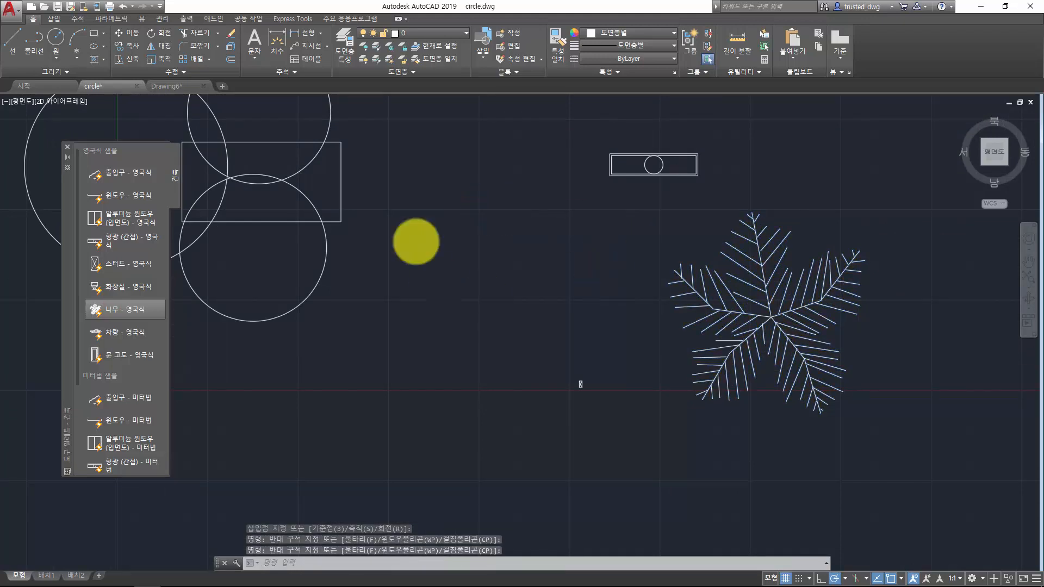
key(ctrl+s)
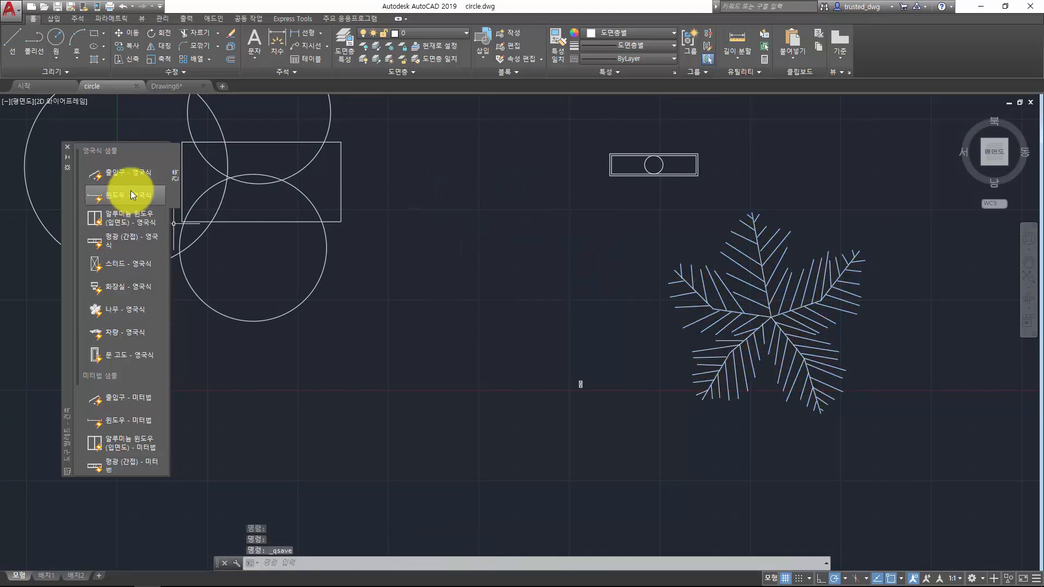
right_click(66, 203)
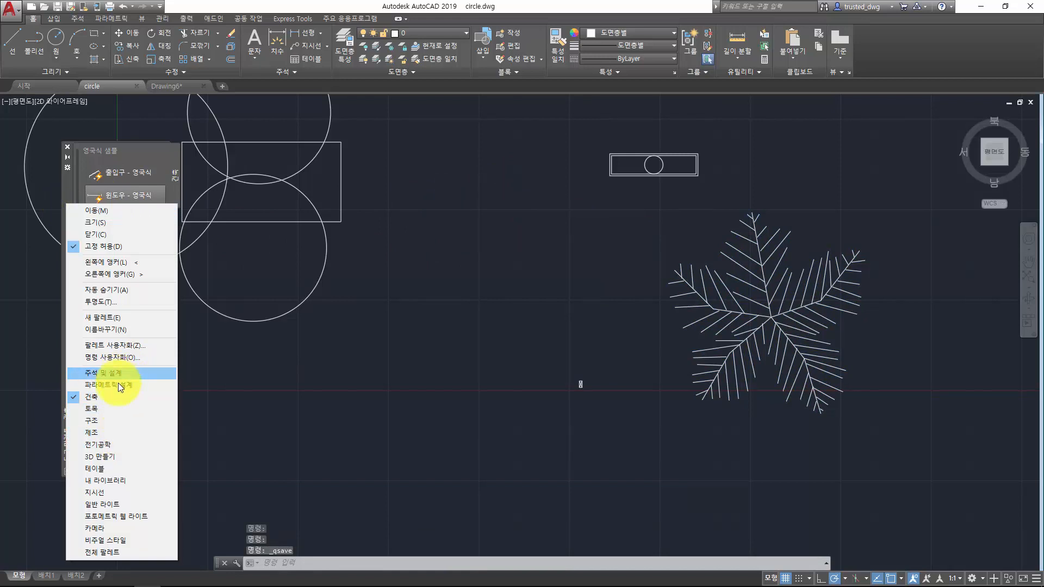
click(110, 479)
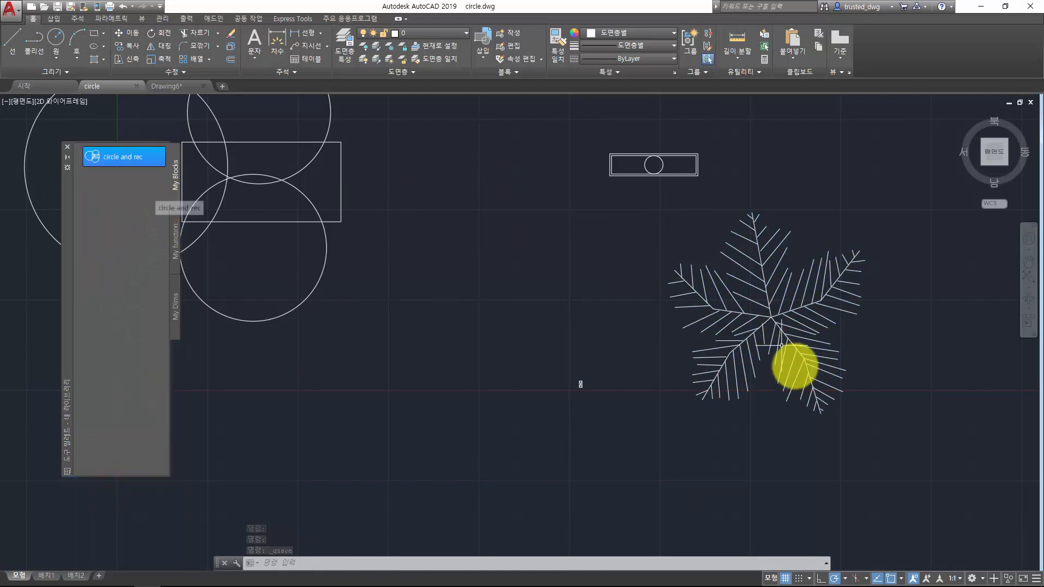
Add the 나무 - 영국식 and 스터드 - 영국식 blocks from the circle drawing to the My Blocks palette.
click(811, 416)
click(758, 310)
drag(782, 312, 140, 210)
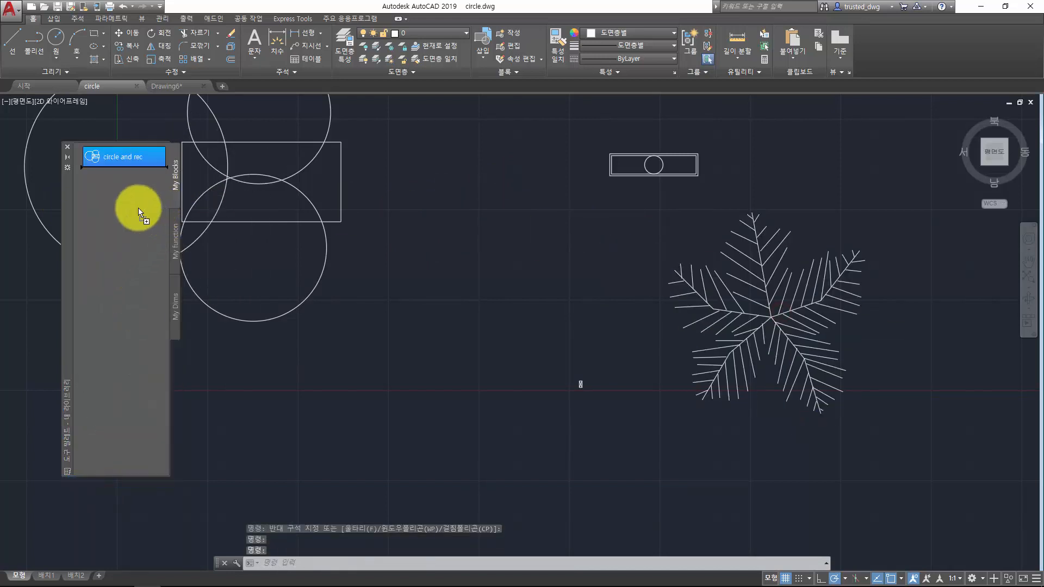
click(544, 356)
click(653, 444)
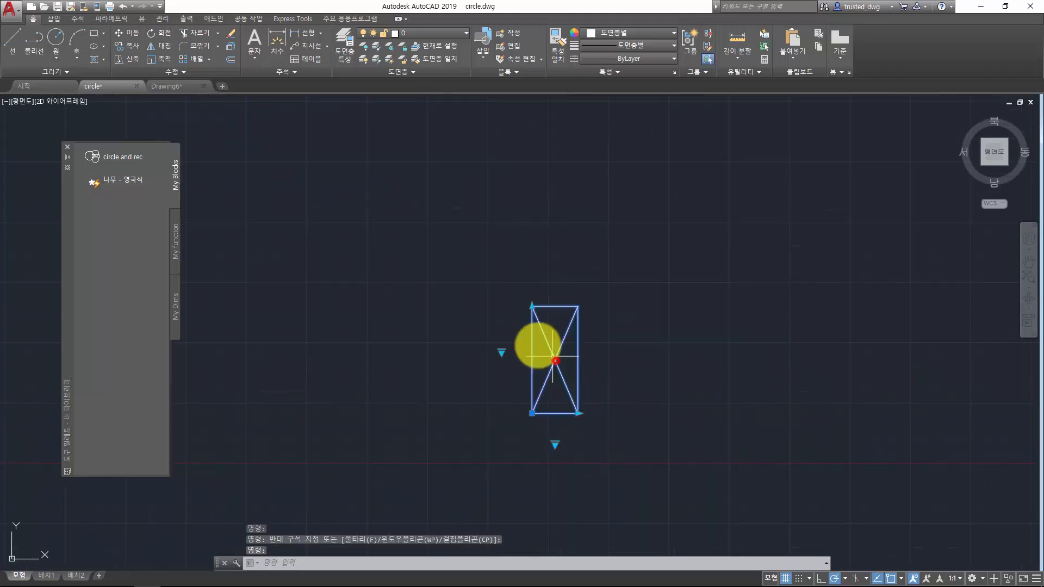
drag(553, 357, 201, 259)
Add the 형광 (간접) - 영국식 block from the circle drawing to the end of the My Blocks palette.
scroll(622, 241, down, 2)
middle_drag(641, 199, 565, 409)
scroll(572, 343, down, 4)
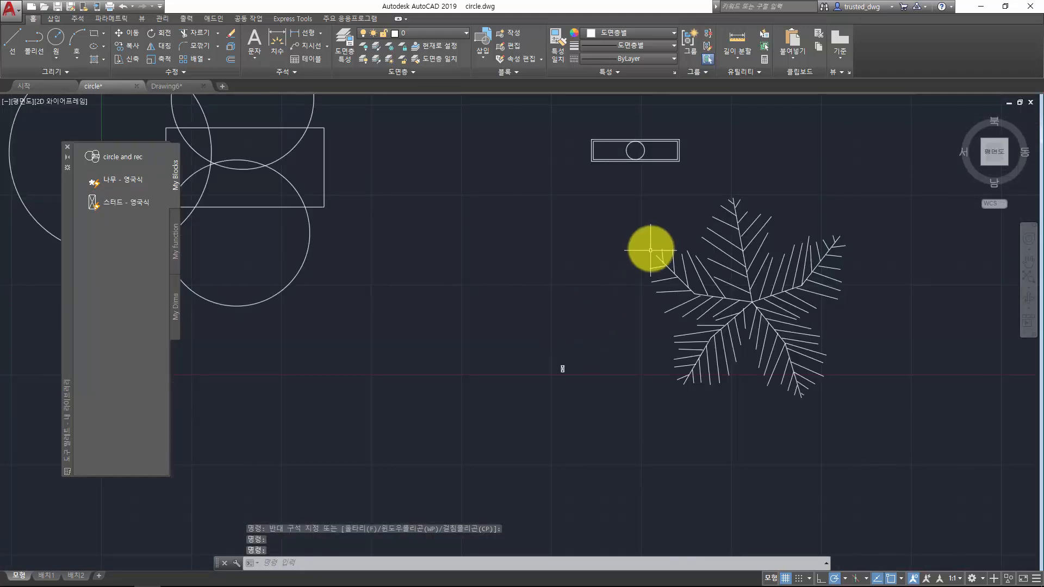
middle_drag(652, 250, 628, 295)
click(621, 249)
click(544, 147)
drag(605, 194, 93, 240)
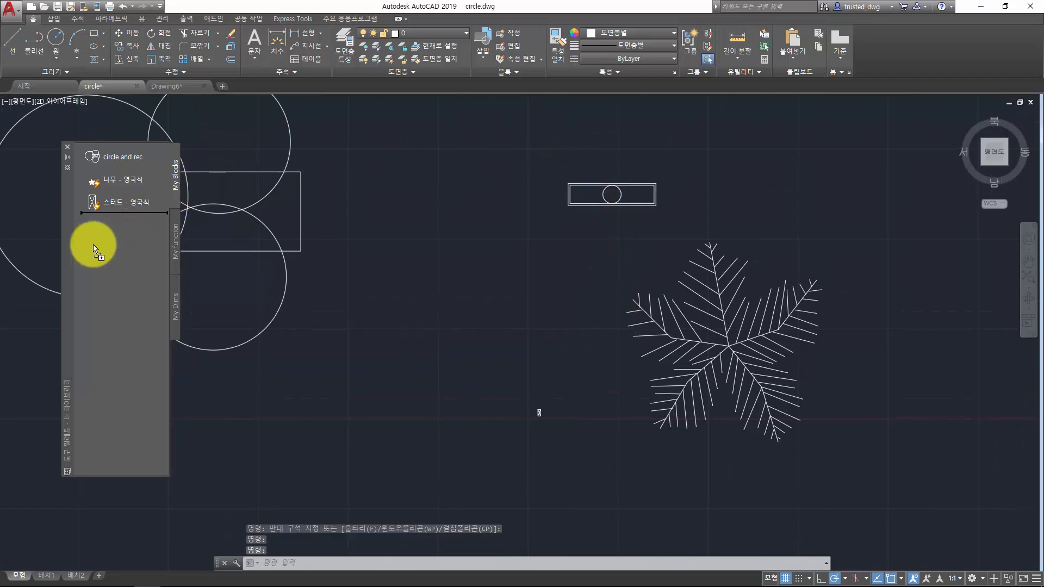
Switch to Drawing6 and examine the tool properties of 나무 - 영국식, including its source file and scale.
click(167, 86)
right_click(132, 181)
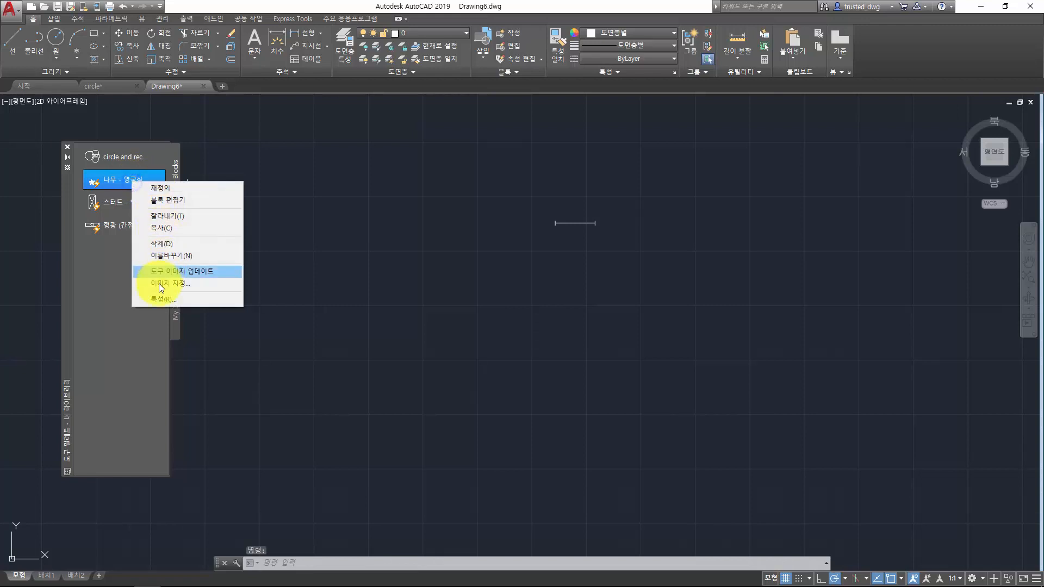
click(155, 302)
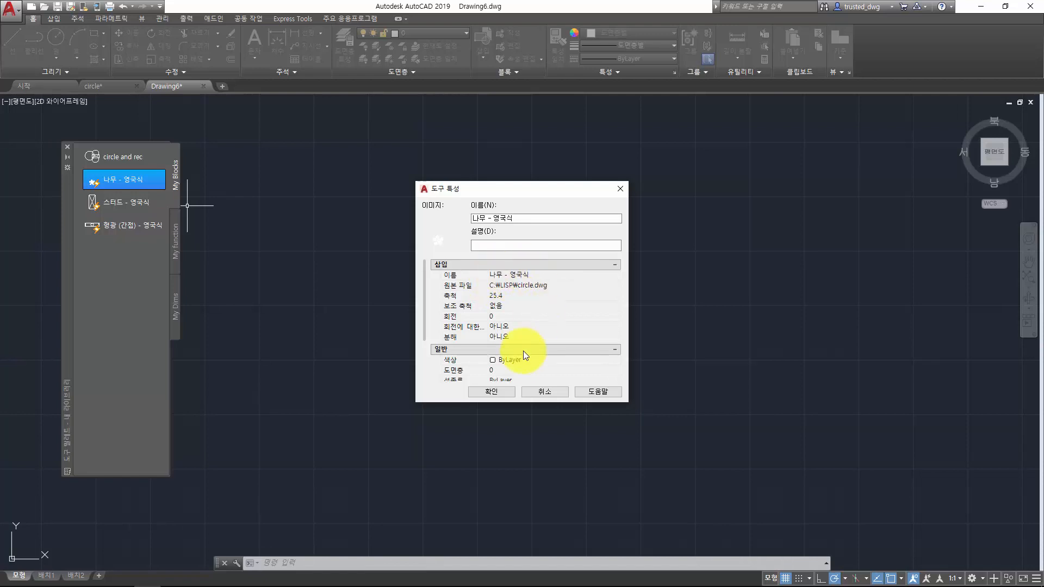
click(537, 396)
Show 전체 팔레트 and browse the structural and hatch palettes.
middle_drag(292, 235, 586, 250)
scroll(360, 248, down, 2)
scroll(451, 305, down, 2)
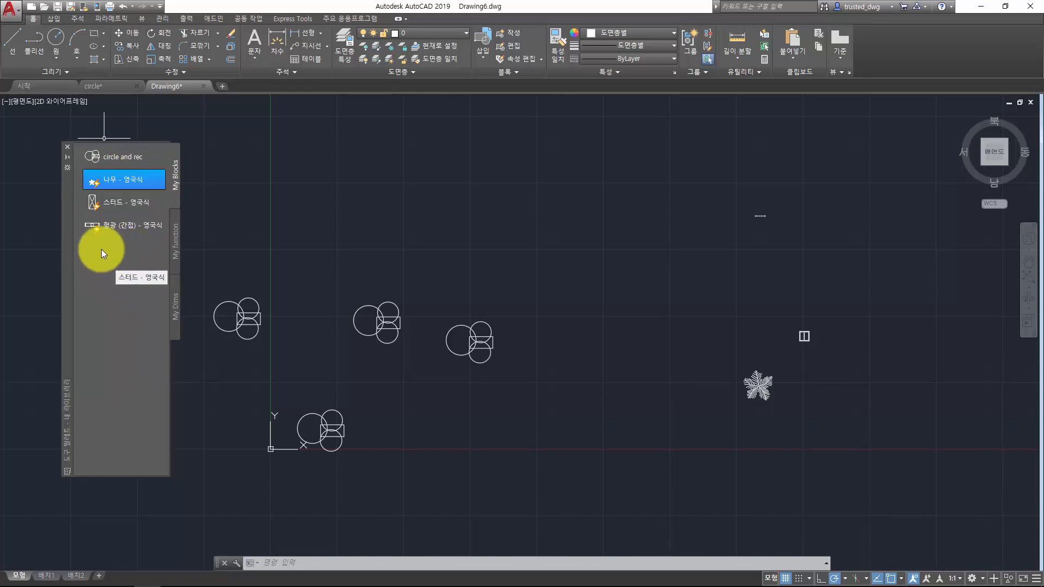
right_click(65, 233)
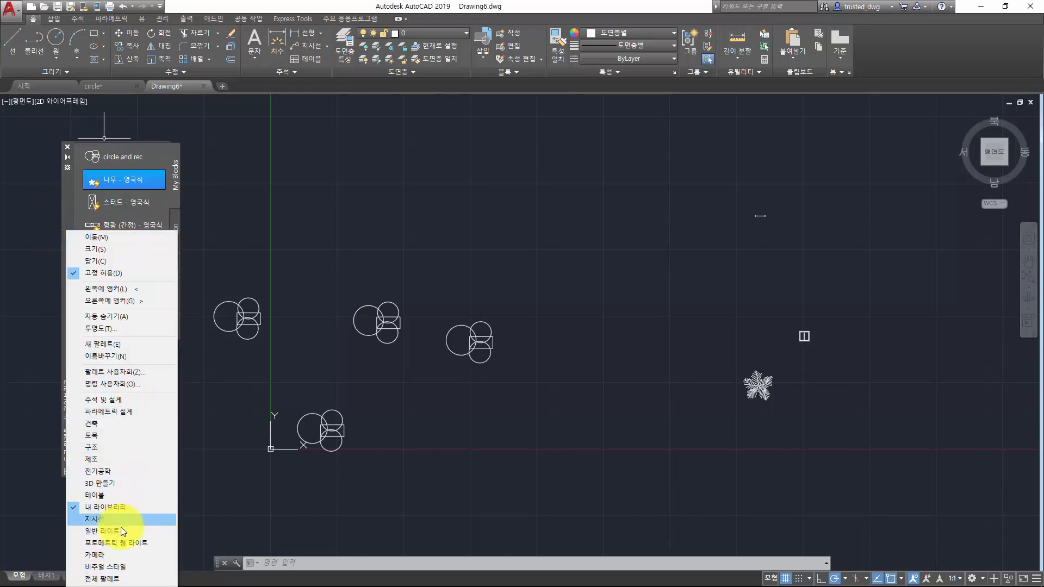
click(109, 579)
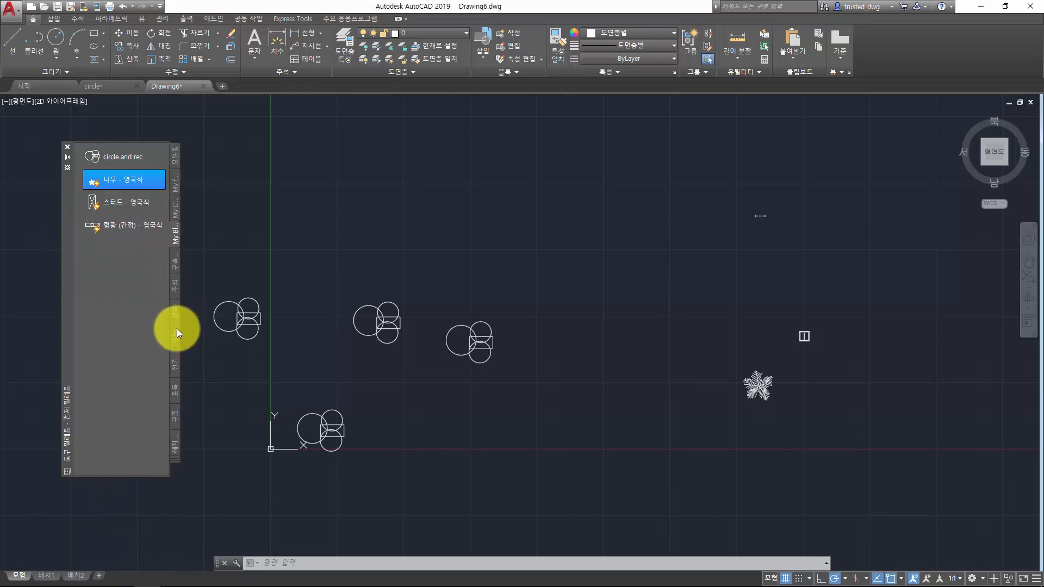
click(178, 333)
click(175, 385)
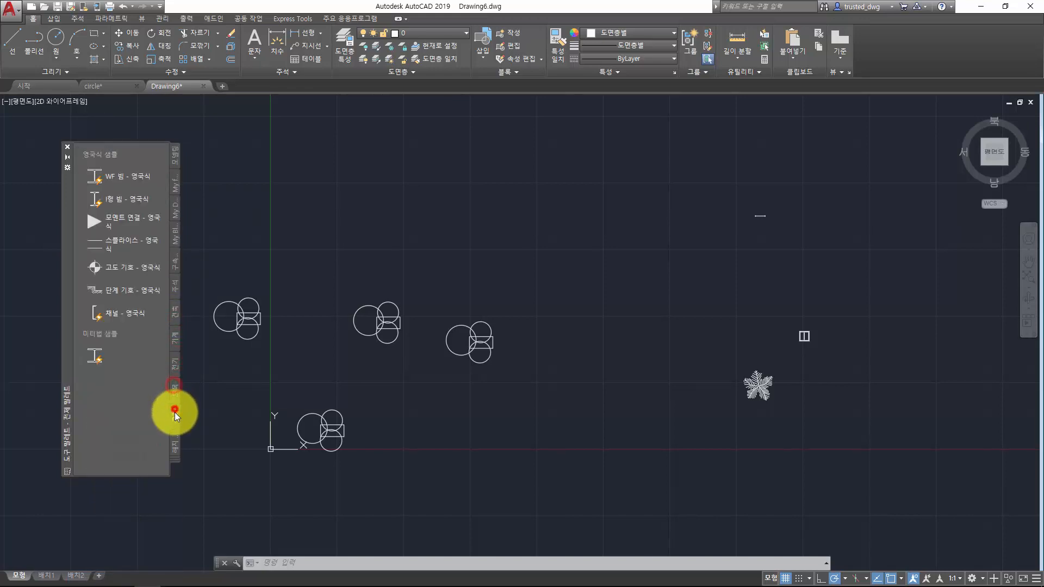
click(175, 438)
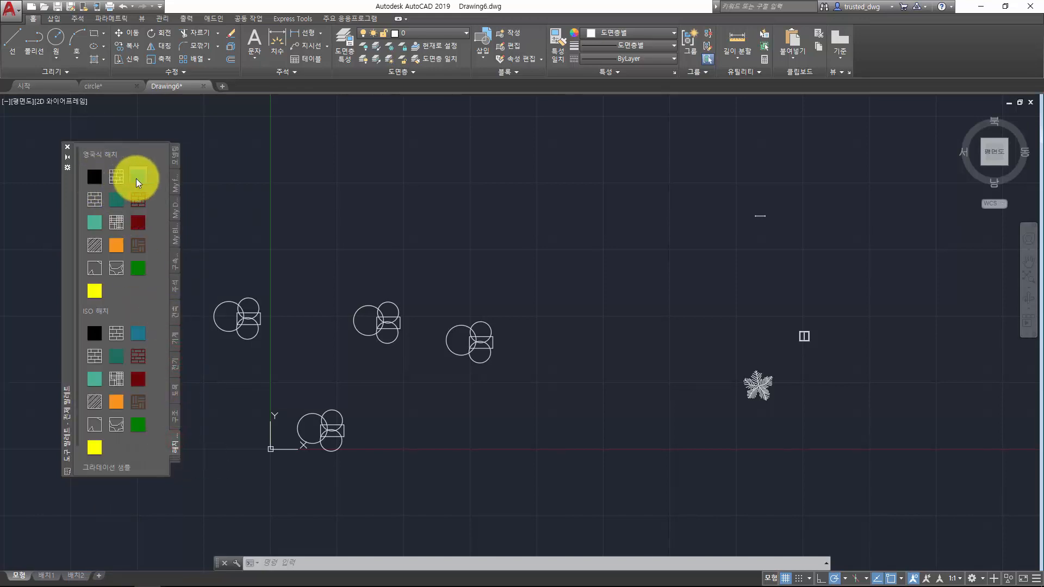
Move the dark red ISO 해치 swatch behind the diagonal-line hatch and show the 내 라이브러리 palette group.
drag(137, 384, 104, 402)
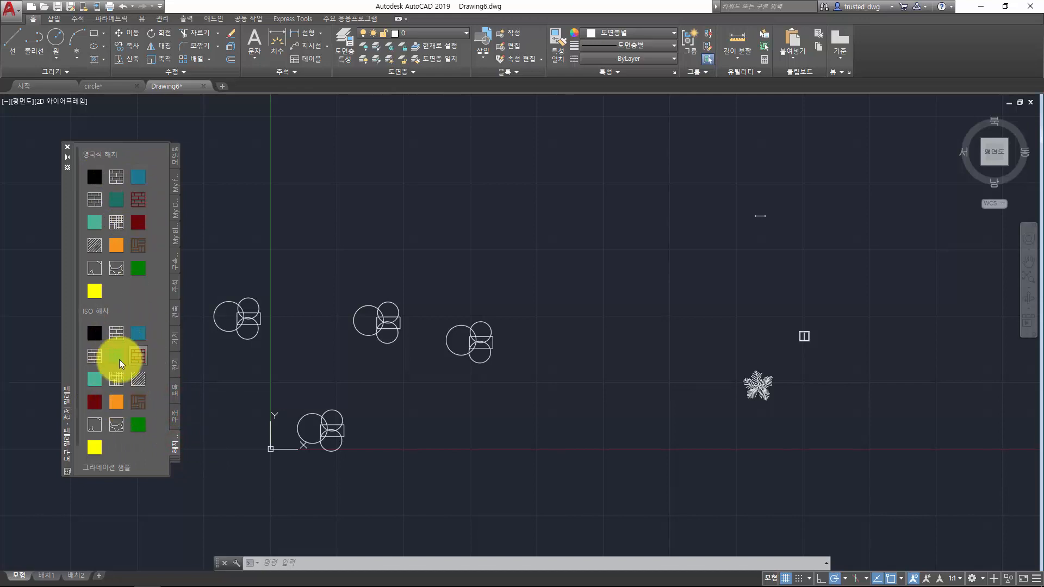
right_click(64, 285)
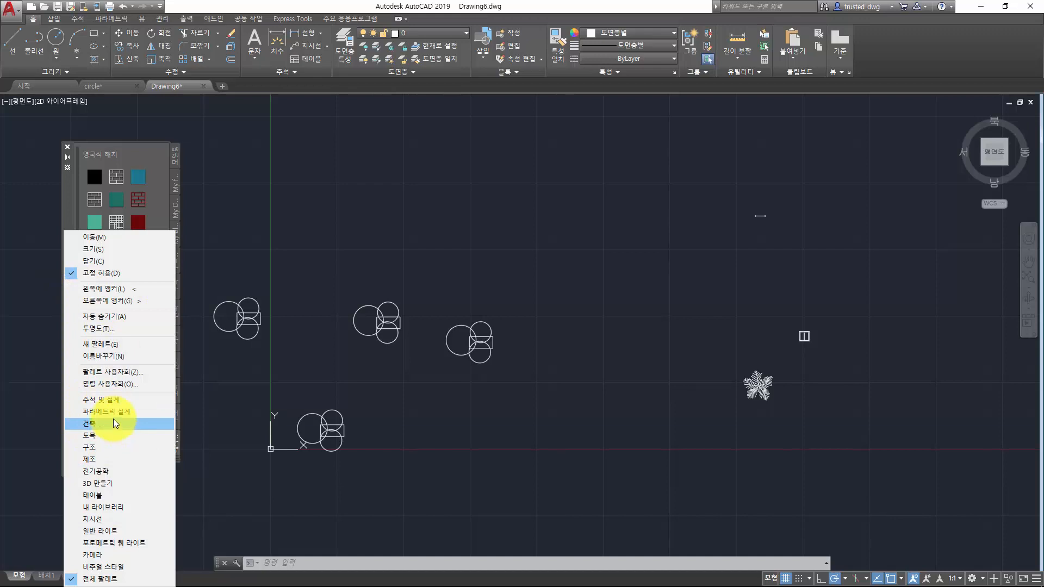
click(119, 508)
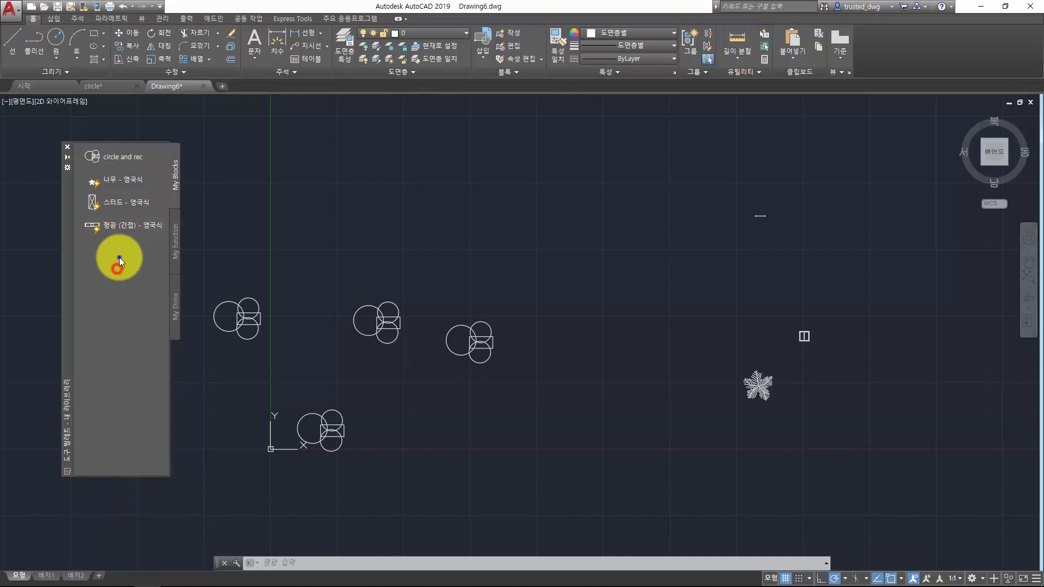
Set the view style of the My Blocks palette to 아이콘만.
right_click(119, 257)
click(106, 251)
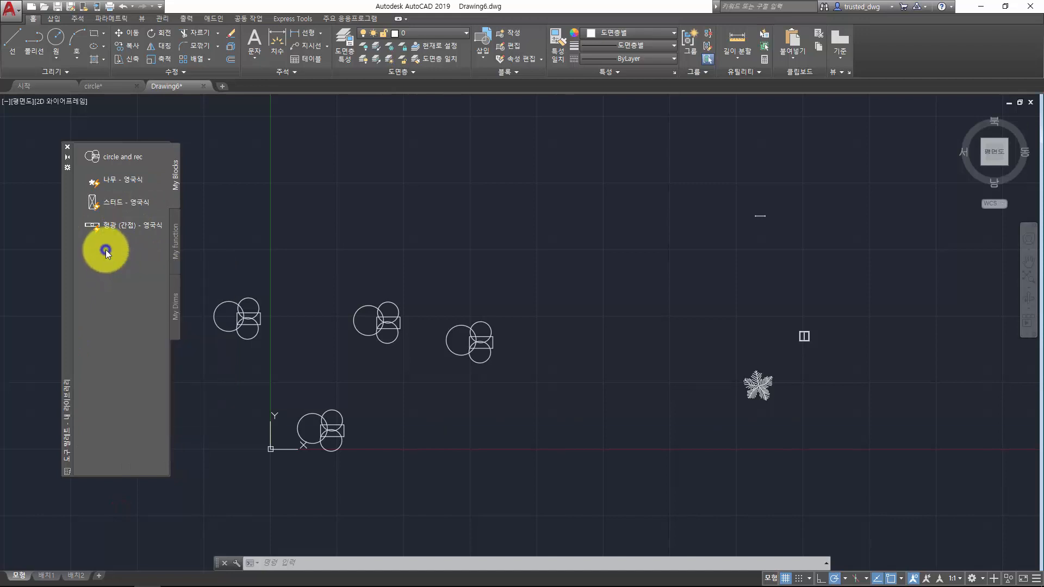
right_click(105, 251)
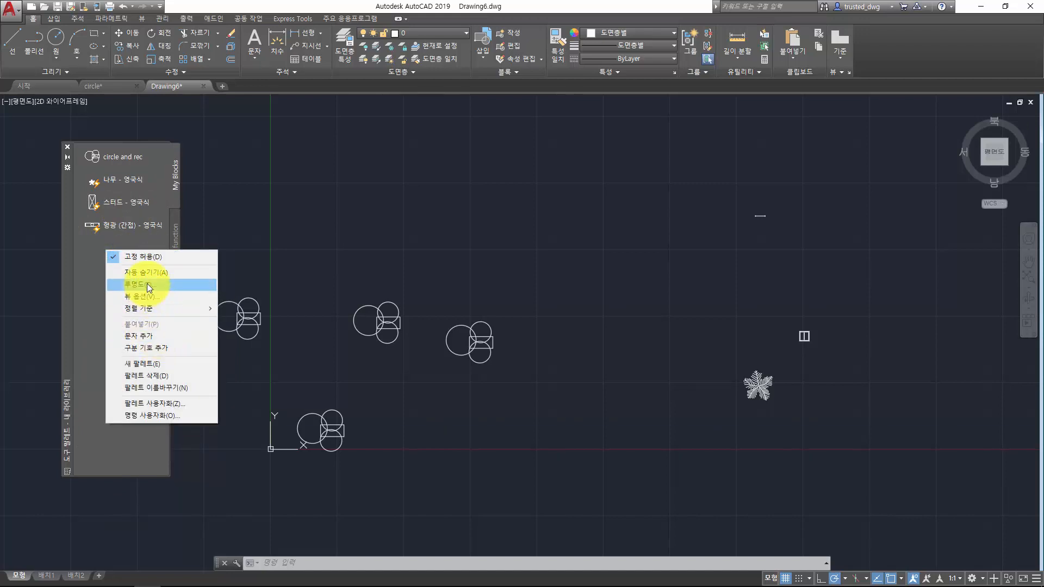
click(146, 295)
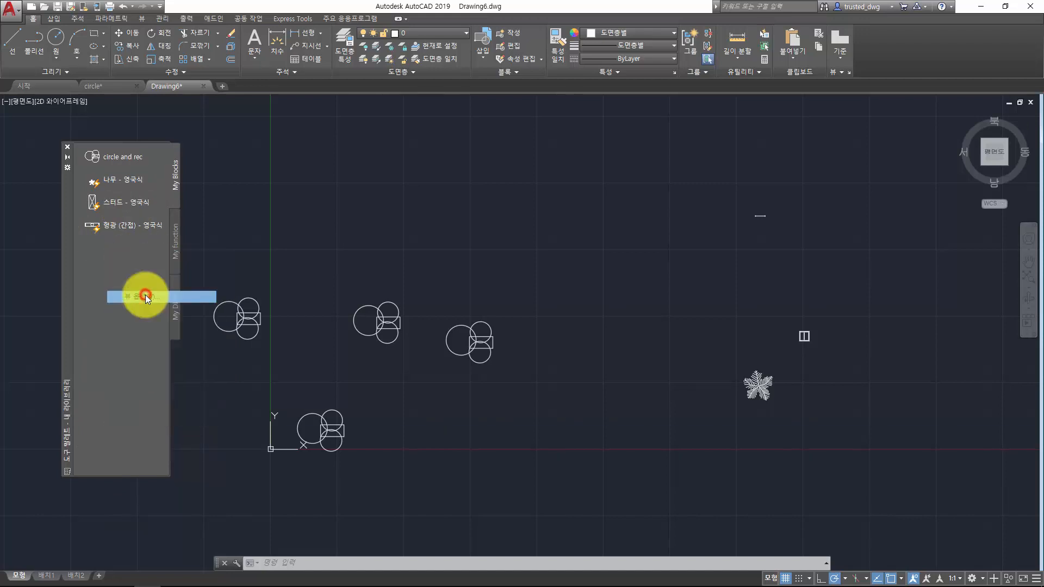
drag(522, 213, 520, 201)
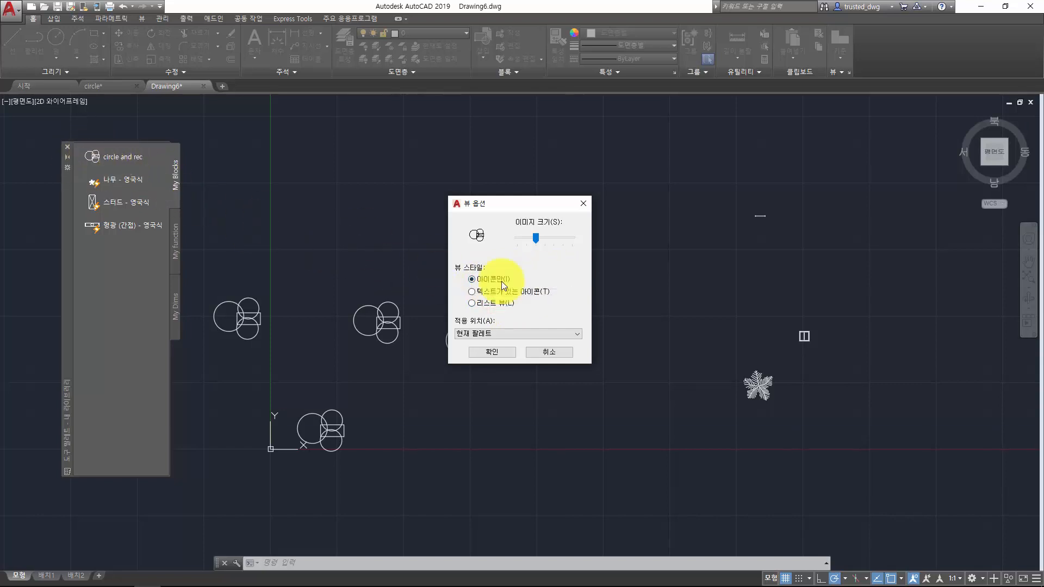
click(490, 352)
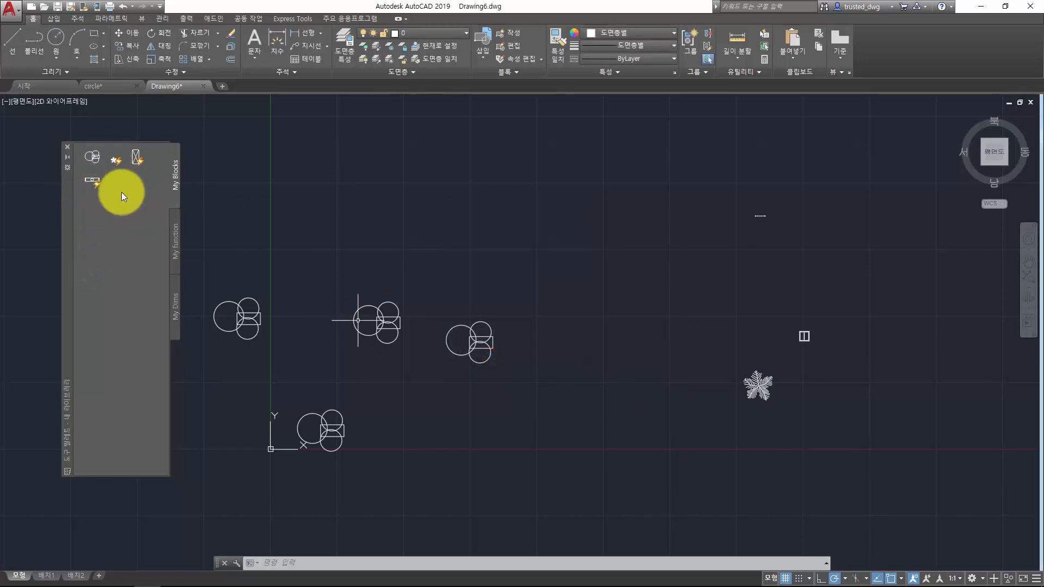
Examine the tool properties of the circle and rec block.
right_click(92, 157)
click(117, 276)
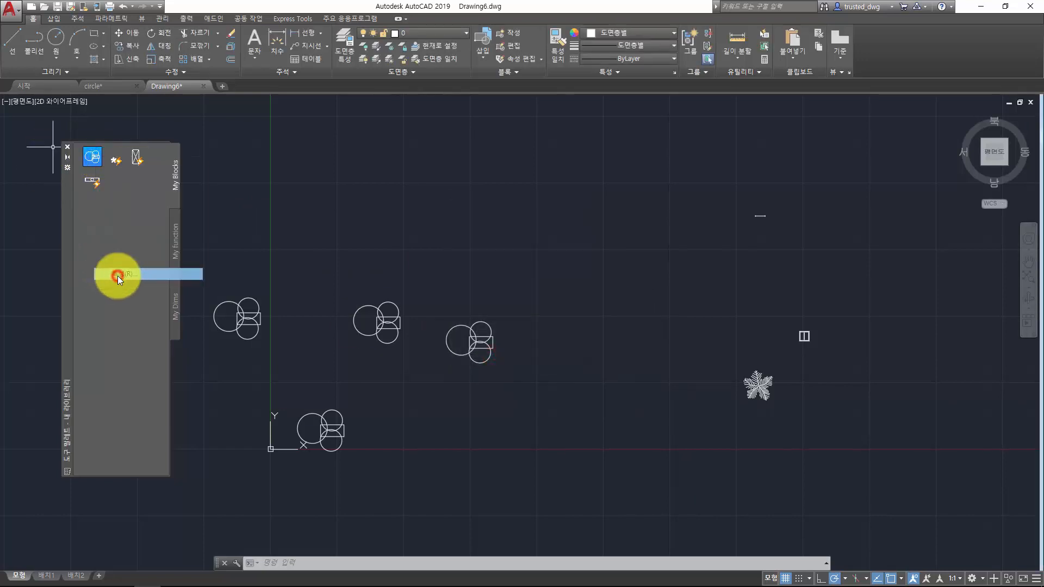
click(538, 395)
Set the view style of the My Blocks palette to 텍스트가 있는 아이콘.
right_click(124, 202)
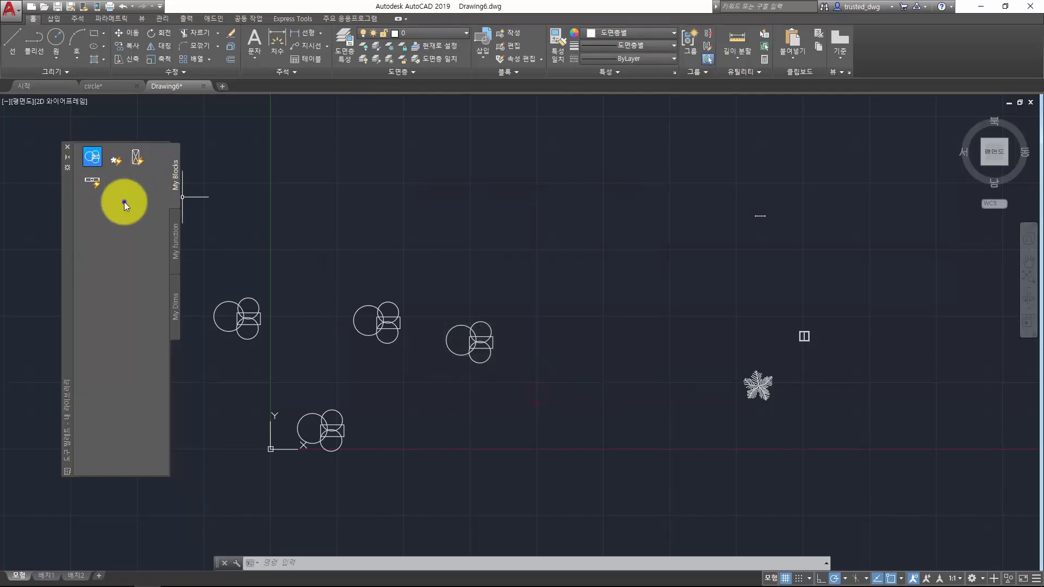
click(154, 242)
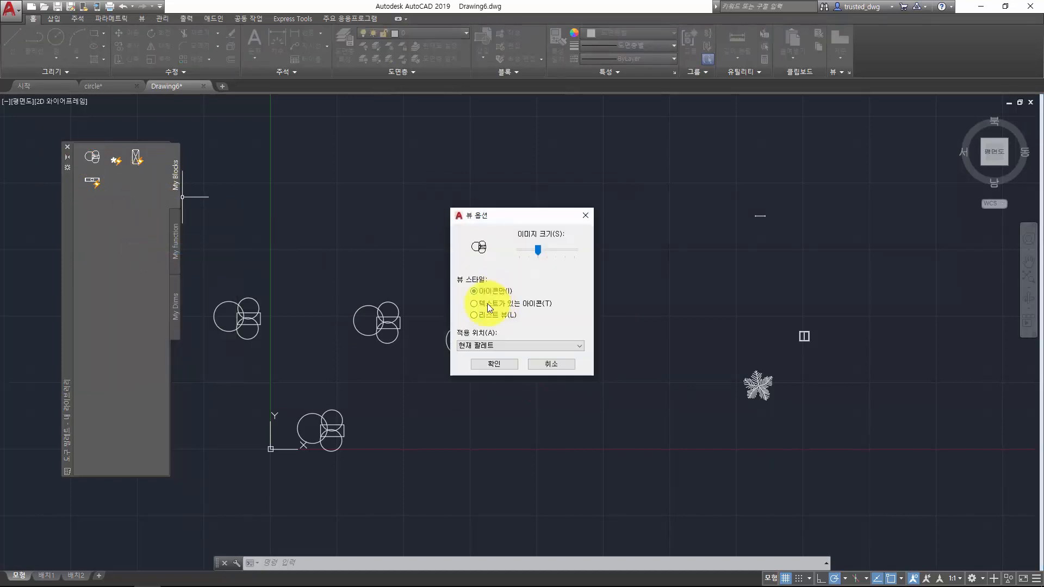
click(487, 305)
click(493, 363)
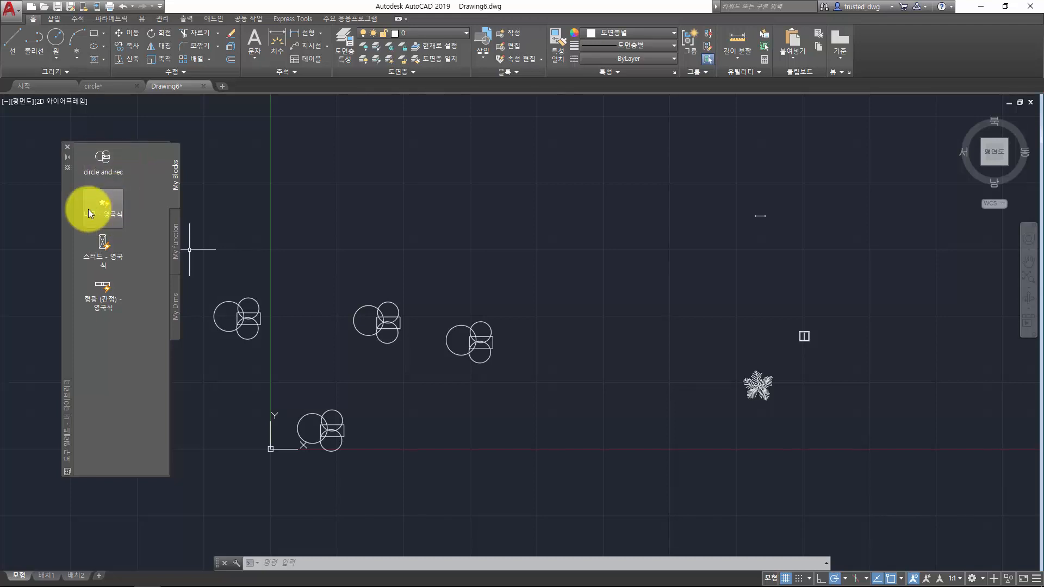
right_click(151, 234)
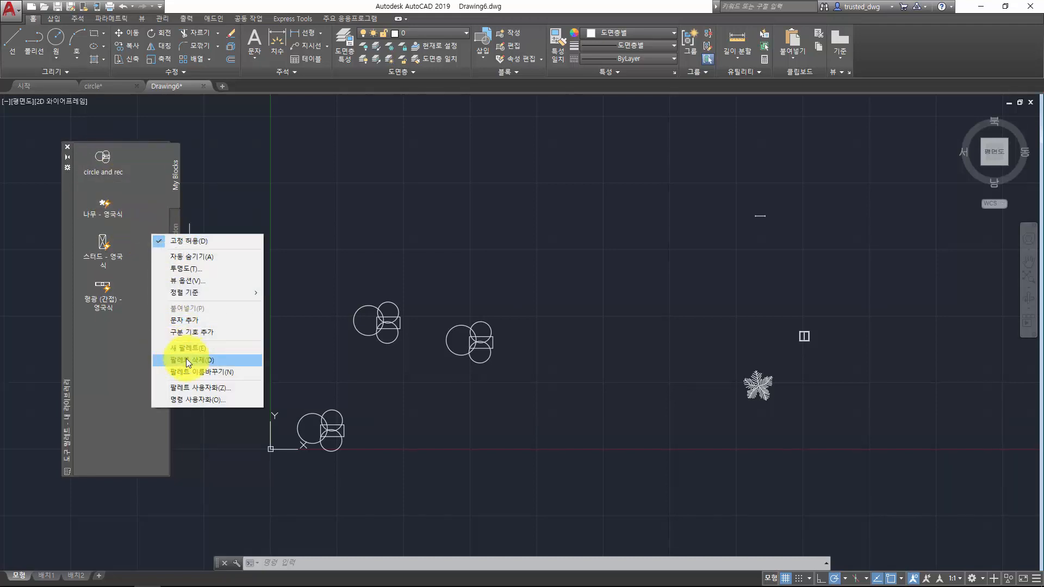
click(138, 221)
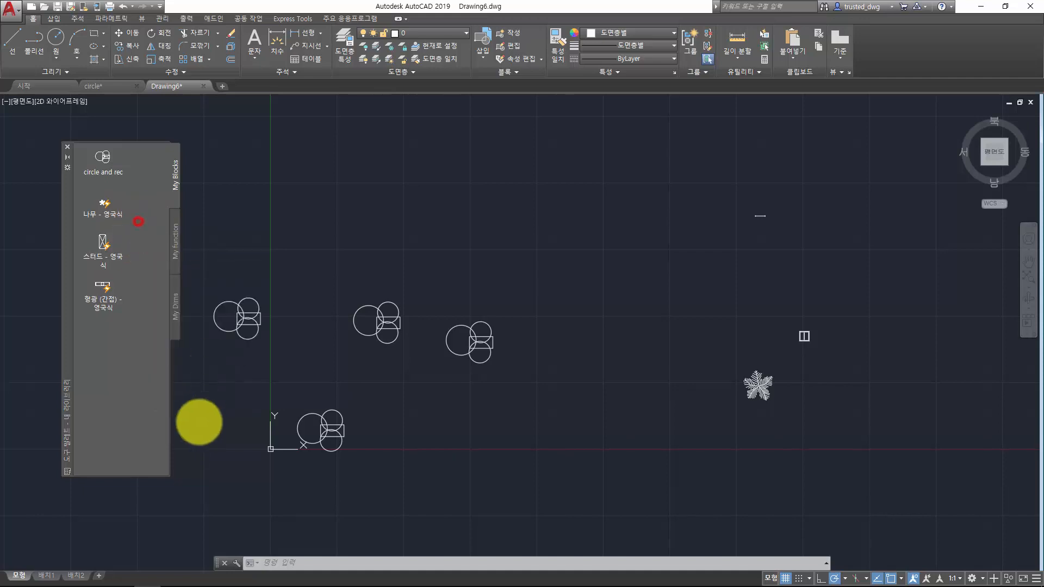
Widen the tool palettes window and set the My Blocks view style to 리스트 뷰.
drag(169, 476, 217, 478)
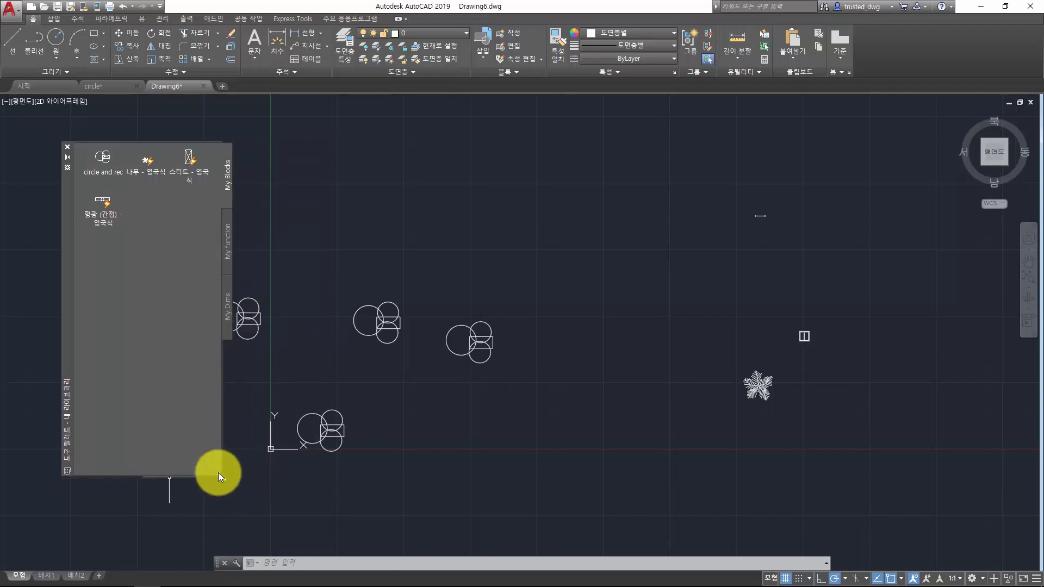
right_click(178, 241)
click(154, 211)
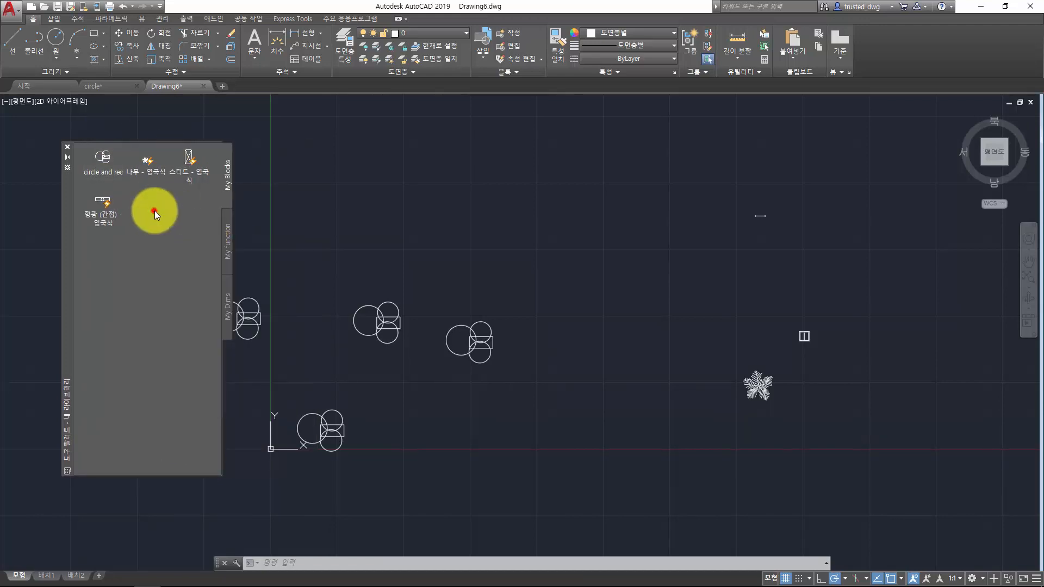
right_click(193, 212)
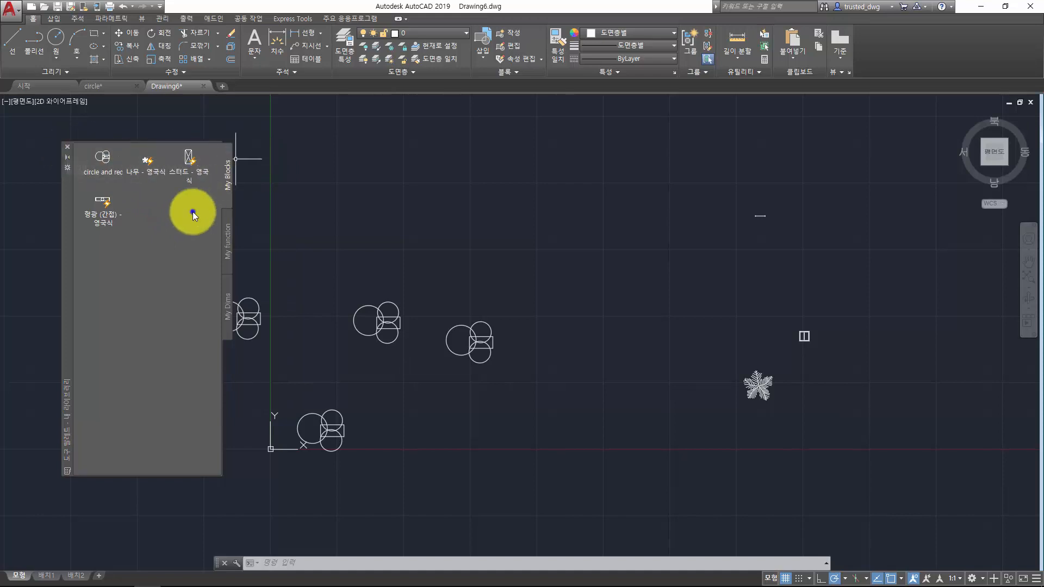
click(232, 256)
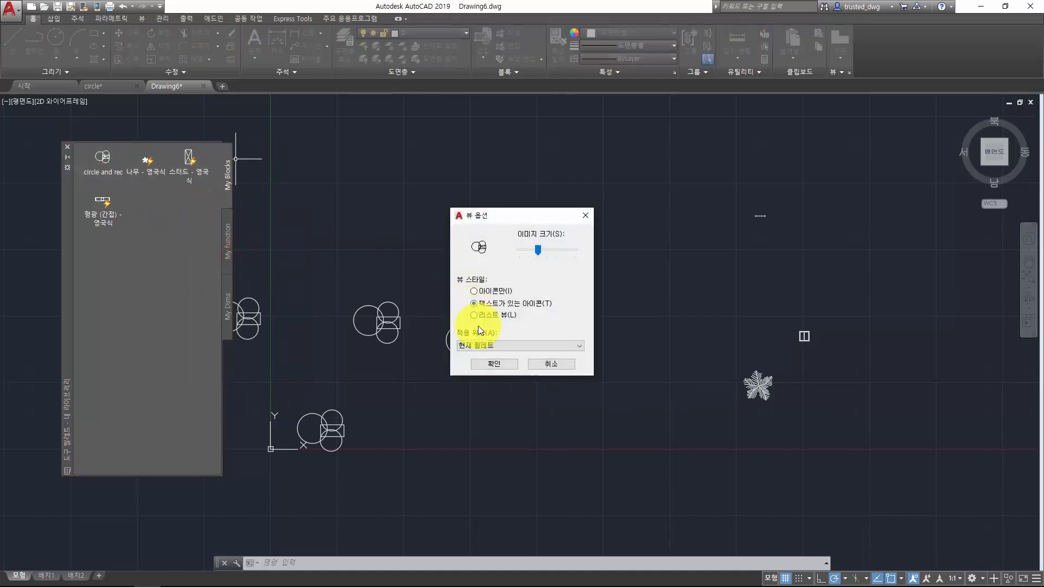
click(476, 314)
click(493, 364)
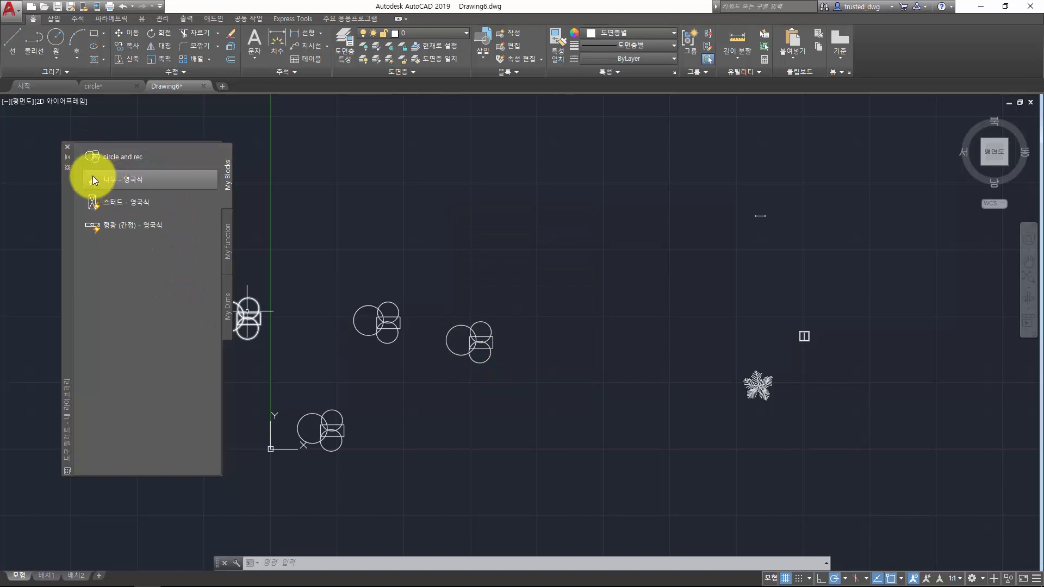
Increase the icon image size of the My Blocks palette, applying it to 현재 팔레트 with the 리스트 뷰 style kept.
right_click(123, 252)
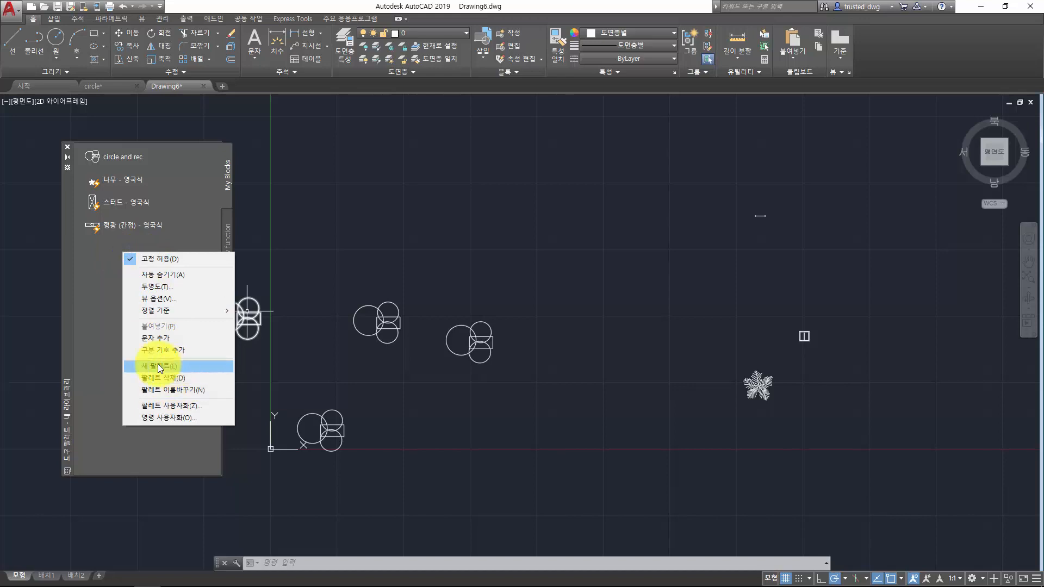
click(163, 299)
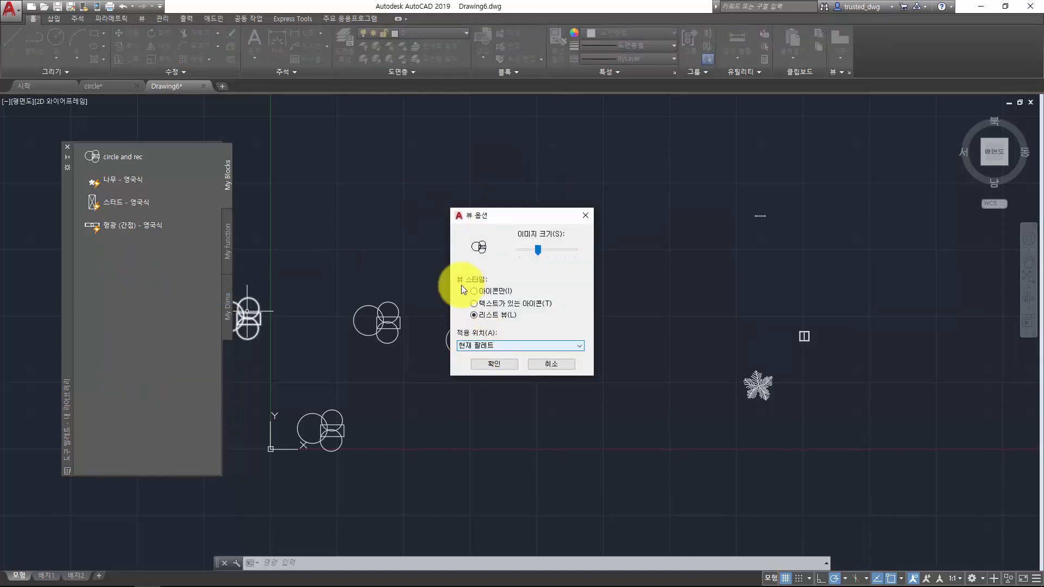
click(501, 347)
click(478, 362)
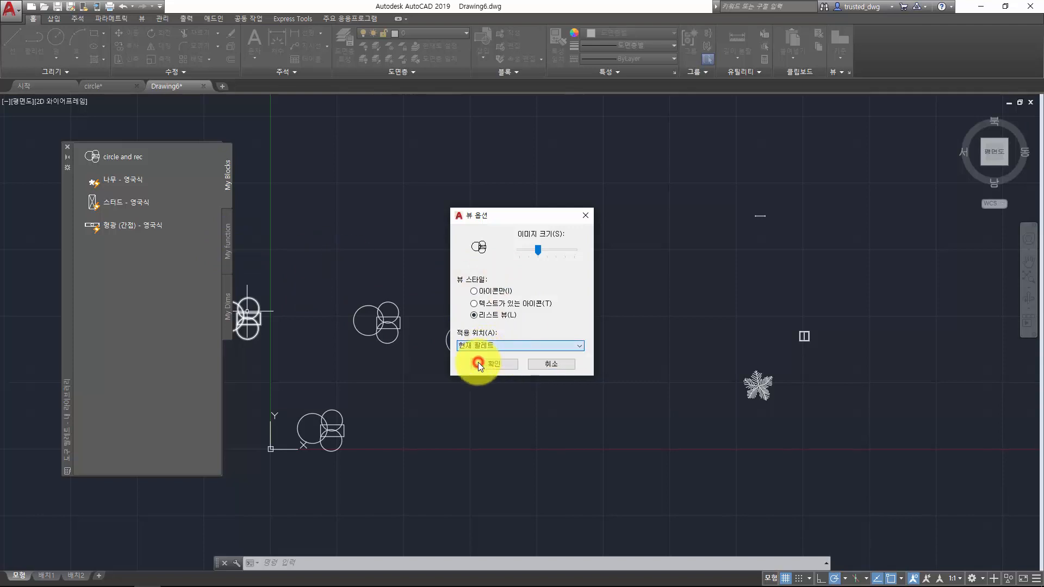
click(474, 345)
click(474, 354)
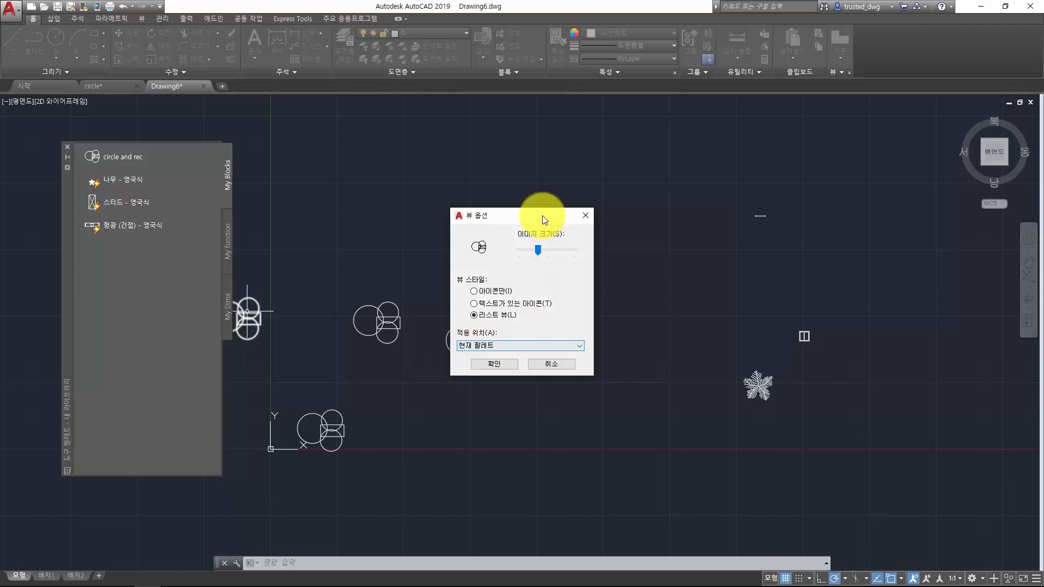
drag(542, 215, 556, 255)
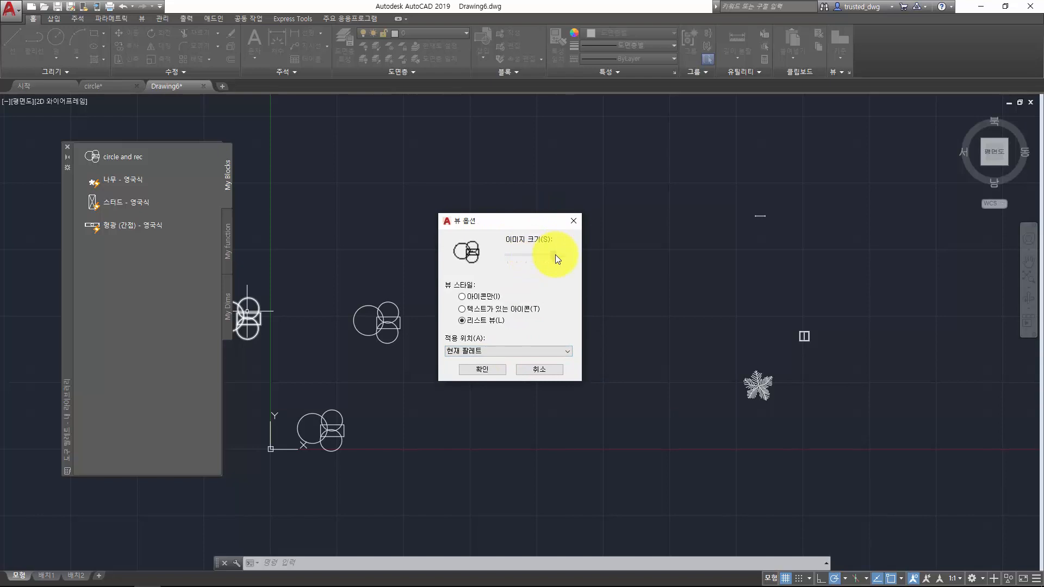
click(484, 369)
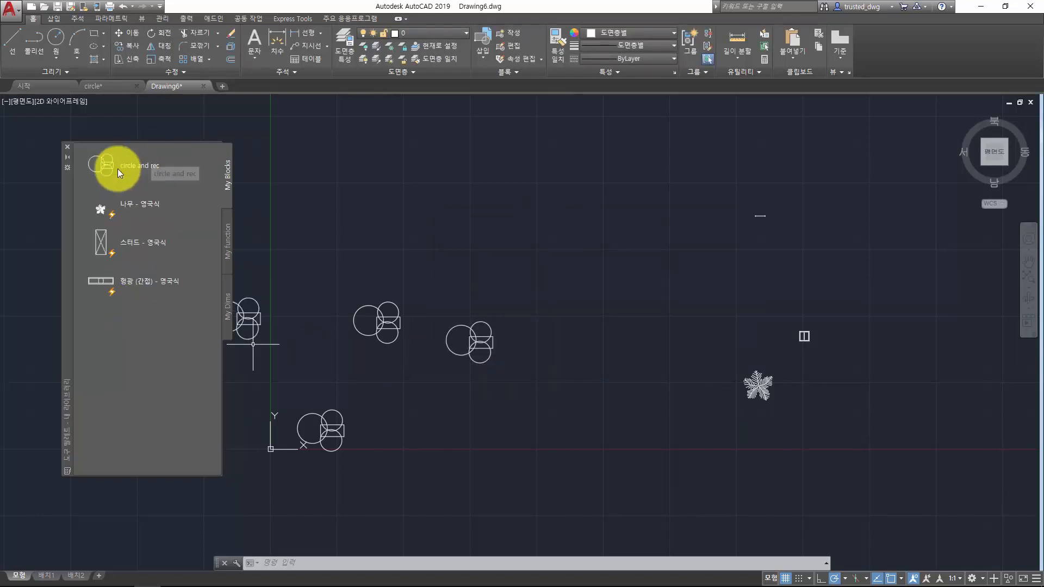
Raise the image size of the My Blocks palette icons to the maximum.
right_click(131, 330)
click(168, 376)
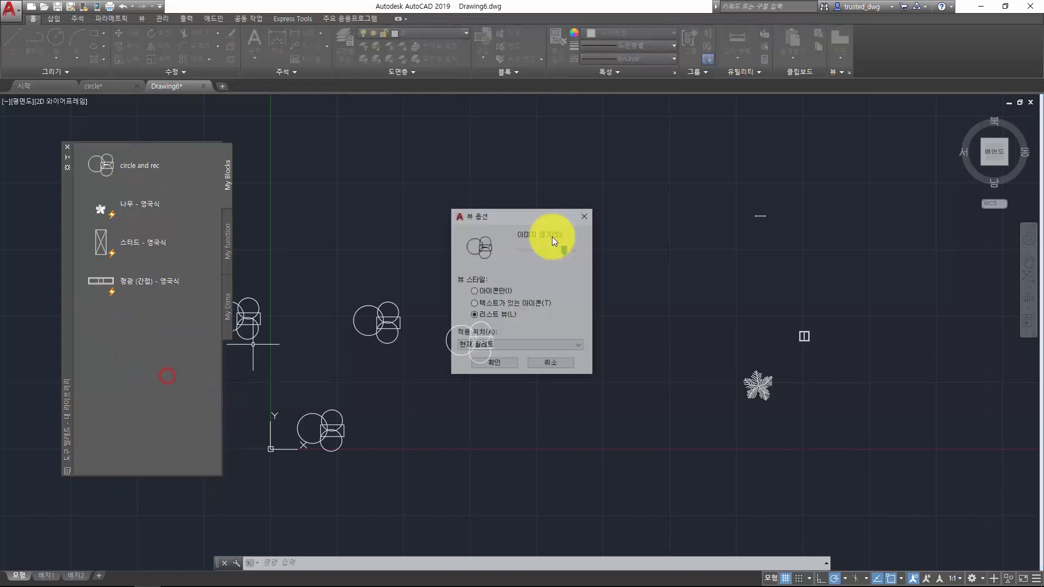
drag(563, 250, 601, 254)
click(504, 365)
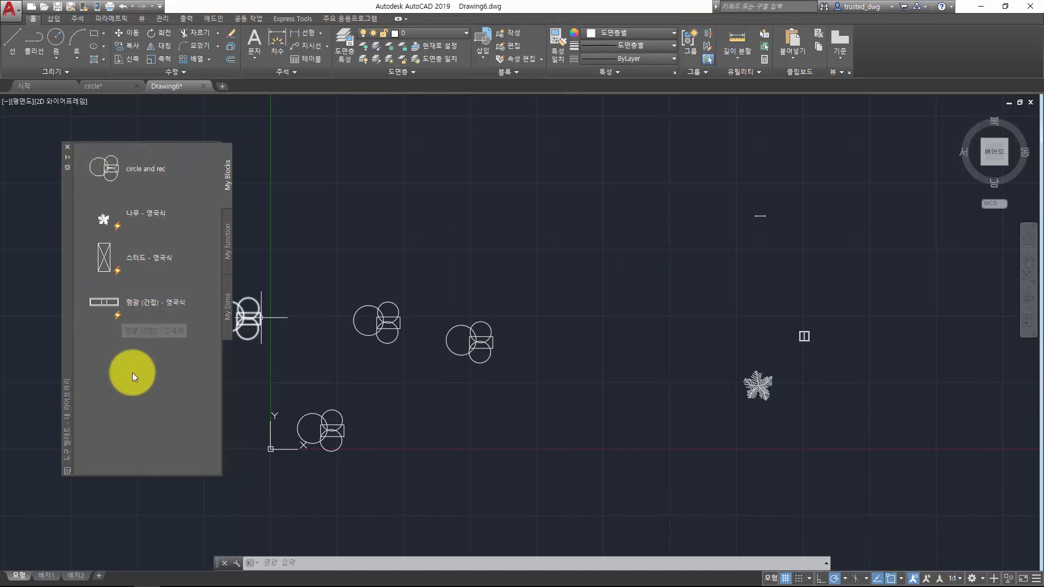
Reduce the image size of the My Blocks palette icons to the minimum.
right_click(162, 360)
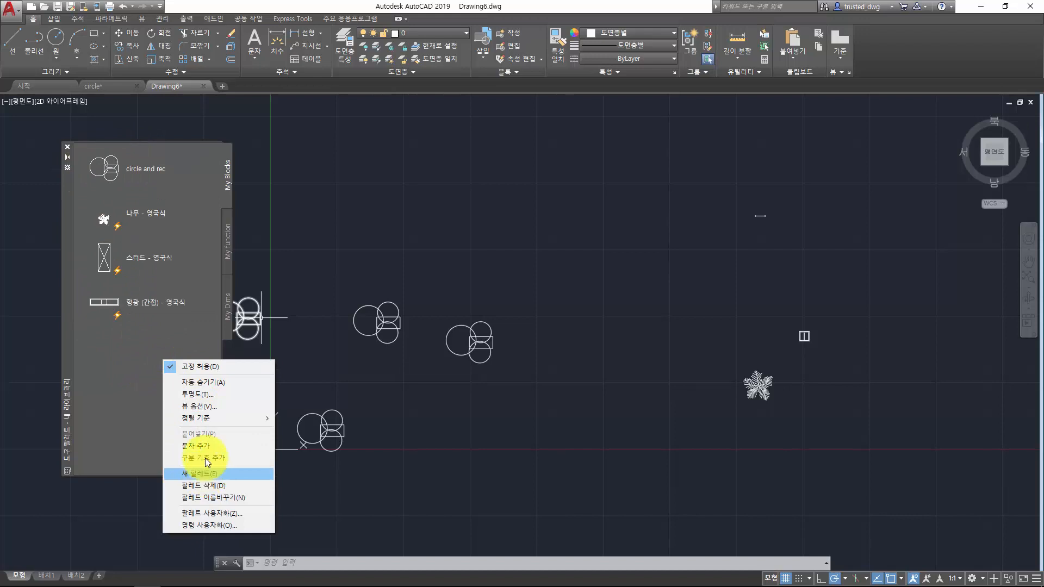
click(197, 407)
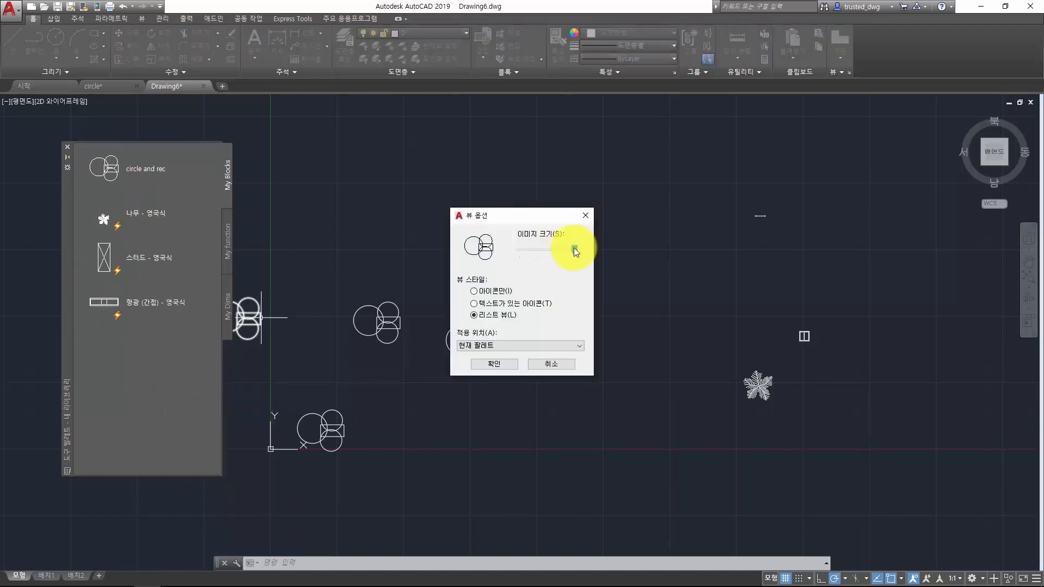
drag(574, 249, 524, 255)
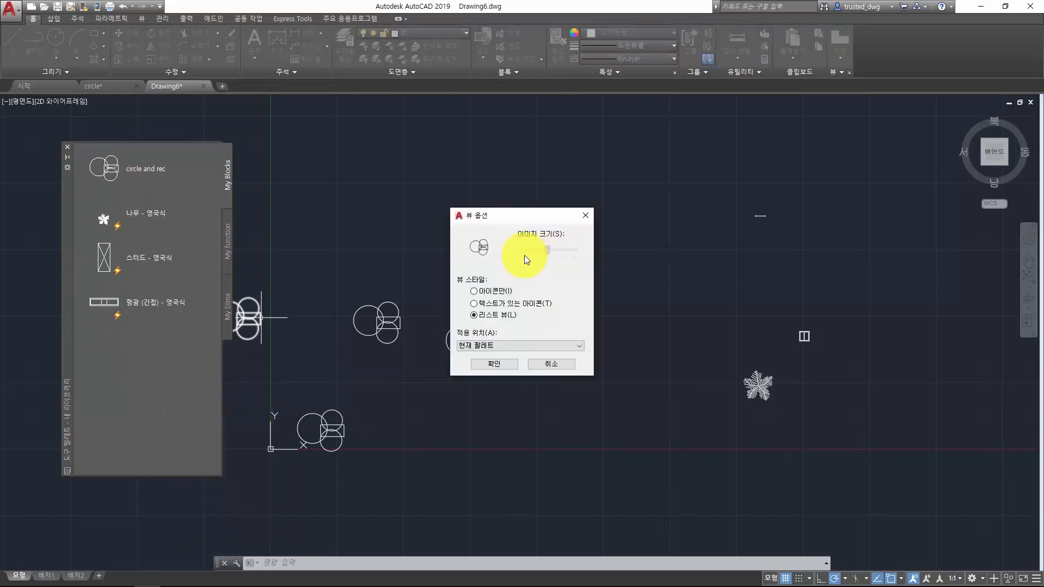
click(507, 365)
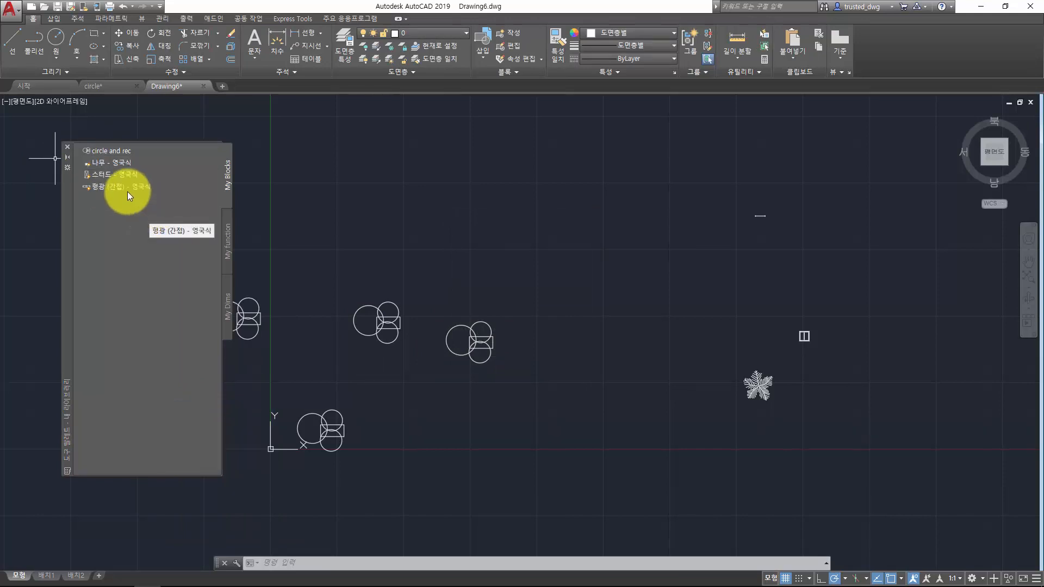
right_click(144, 231)
click(115, 318)
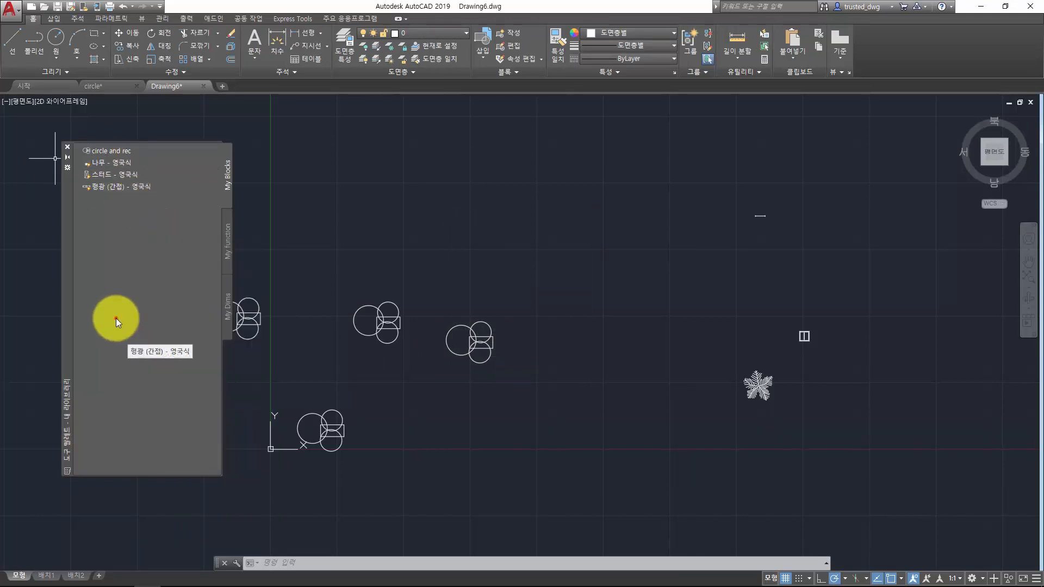